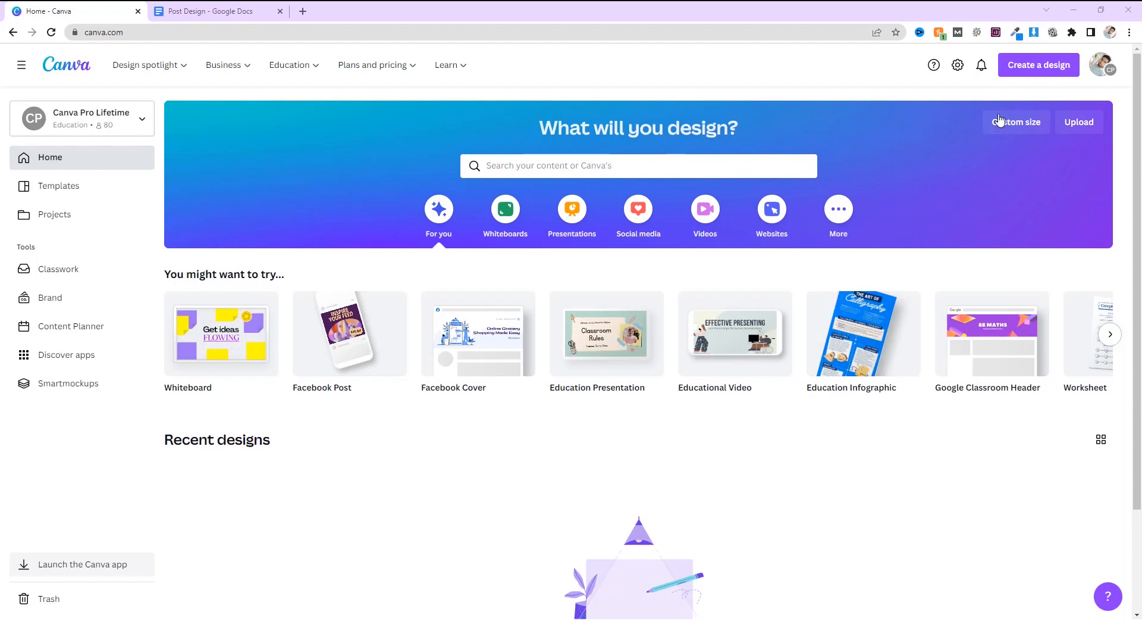
Start a new square Instagram Post (1080 × 1080 px) design via Create a design.
{"action": "left_click", "coordinate": [1026, 71]}
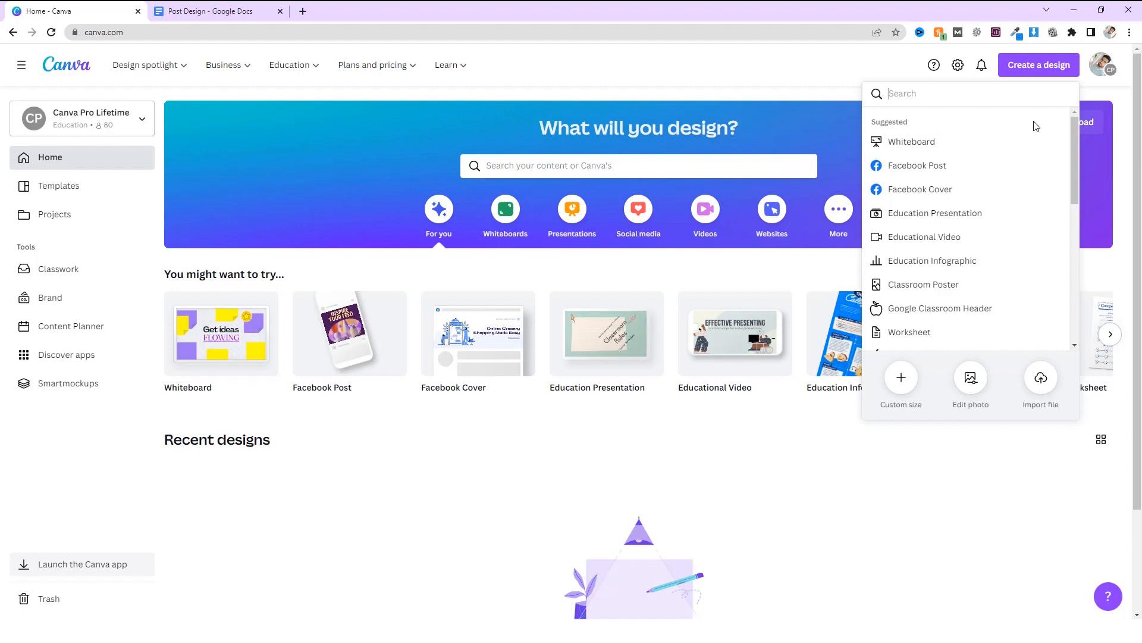
{"action": "type", "text": "in"}
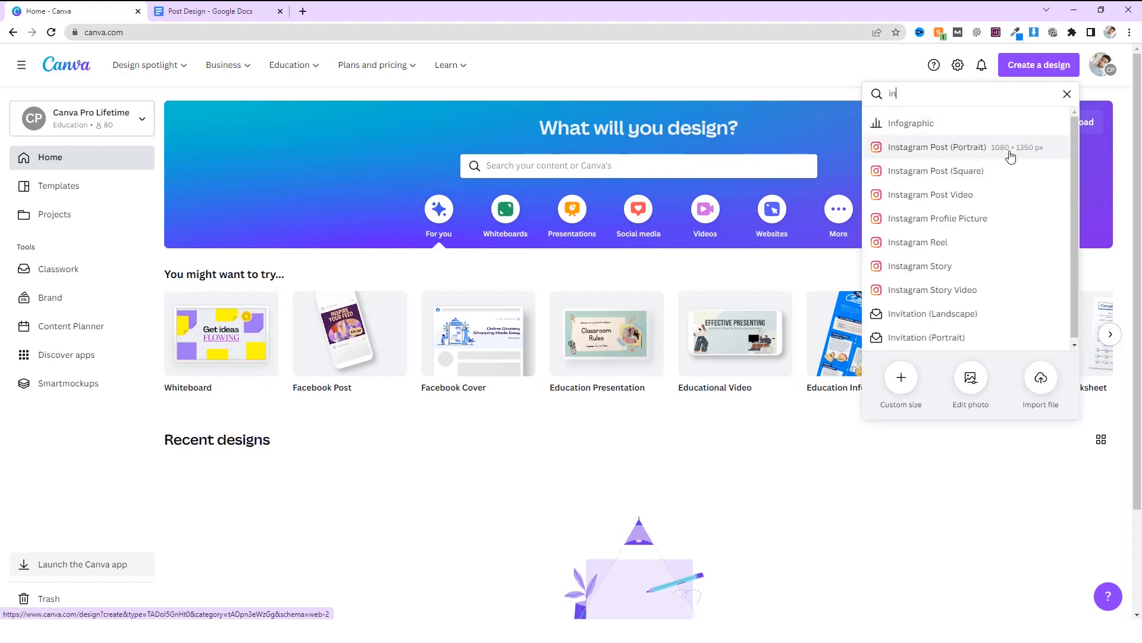
{"action": "left_click", "coordinate": [934, 183]}
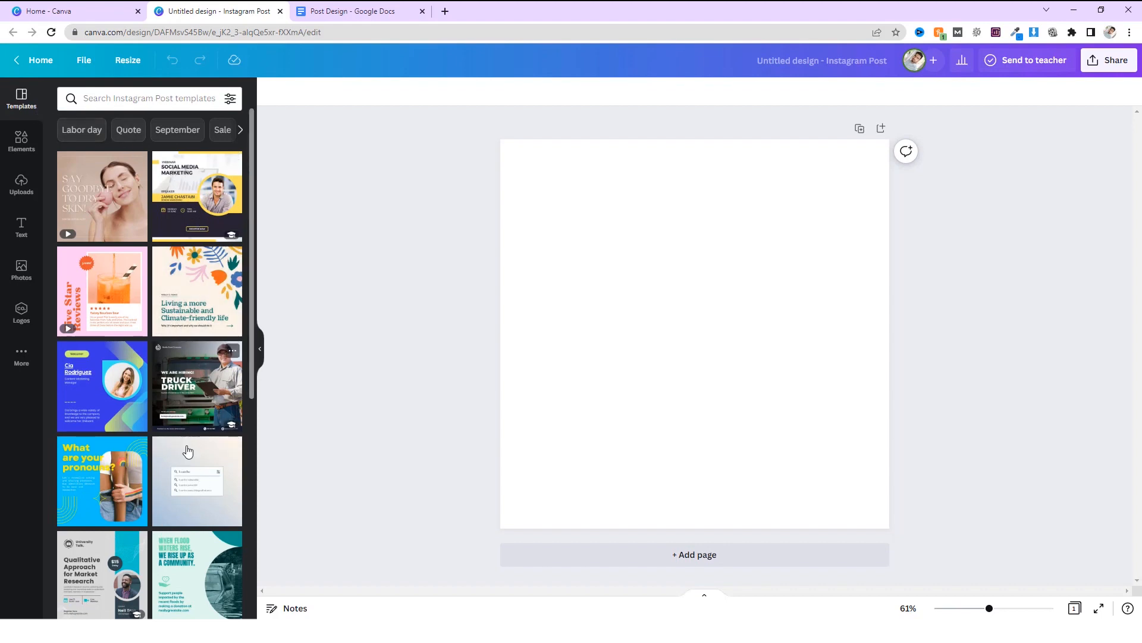
Browse the template library, then bring up the Post Design Google Doc.
{"action": "scroll", "coordinate": [188, 452], "scroll_direction": "down", "scroll_amount": 4}
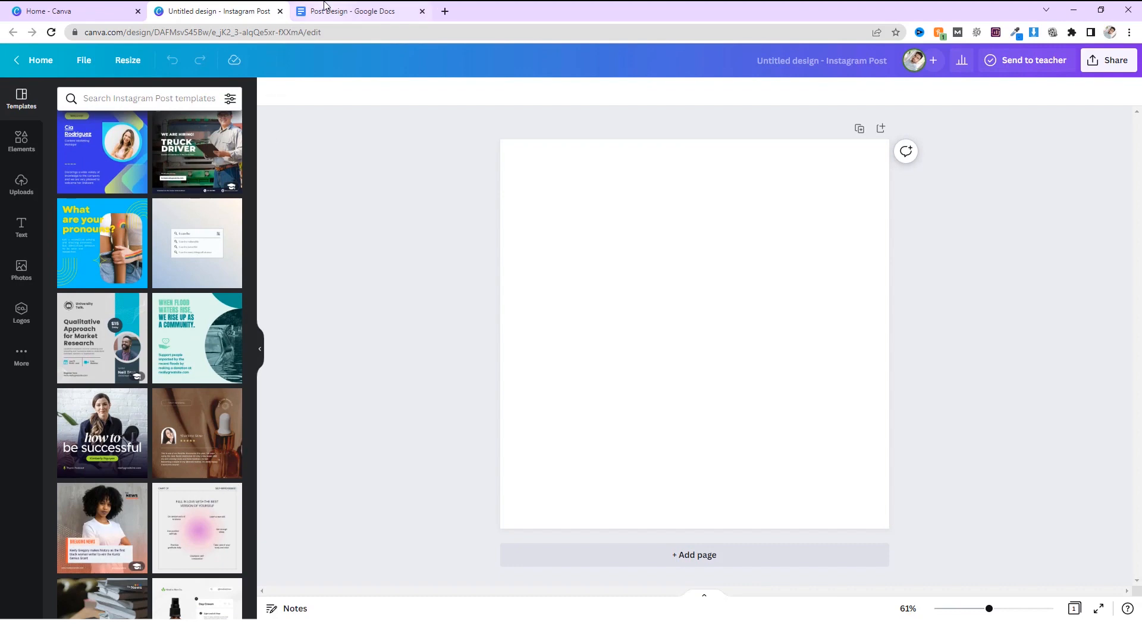
{"action": "left_click", "coordinate": [355, 7]}
Read through the article's title, intro and Step 1 section, then return to Canva.
{"action": "scroll", "coordinate": [468, 285], "scroll_direction": "up", "scroll_amount": 1}
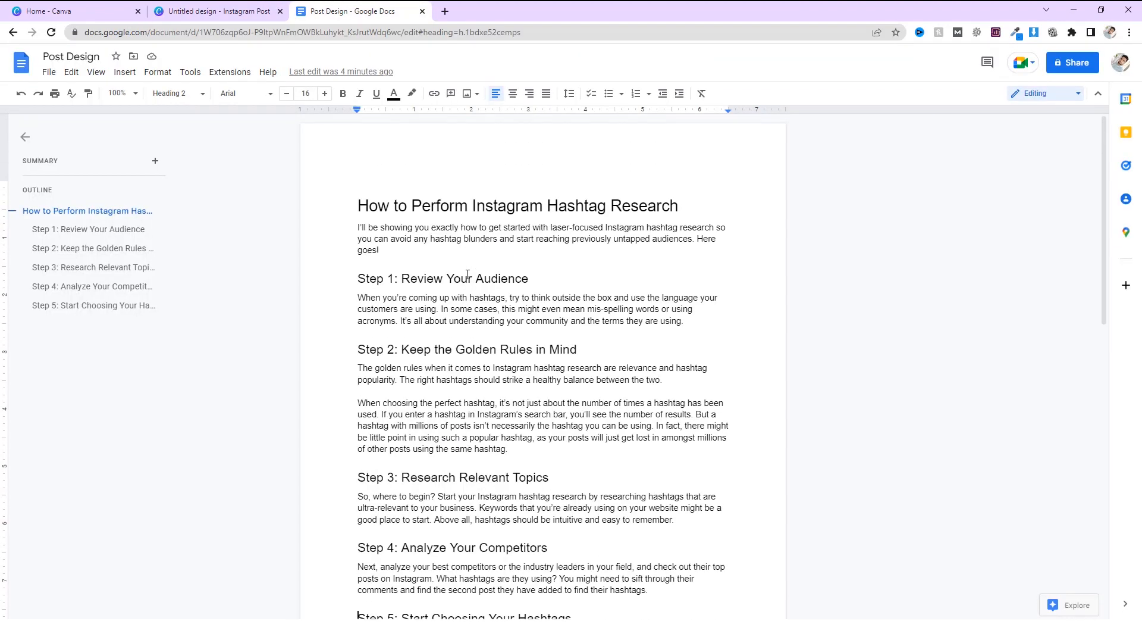
{"action": "scroll", "coordinate": [459, 304], "scroll_direction": "down", "scroll_amount": 2}
{"action": "scroll", "coordinate": [446, 328], "scroll_direction": "up", "scroll_amount": 1}
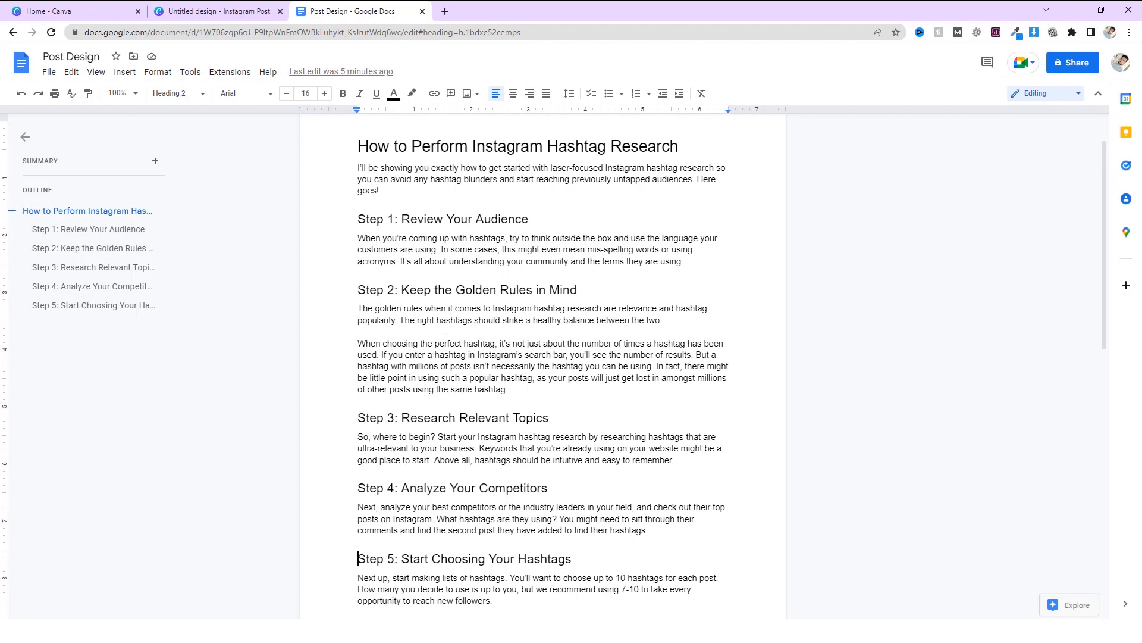
{"action": "left_click_drag", "start_coordinate": [350, 222], "coordinate": [671, 288]}
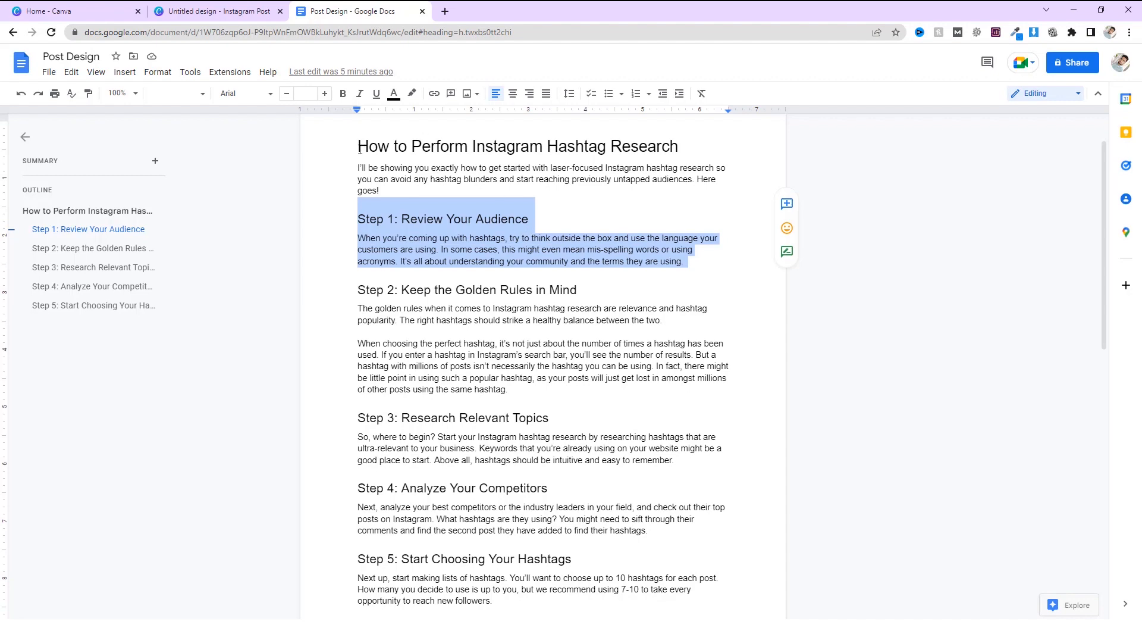
{"action": "left_click_drag", "start_coordinate": [359, 150], "coordinate": [396, 189]}
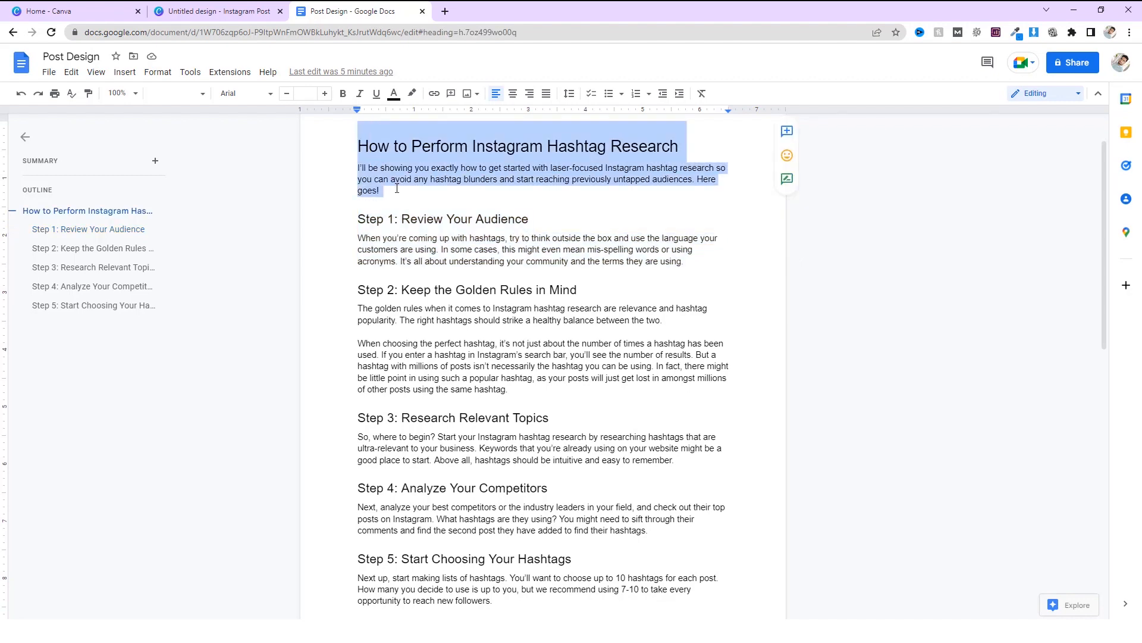
{"action": "left_click", "coordinate": [234, 6]}
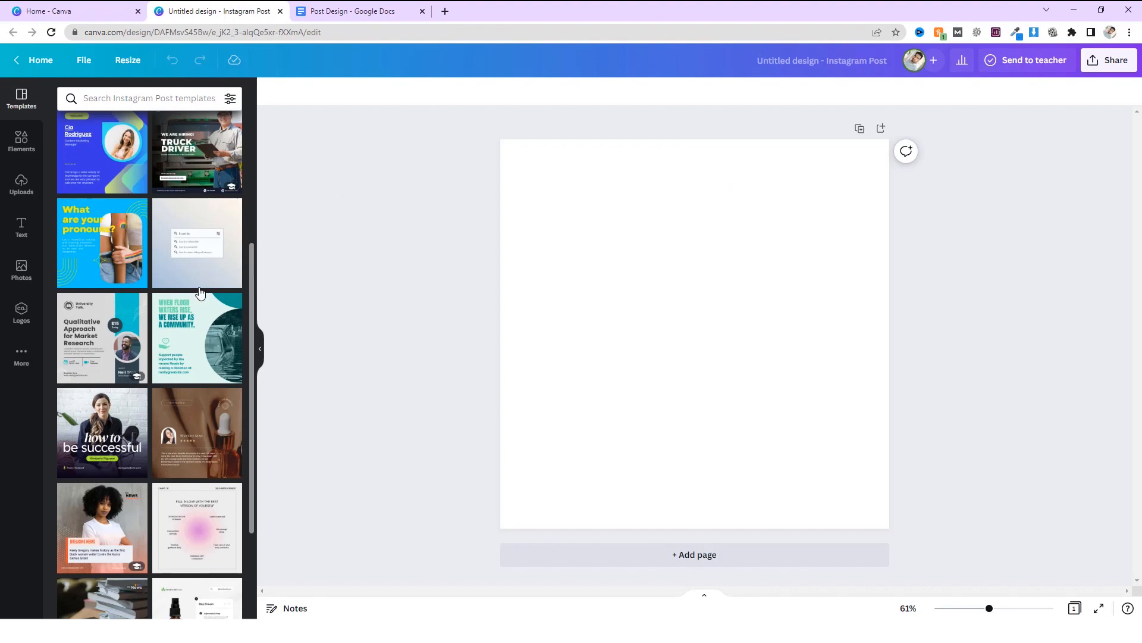
Apply the dark Digital Marketing Agency template, then go back to the Post Design doc.
{"action": "scroll", "coordinate": [209, 275], "scroll_direction": "down", "scroll_amount": 3}
{"action": "scroll", "coordinate": [210, 275], "scroll_direction": "down", "scroll_amount": 3}
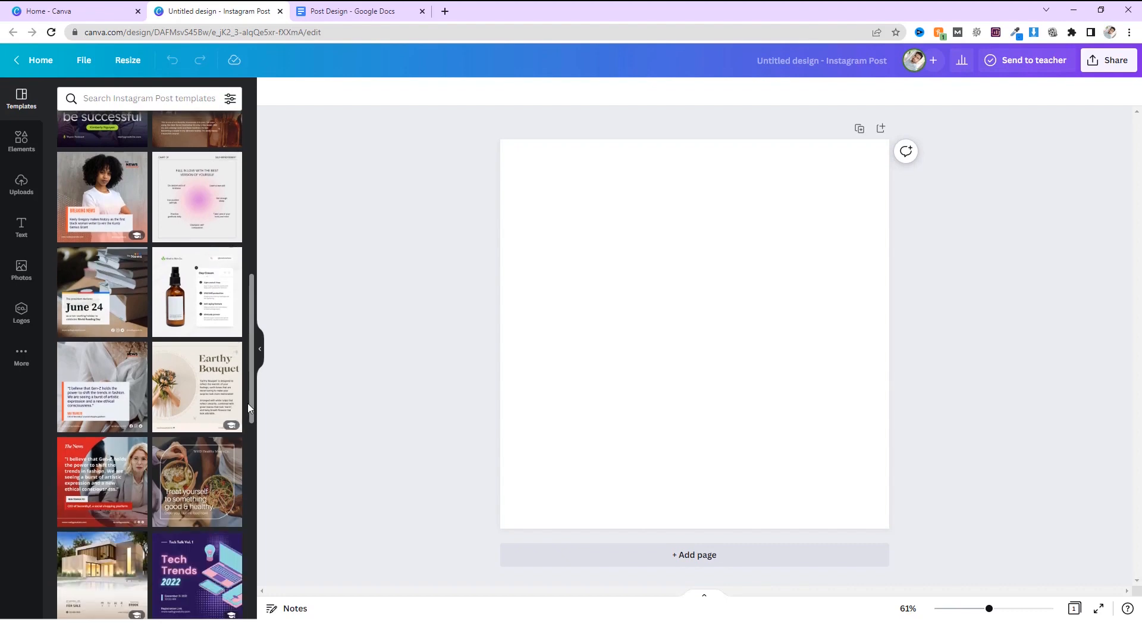
{"action": "scroll", "coordinate": [150, 420], "scroll_direction": "down", "scroll_amount": 6}
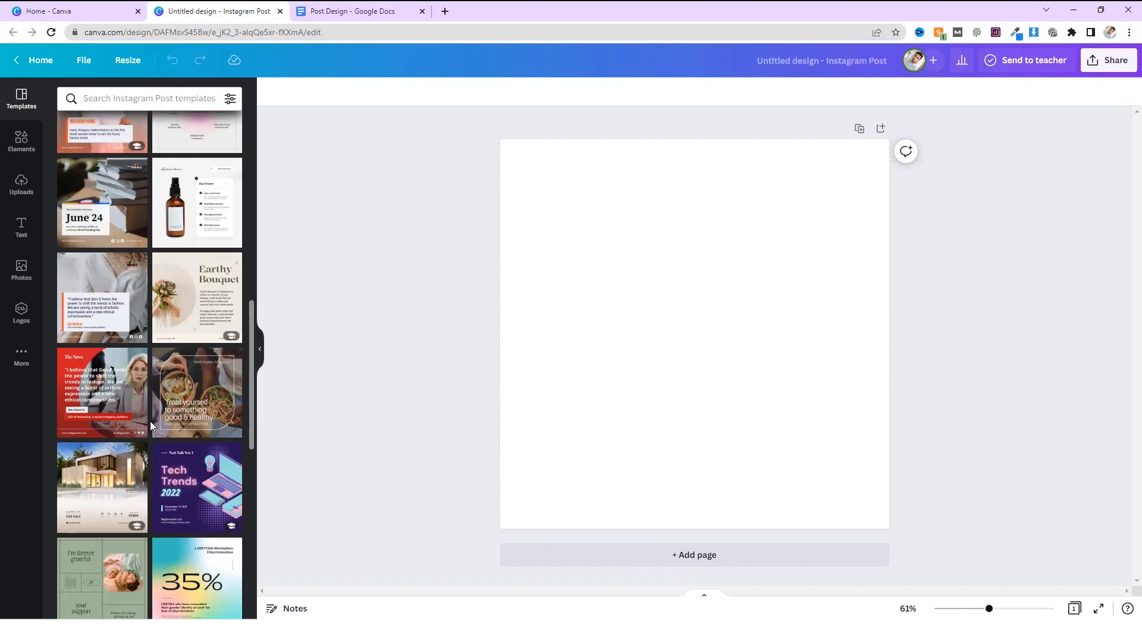
{"action": "scroll", "coordinate": [104, 304], "scroll_direction": "down", "scroll_amount": 5}
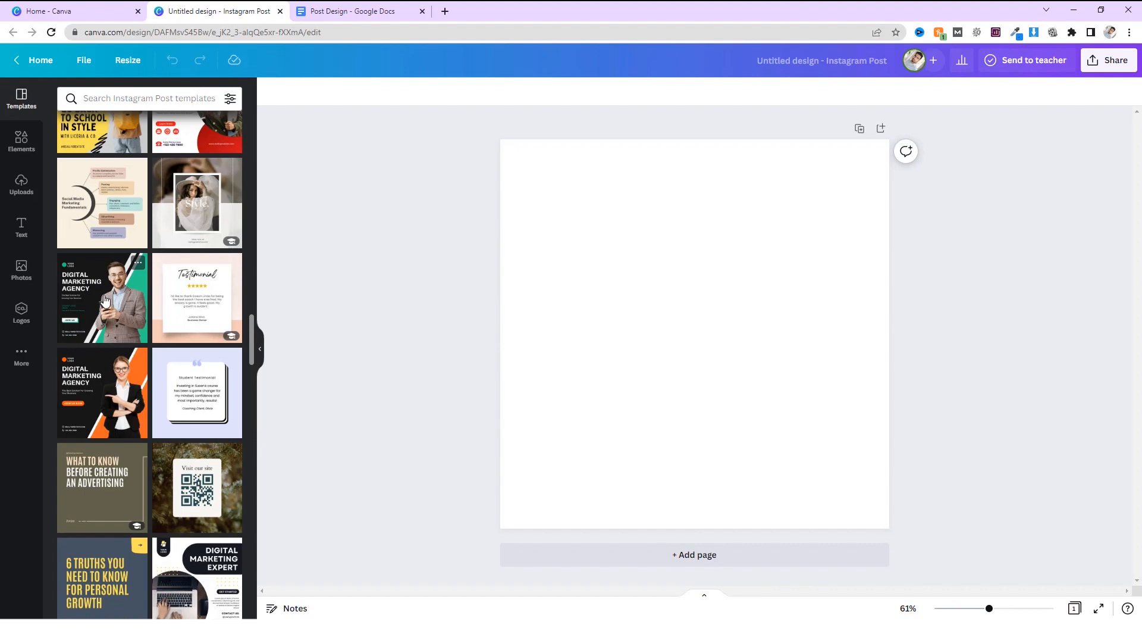
{"action": "left_click", "coordinate": [102, 295]}
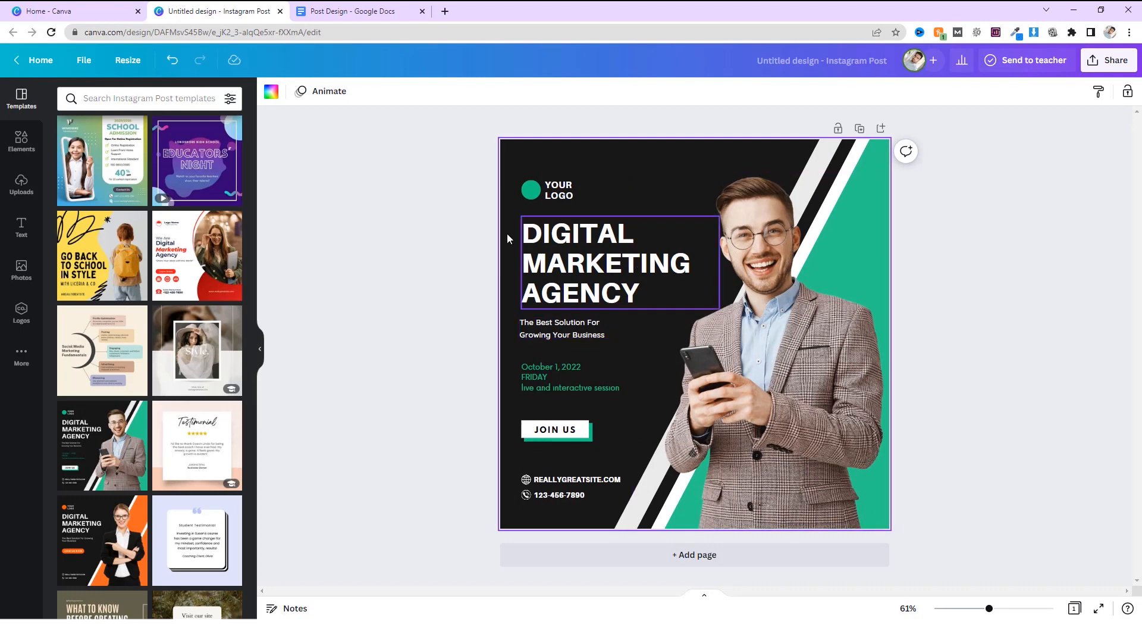
{"action": "left_click", "coordinate": [376, 11]}
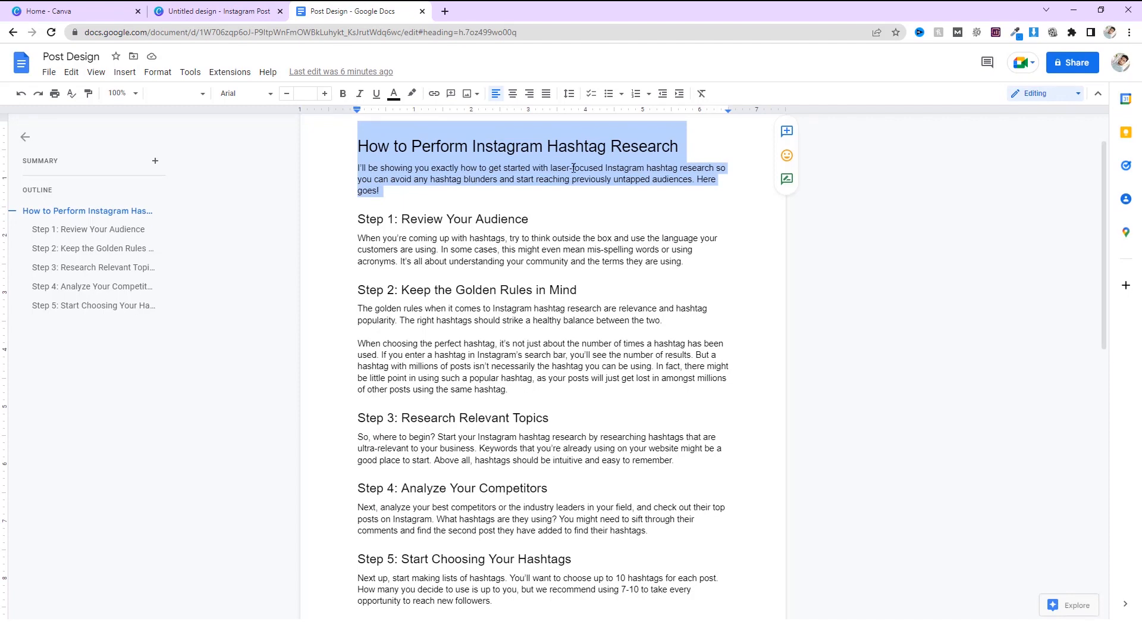
Remove the YOUR LOGO text and its green circle from the cover.
{"action": "left_click", "coordinate": [198, 8]}
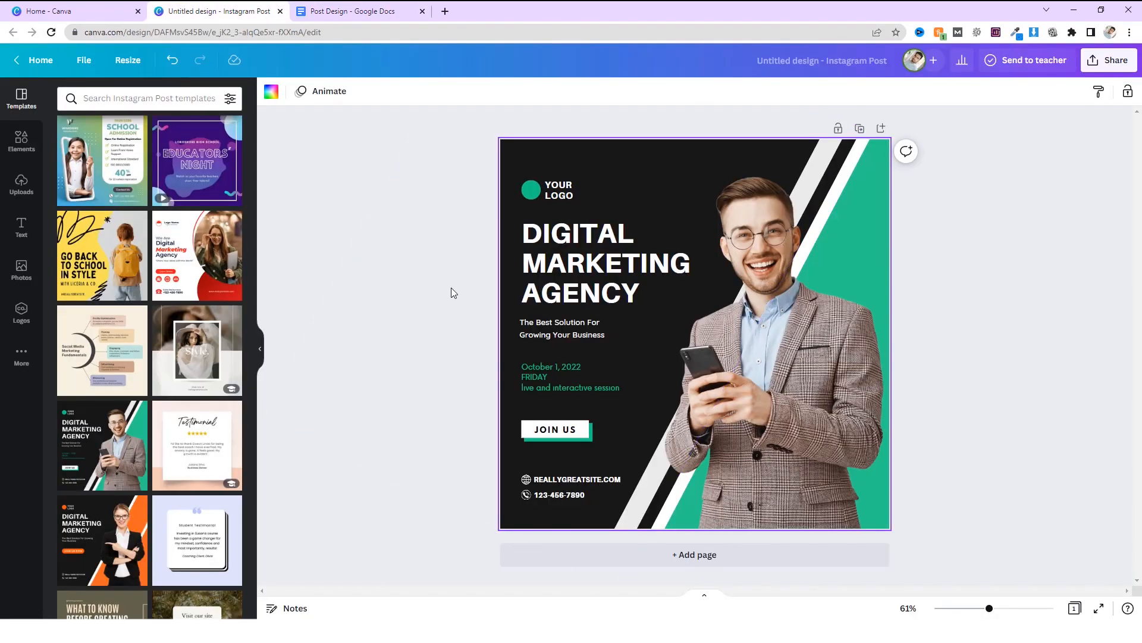
{"action": "left_click", "coordinate": [557, 198]}
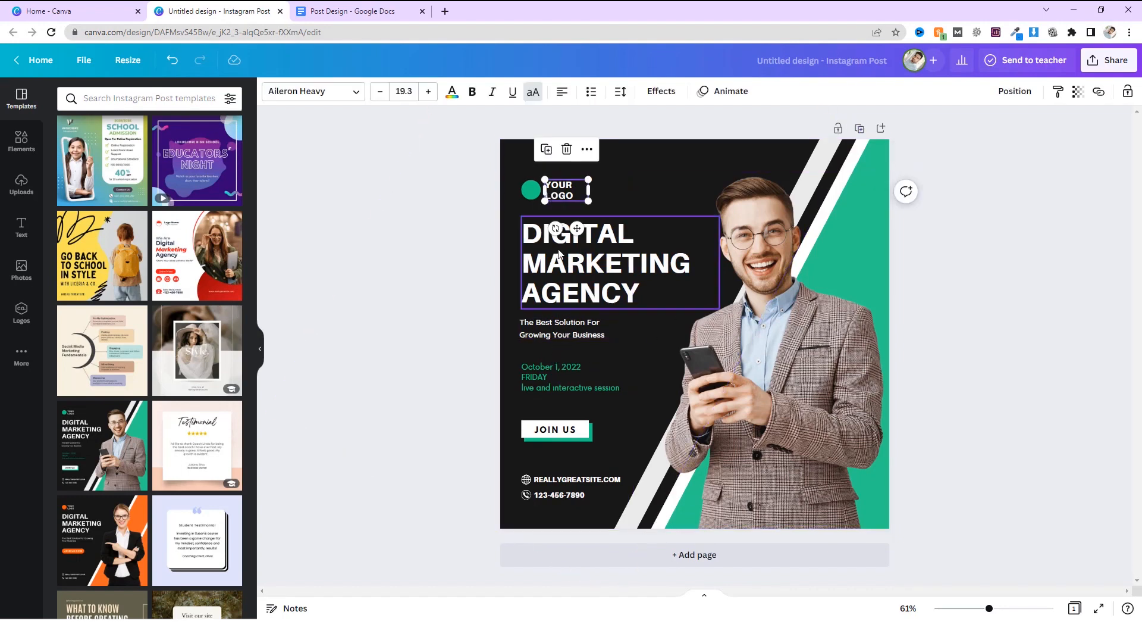
{"action": "key", "text": "Delete"}
{"action": "left_click", "coordinate": [533, 192]}
{"action": "key", "text": "Delete"}
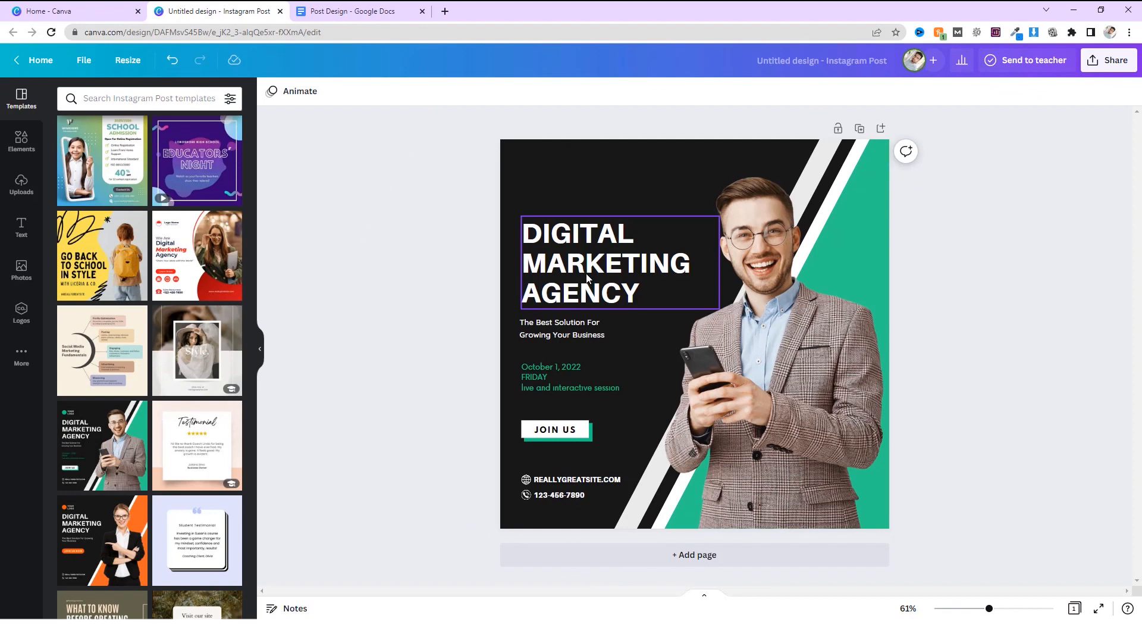
Replace the heading with the article title 'How to Perform Instagram Hashtag Research'.
{"action": "left_click", "coordinate": [345, 11]}
{"action": "triple_click", "coordinate": [471, 150]}
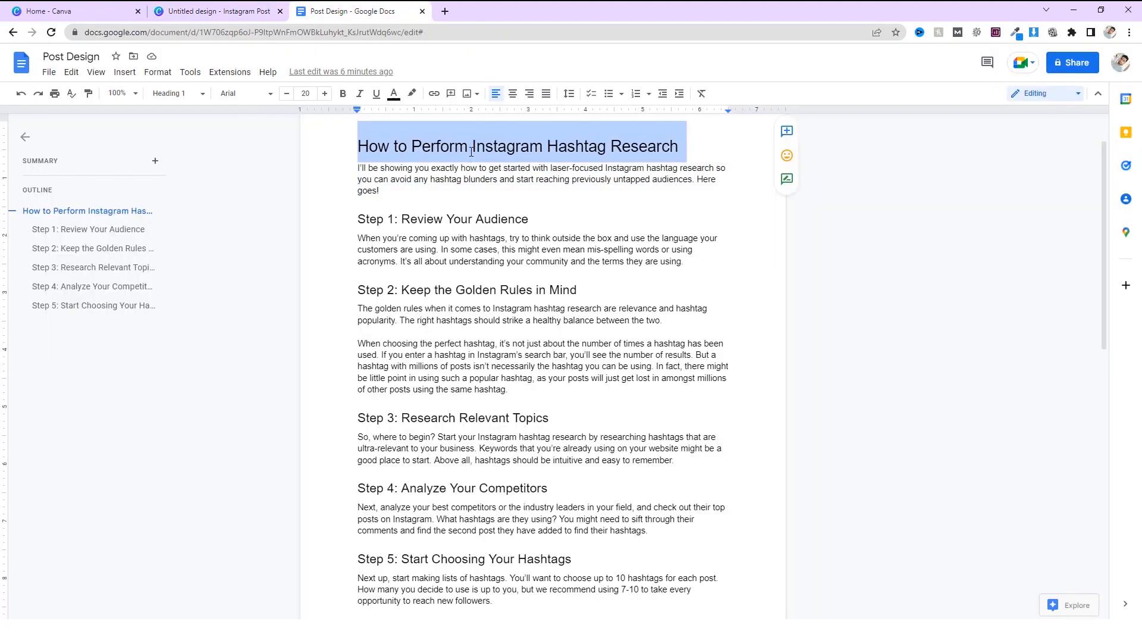
{"action": "left_click", "coordinate": [262, 11]}
{"action": "left_click", "coordinate": [591, 271]}
{"action": "double_click", "coordinate": [591, 272]}
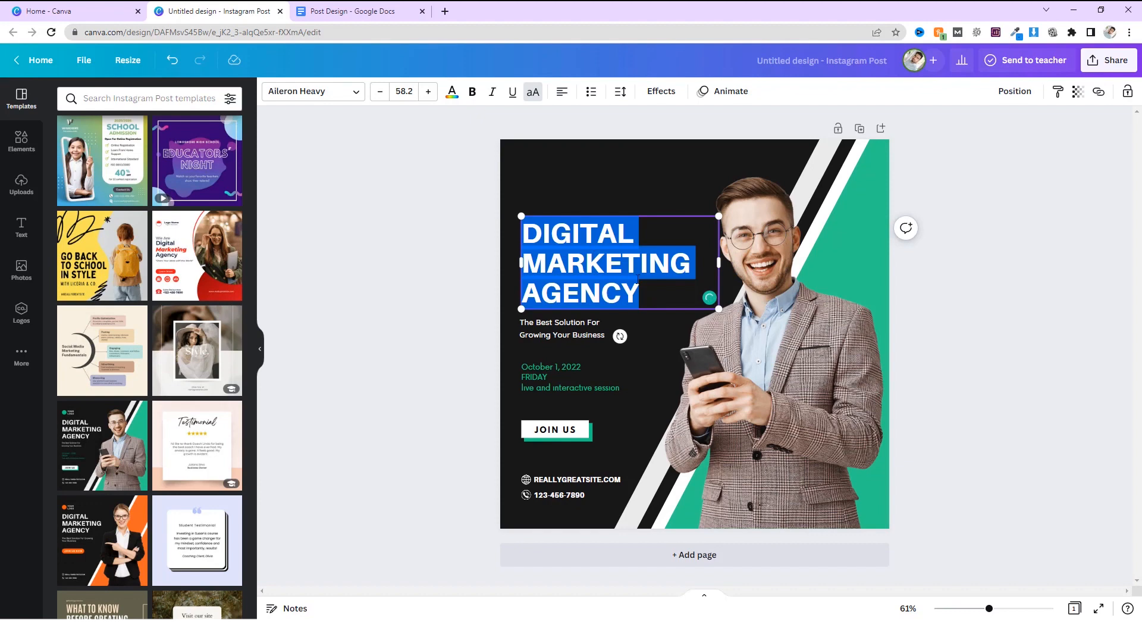
{"action": "type", "text": "HOW TO PERFORM INSTAGRAM HASHTAG RESEARCH"}
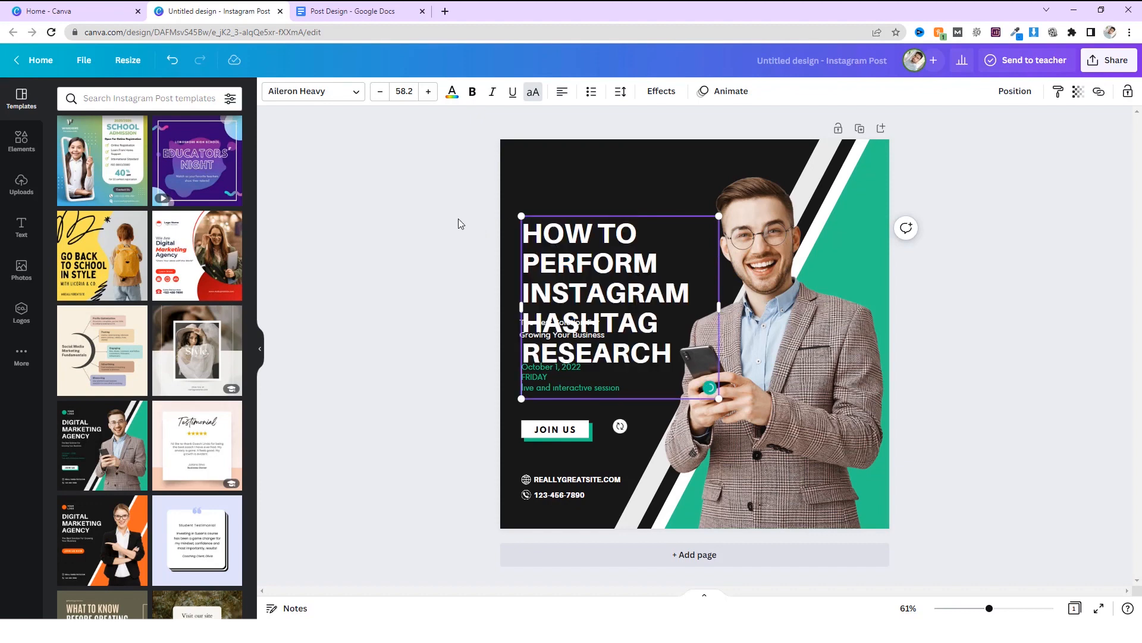
{"action": "left_click", "coordinate": [458, 219]}
Move the headline up, delete the date and session text, and lower the subtitle.
{"action": "left_click_drag", "start_coordinate": [593, 263], "coordinate": [593, 203]}
{"action": "left_click", "coordinate": [538, 342]}
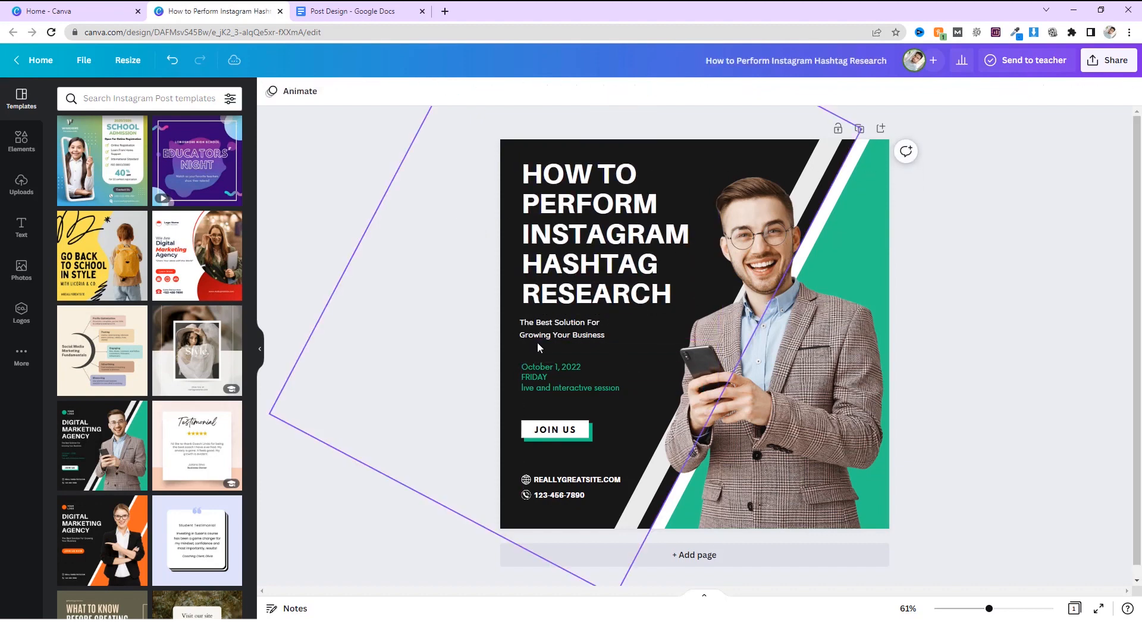
{"action": "left_click", "coordinate": [538, 343]}
{"action": "mouse_move", "coordinate": [538, 343]}
{"action": "left_mouse_down"}
{"action": "mouse_move", "coordinate": [539, 375]}
{"action": "mouse_move", "coordinate": [542, 353]}
{"action": "left_mouse_up"}
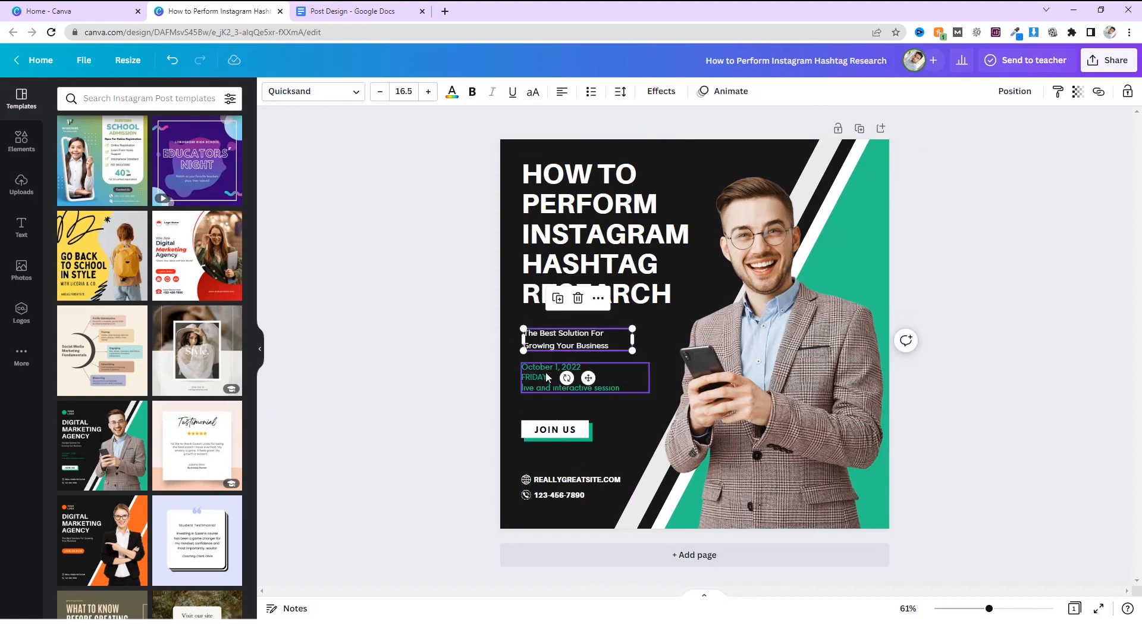
{"action": "left_click", "coordinate": [546, 374]}
{"action": "key", "text": "Delete"}
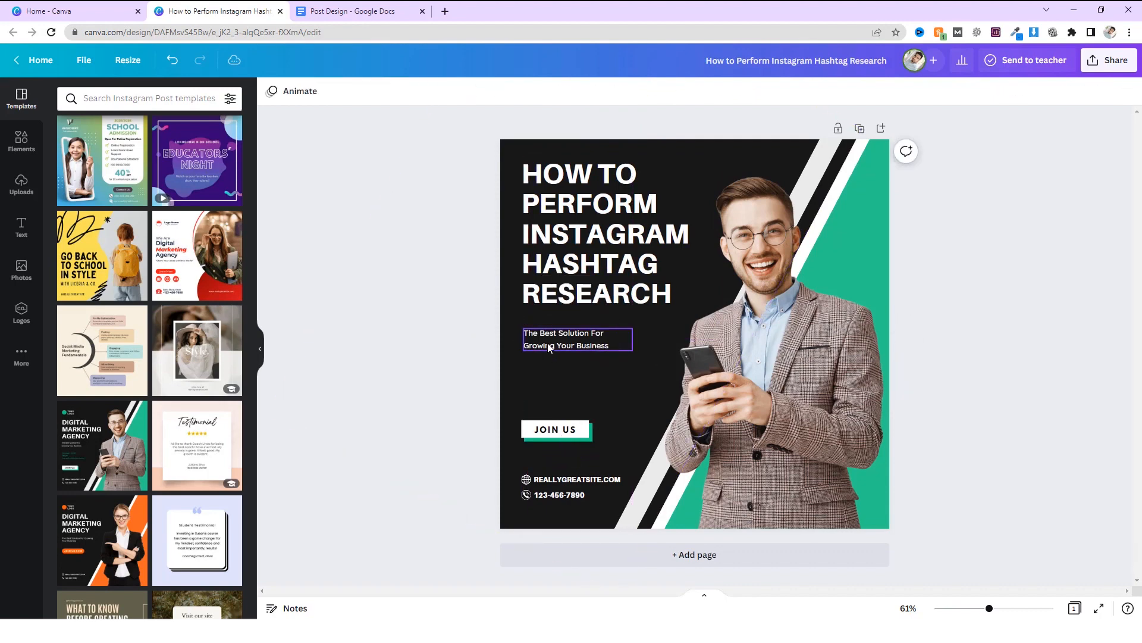
{"action": "left_click_drag", "start_coordinate": [549, 348], "coordinate": [551, 385]}
Nudge the headline slightly down on the cover.
{"action": "left_click", "coordinate": [556, 304]}
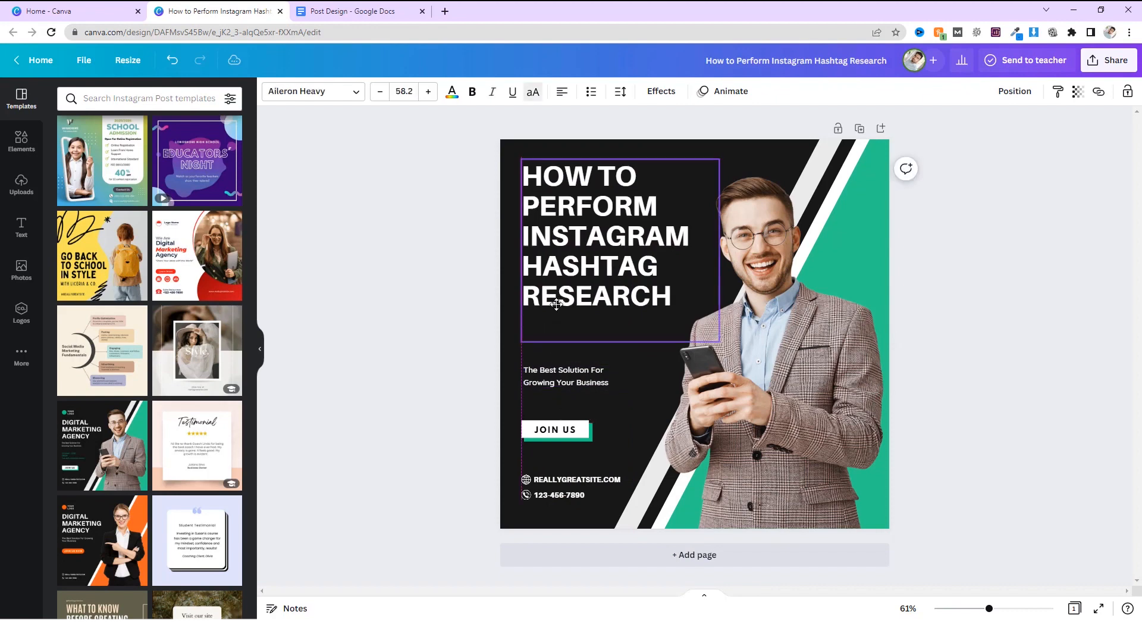
{"action": "left_click_drag", "start_coordinate": [557, 304], "coordinate": [556, 313]}
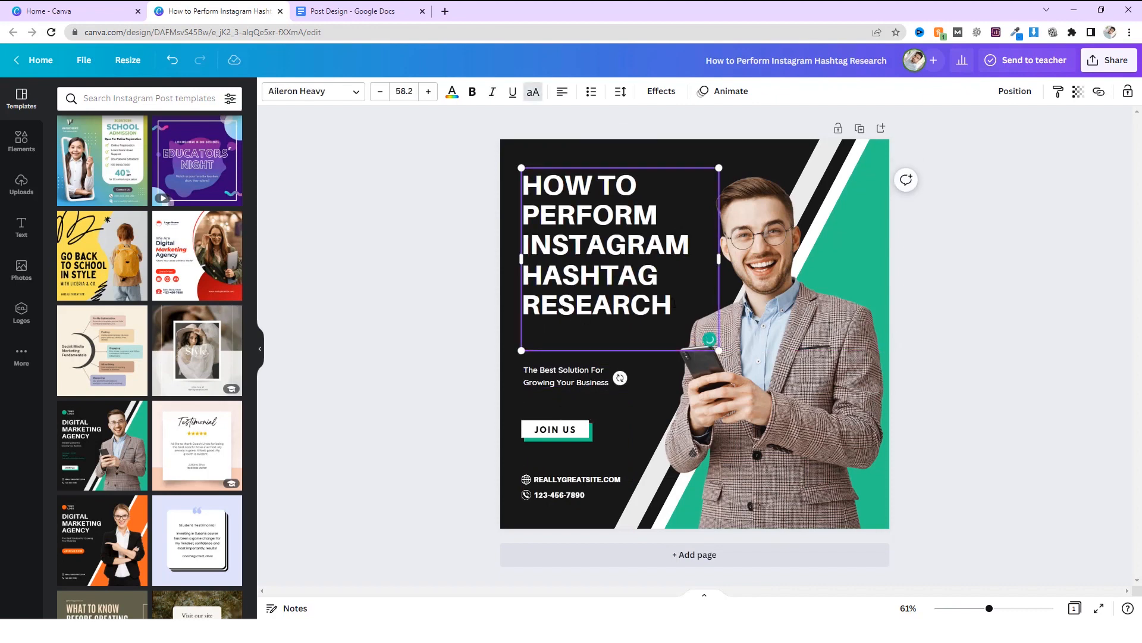
{"action": "left_click", "coordinate": [451, 288]}
{"action": "left_click", "coordinate": [562, 286]}
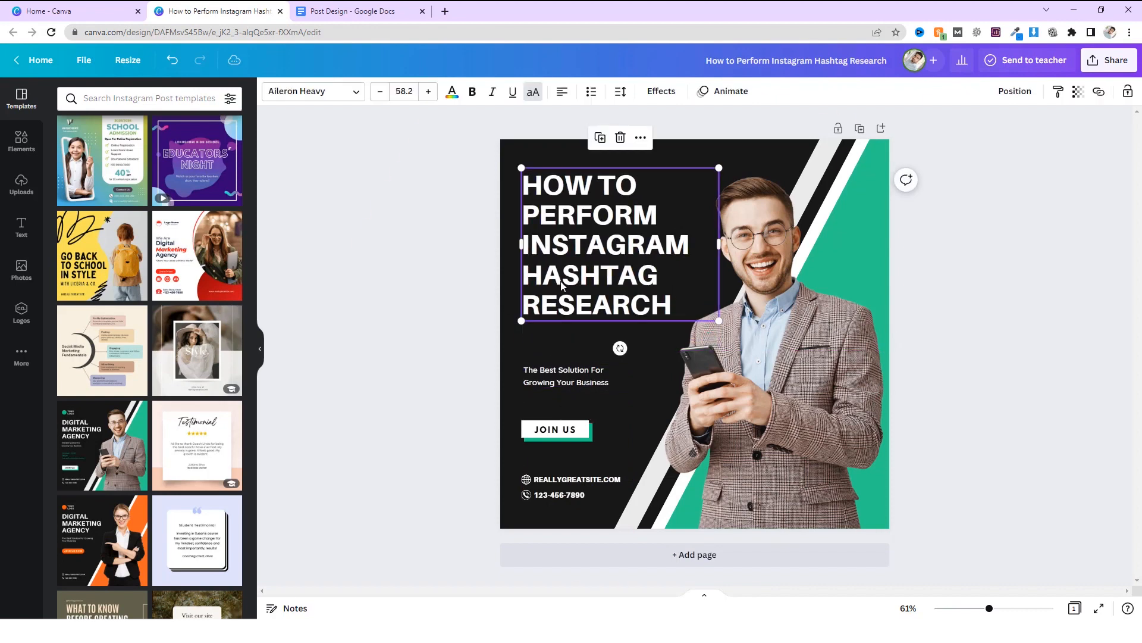
{"action": "left_click", "coordinate": [345, 10]}
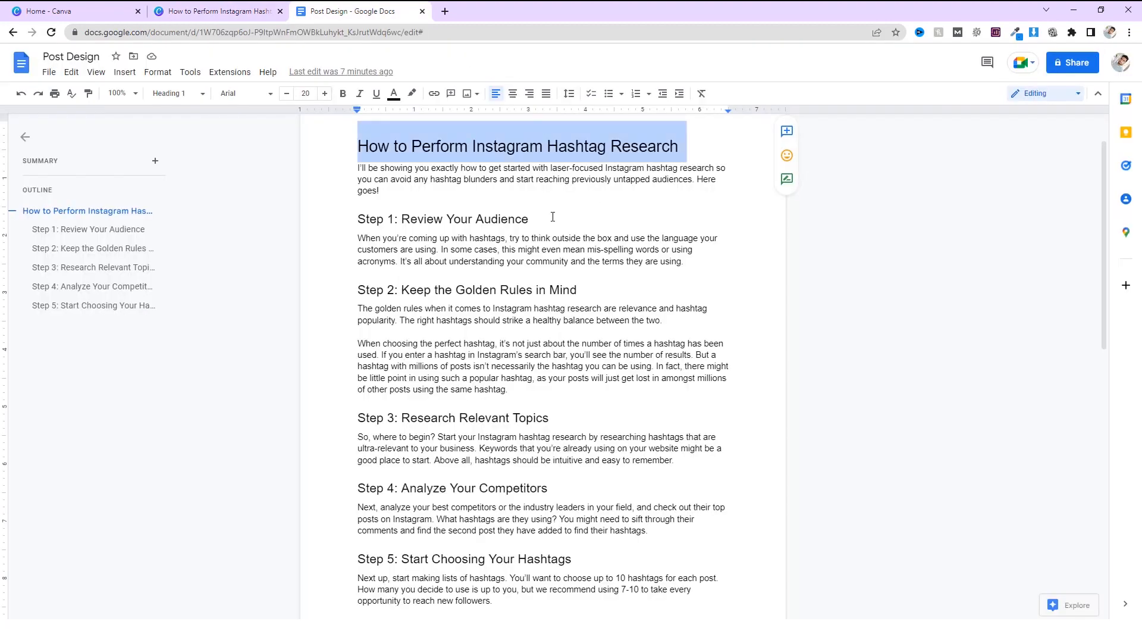
Select the intro paragraph from "I'll" to "goes!" and return to Canva.
{"action": "left_click_drag", "start_coordinate": [358, 170], "coordinate": [394, 196]}
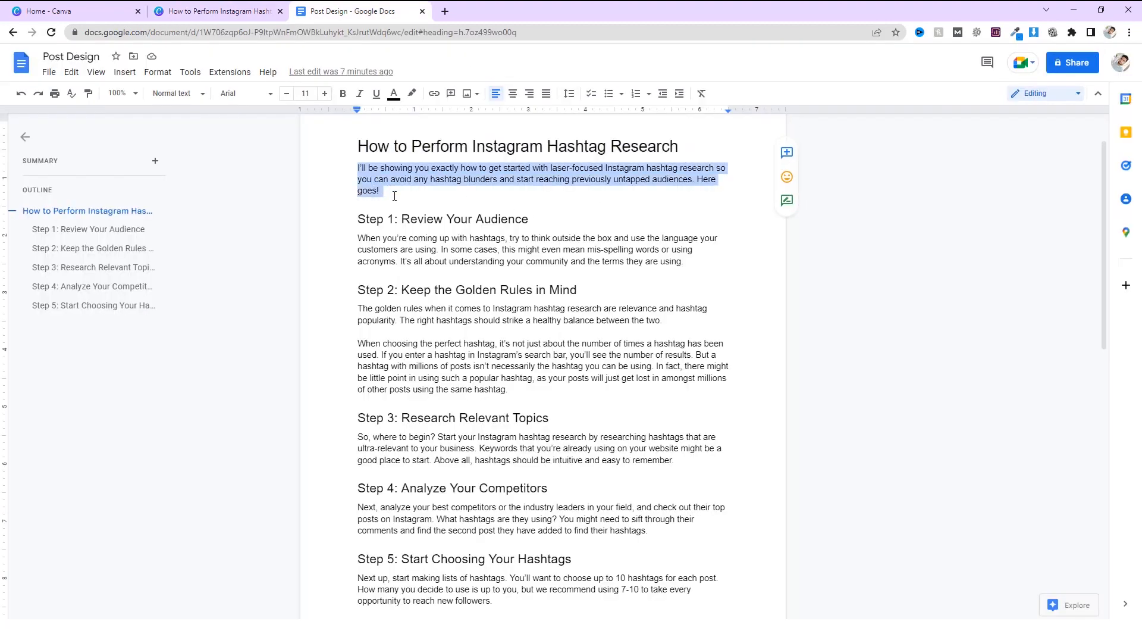
{"action": "left_click", "coordinate": [242, 11]}
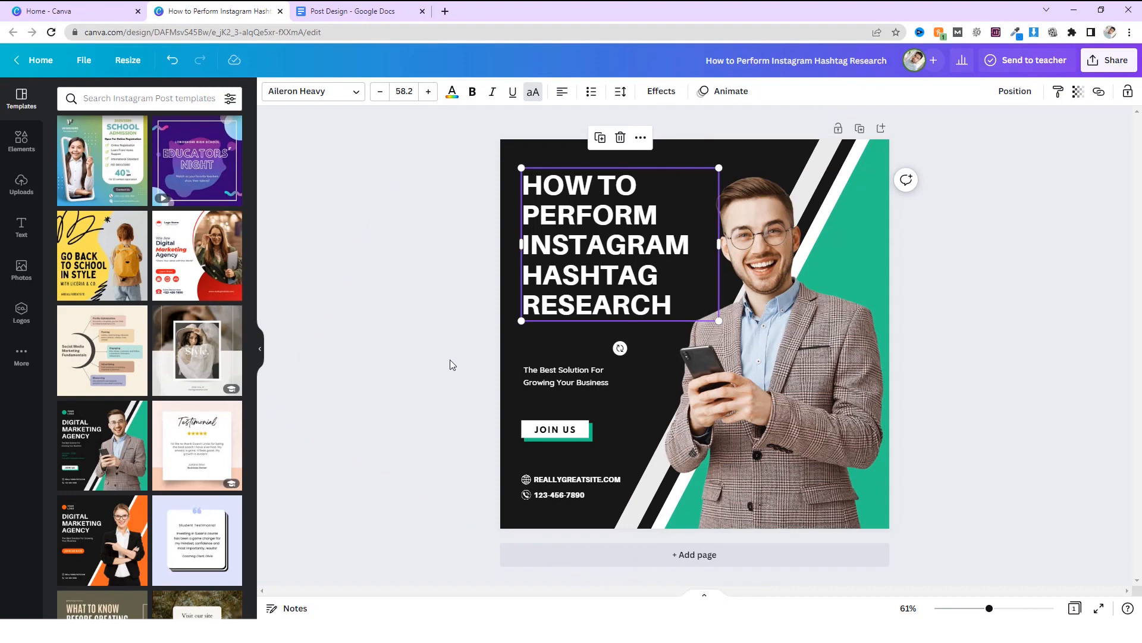
Move the subtitle up and replace its text with the copied intro paragraph.
{"action": "left_click_drag", "start_coordinate": [559, 387], "coordinate": [564, 368]}
{"action": "double_click", "coordinate": [565, 366]}
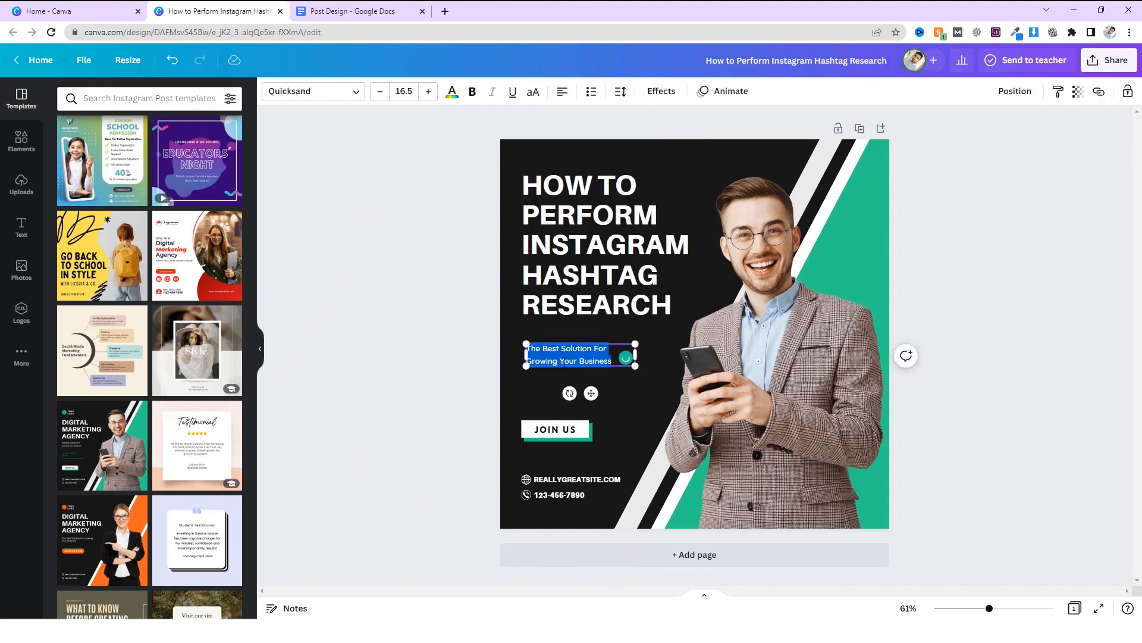
{"action": "key", "text": "ctrl+v"}
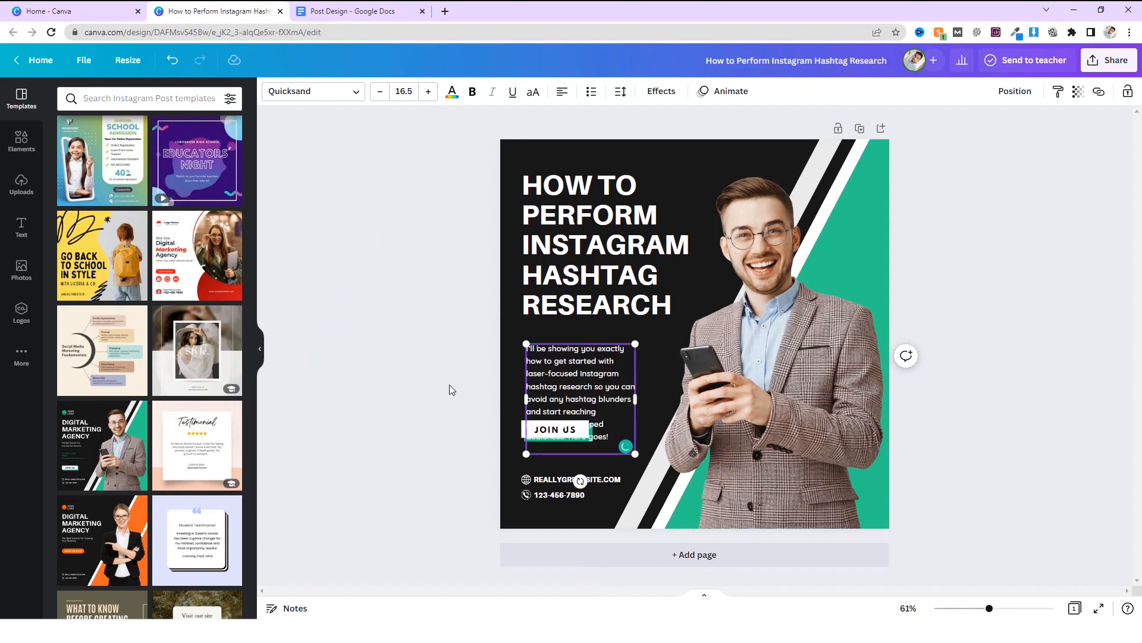
{"action": "left_click", "coordinate": [450, 385]}
{"action": "left_click", "coordinate": [582, 391]}
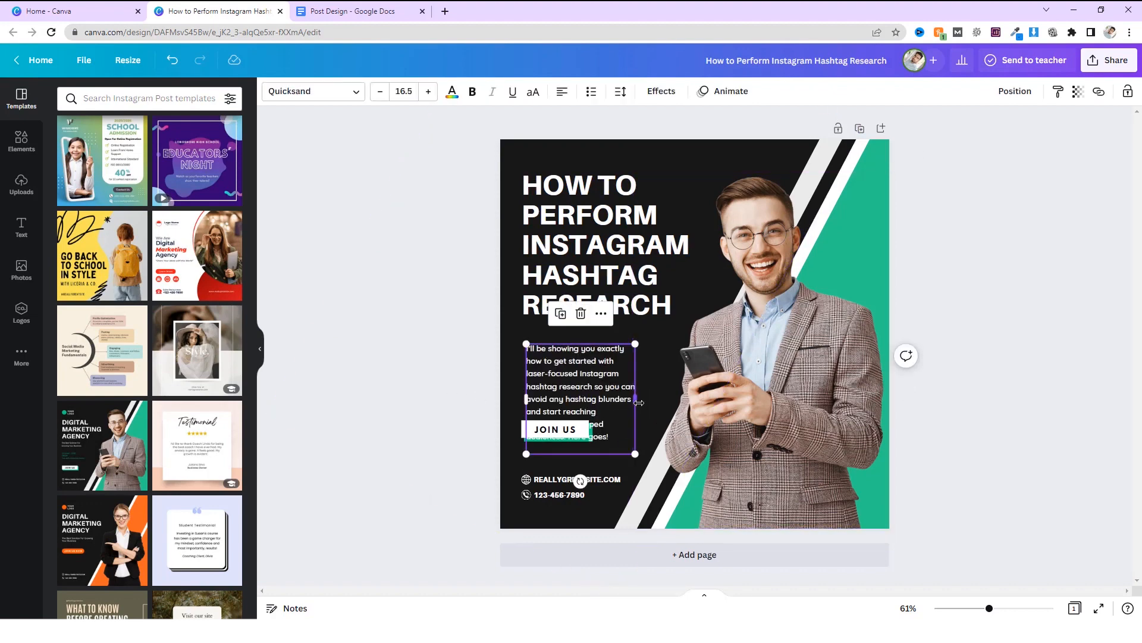
Widen the paragraph's text box and nudge it up-left under the heading.
{"action": "left_click_drag", "start_coordinate": [639, 402], "coordinate": [669, 403]}
{"action": "left_click", "coordinate": [476, 388]}
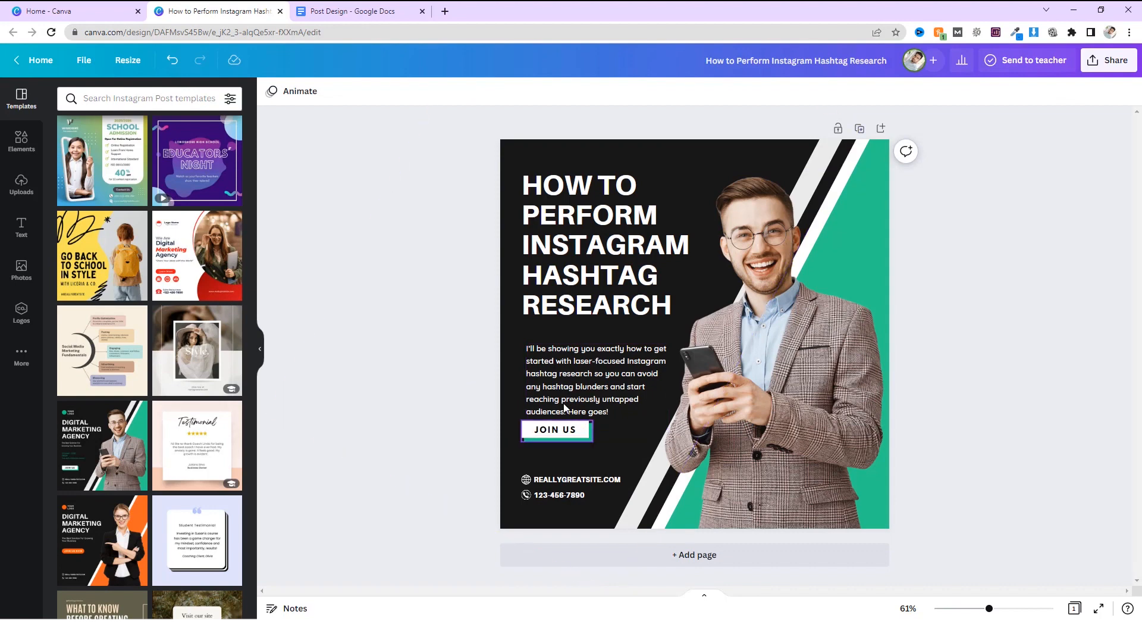
{"action": "left_click_drag", "start_coordinate": [571, 381], "coordinate": [567, 371]}
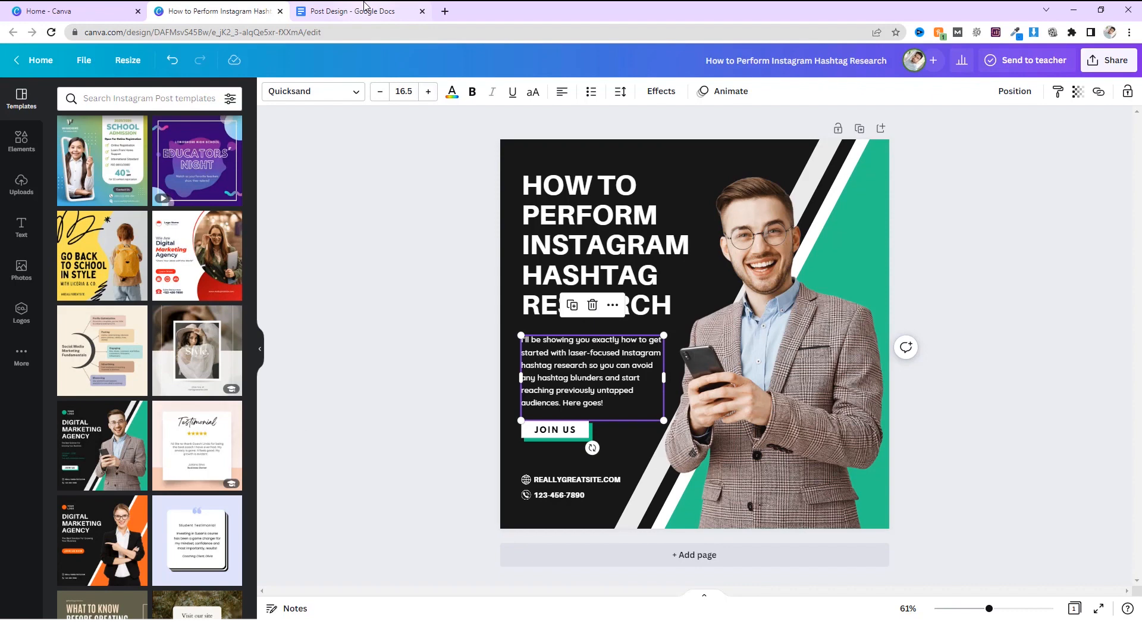
{"action": "left_click", "coordinate": [623, 402]}
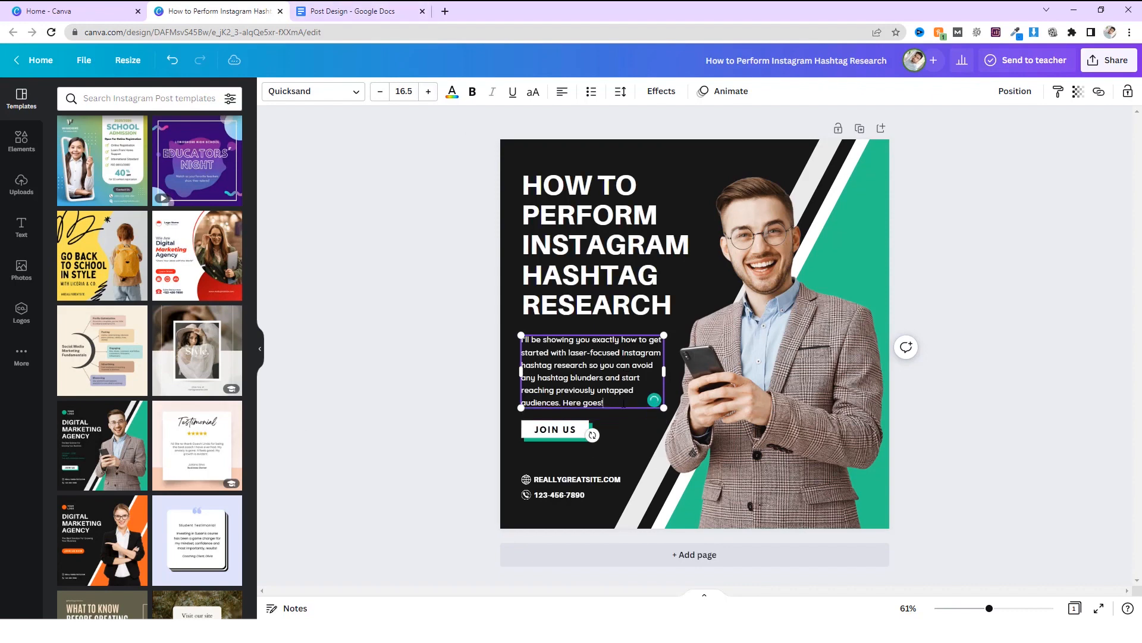
{"action": "left_click", "coordinate": [393, 362]}
{"action": "left_click", "coordinate": [663, 258]}
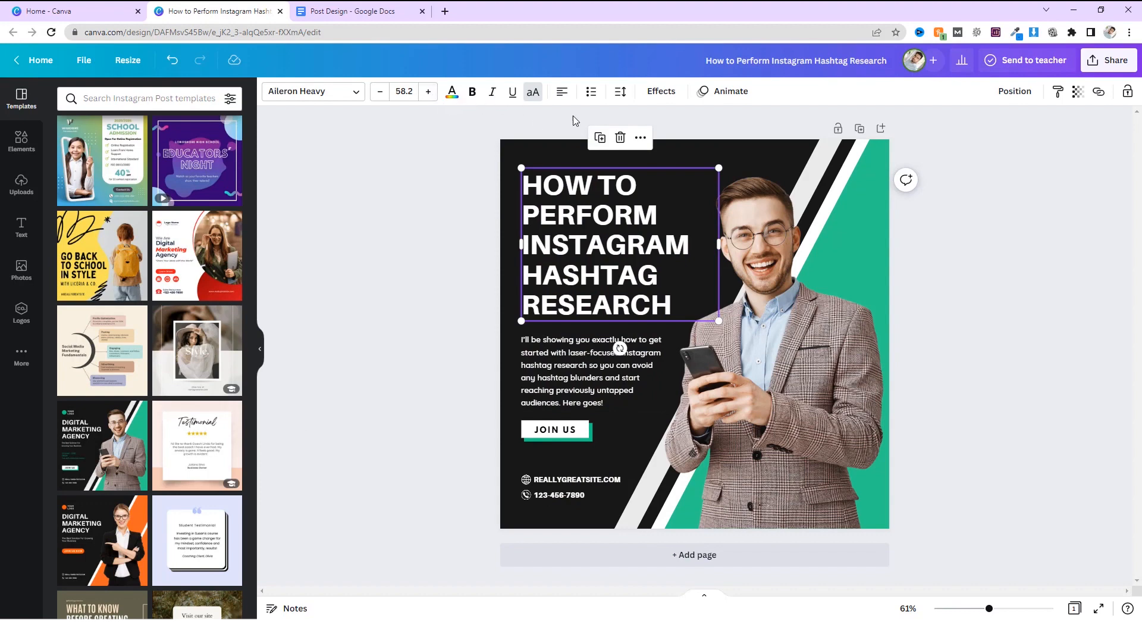
Increase the heading's letter spacing and set its line spacing to 1.13.
{"action": "left_click", "coordinate": [620, 91]}
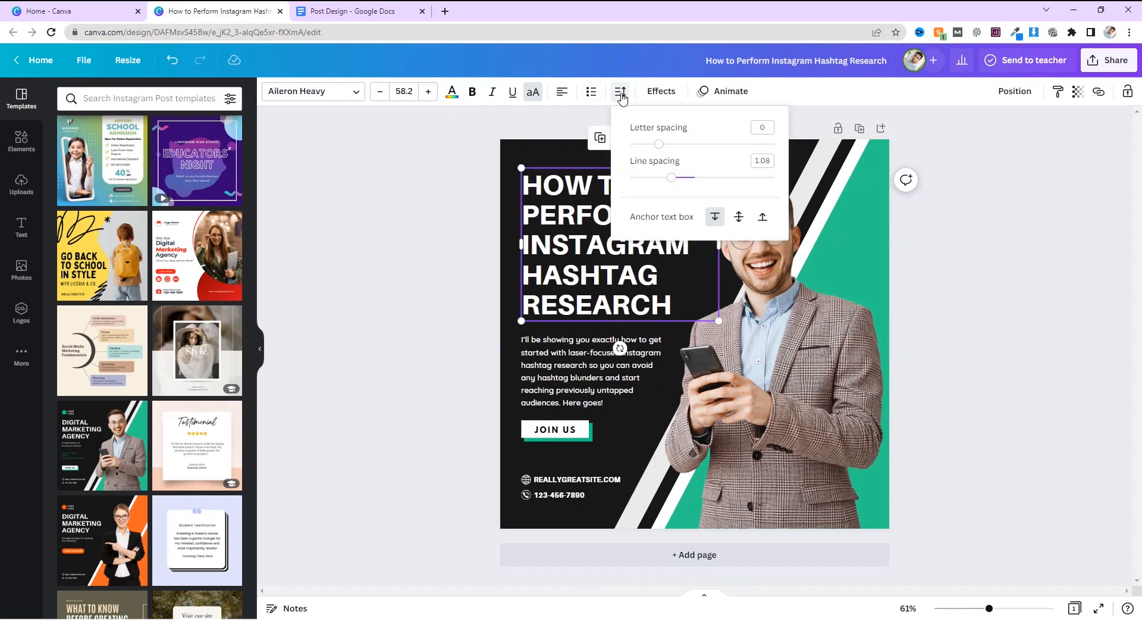
{"action": "left_click_drag", "start_coordinate": [676, 182], "coordinate": [671, 148]}
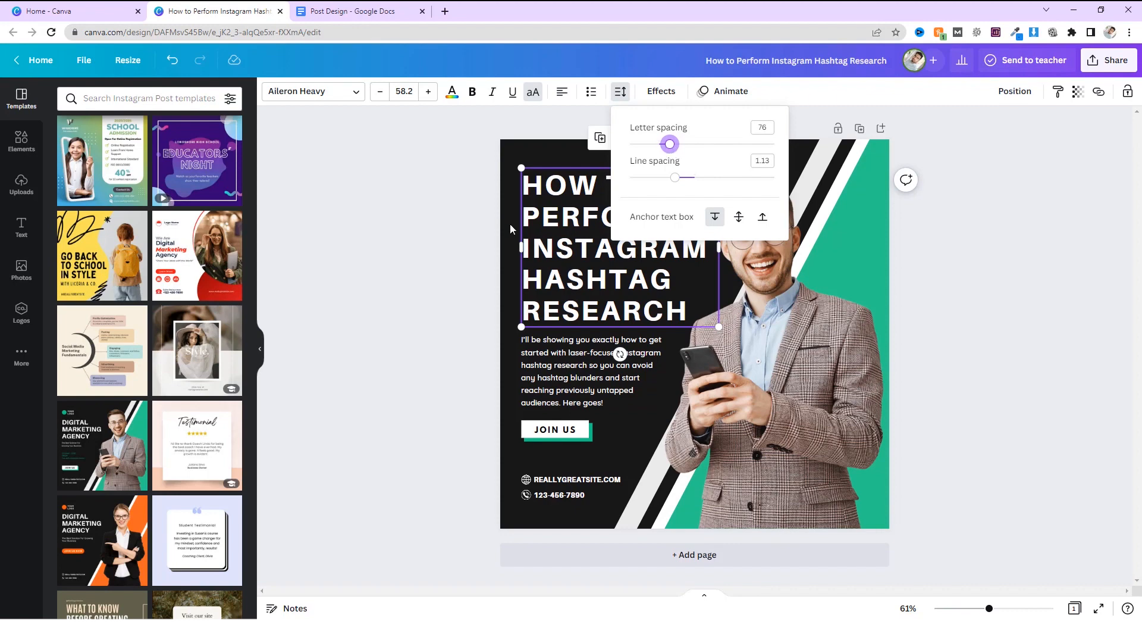
{"action": "left_click", "coordinate": [451, 277]}
{"action": "left_click", "coordinate": [536, 398]}
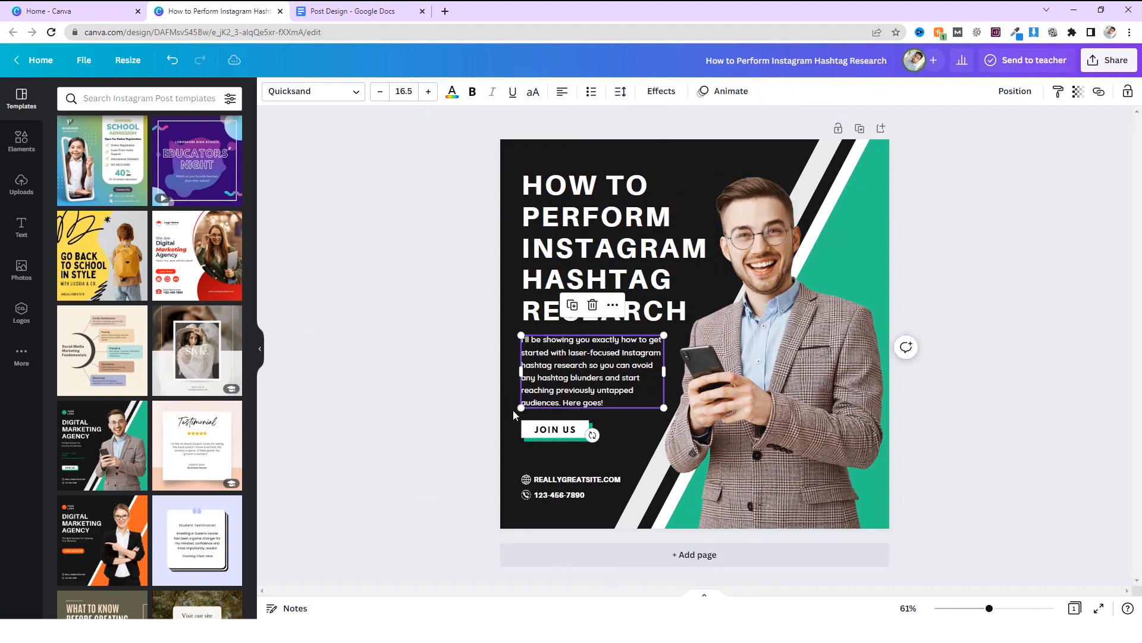
{"action": "left_click", "coordinate": [477, 449]}
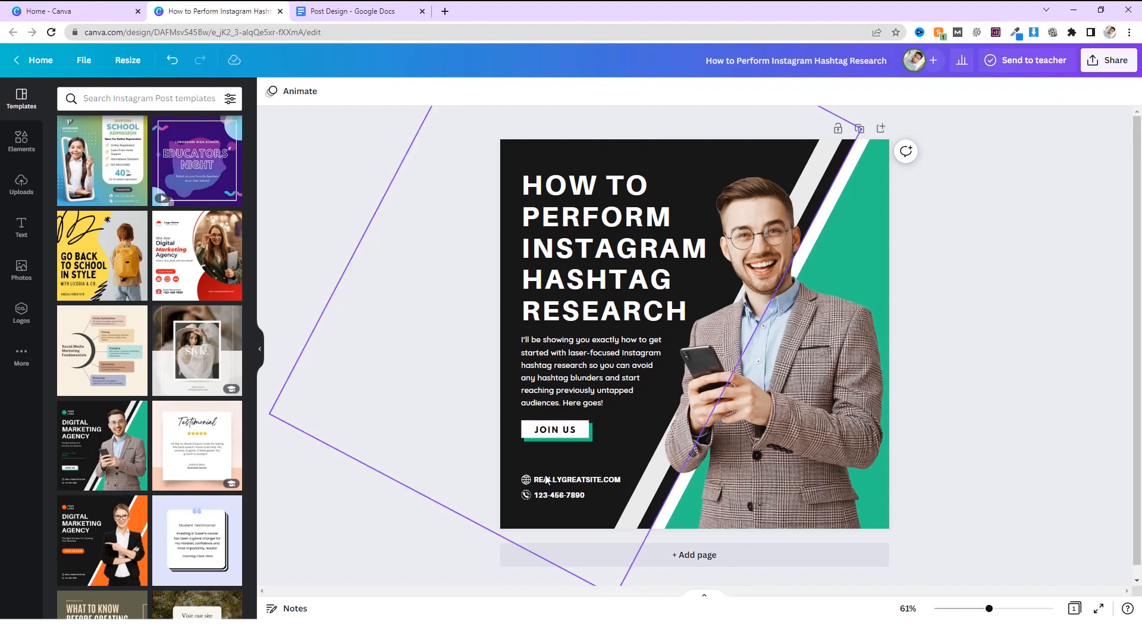
Highlight the placeholder site name in the website contact line.
{"action": "double_click", "coordinate": [574, 487]}
{"action": "left_click", "coordinate": [595, 479]}
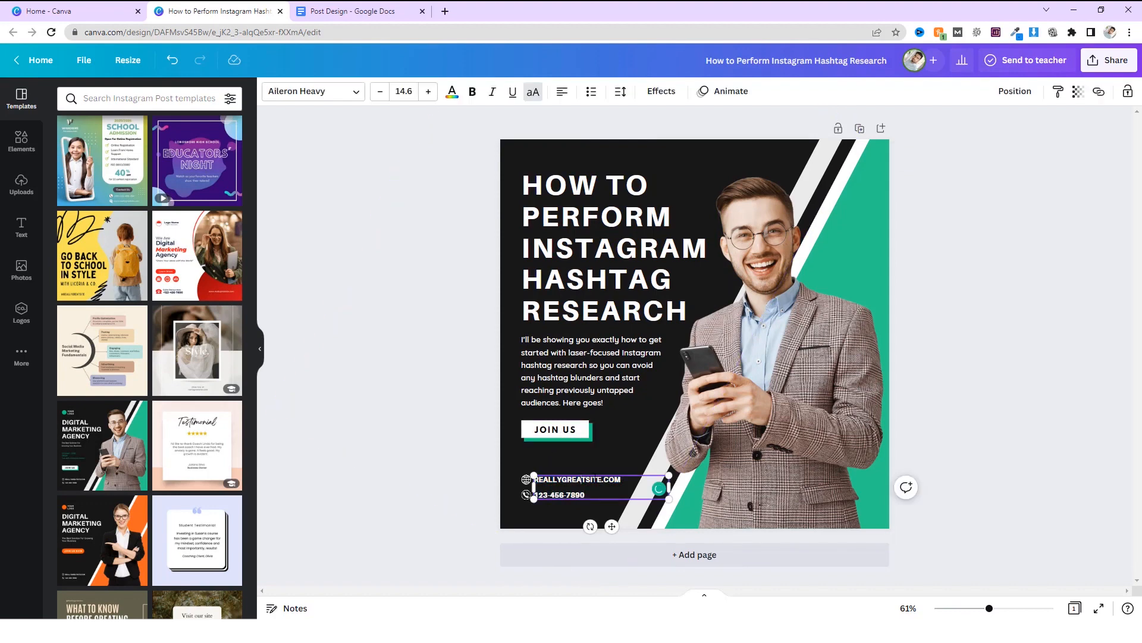
{"action": "left_click_drag", "start_coordinate": [602, 480], "coordinate": [531, 484]}
Replace the placeholder site name with the creator's own website name.
{"action": "type", "text": "SUJANISLAMJIBON"}
{"action": "left_click", "coordinate": [470, 494]}
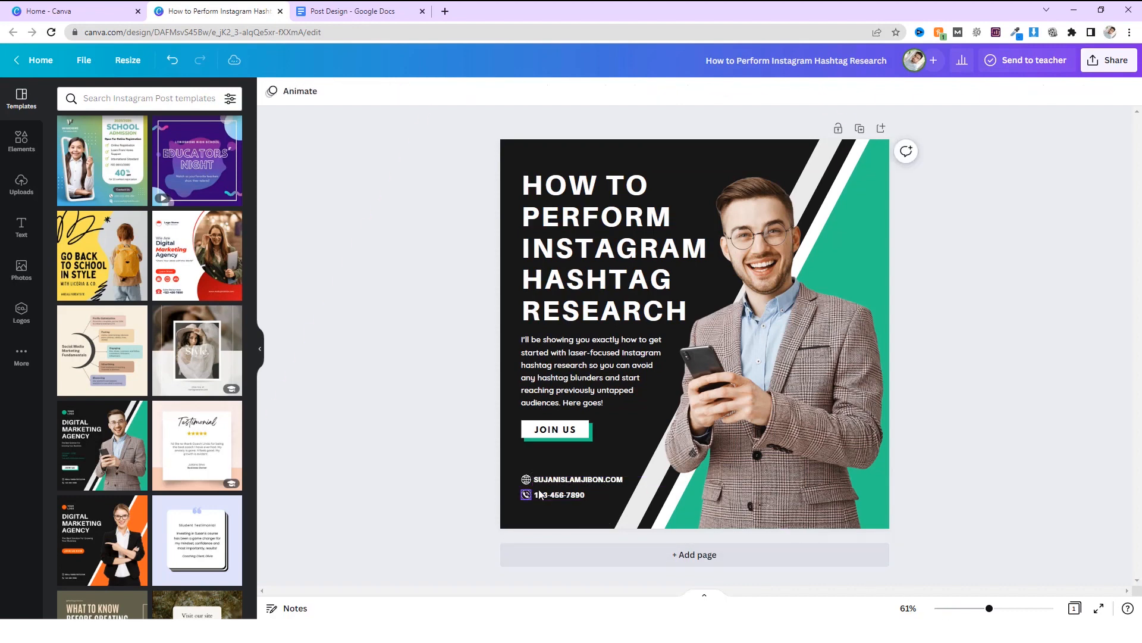
{"action": "left_click", "coordinate": [543, 497]}
{"action": "left_click", "coordinate": [566, 500]}
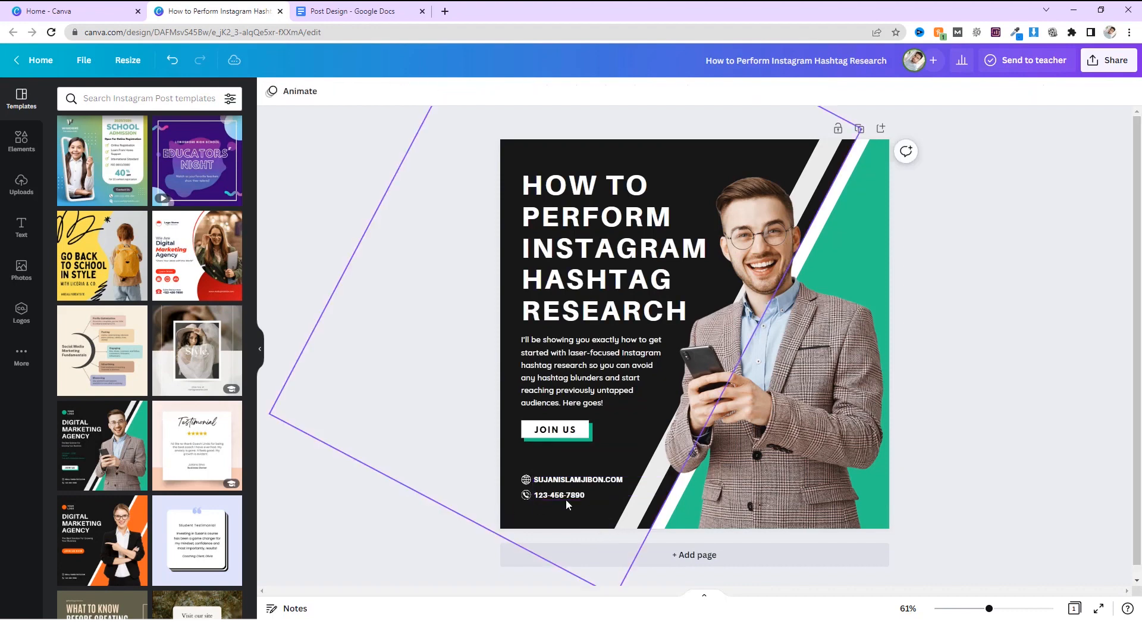
{"action": "double_click", "coordinate": [610, 481]}
{"action": "key", "text": "BackSpace"}
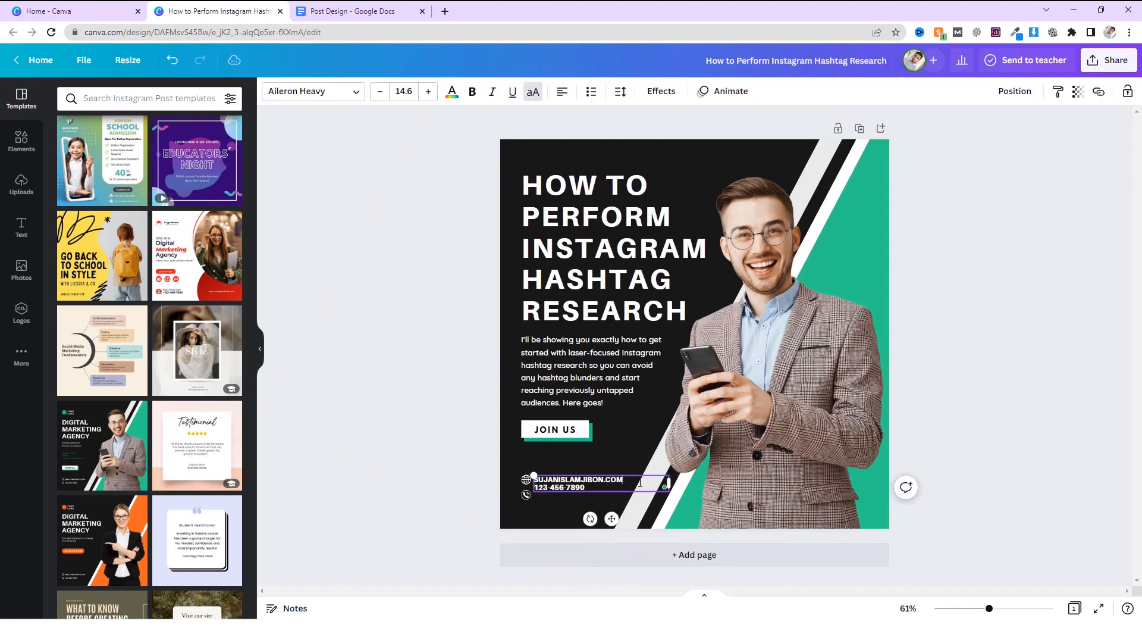
Delete the phone number line and narrow the website text box.
{"action": "left_click", "coordinate": [497, 487]}
{"action": "left_click", "coordinate": [551, 488]}
{"action": "left_click", "coordinate": [552, 489]}
{"action": "left_click_drag", "start_coordinate": [585, 487], "coordinate": [535, 489]}
{"action": "key", "text": "BackSpace"}
{"action": "key", "text": "BackSpace"}
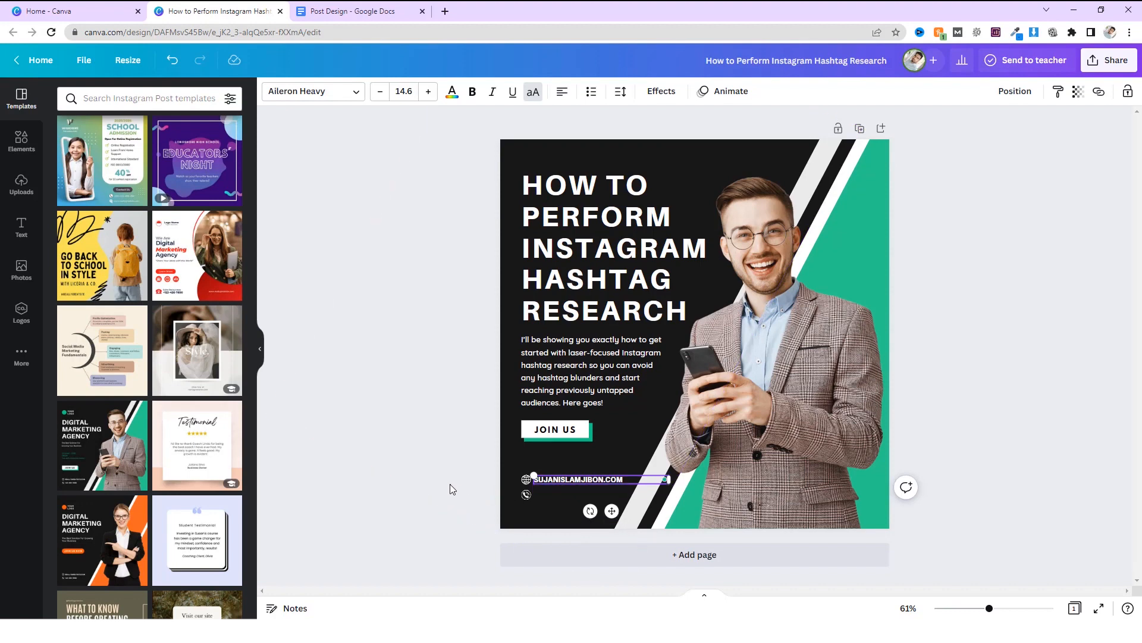
{"action": "left_click", "coordinate": [451, 485]}
{"action": "left_click", "coordinate": [613, 480]}
{"action": "left_click_drag", "start_coordinate": [670, 479], "coordinate": [627, 479]}
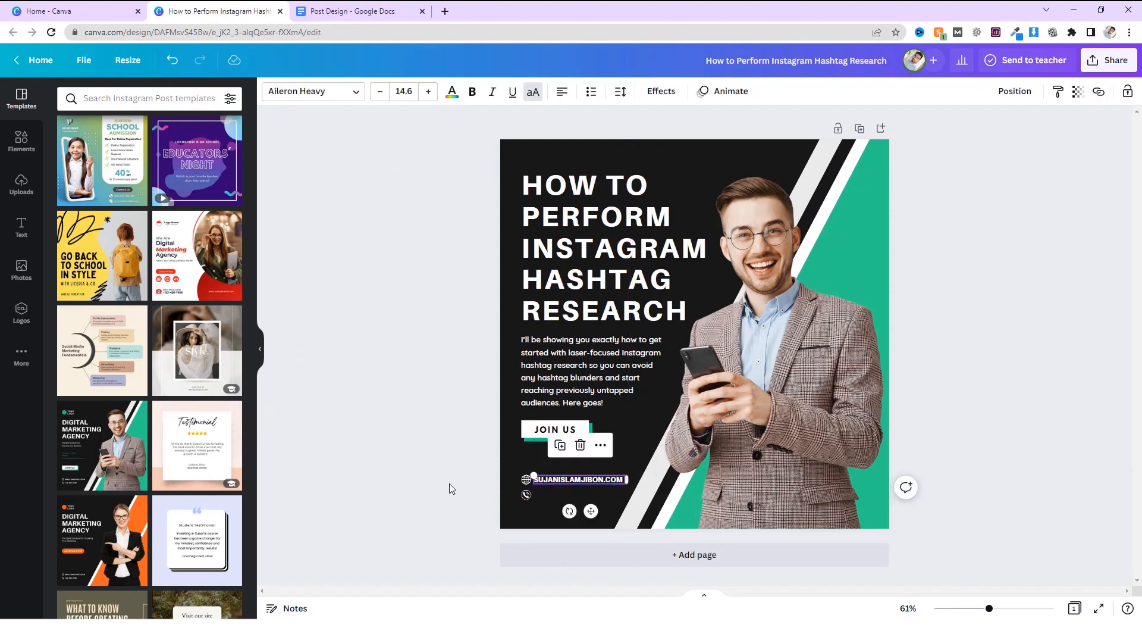
Delete the phone icon and move the globe icon down beside the website.
{"action": "left_click", "coordinate": [525, 496]}
{"action": "key", "text": "Delete"}
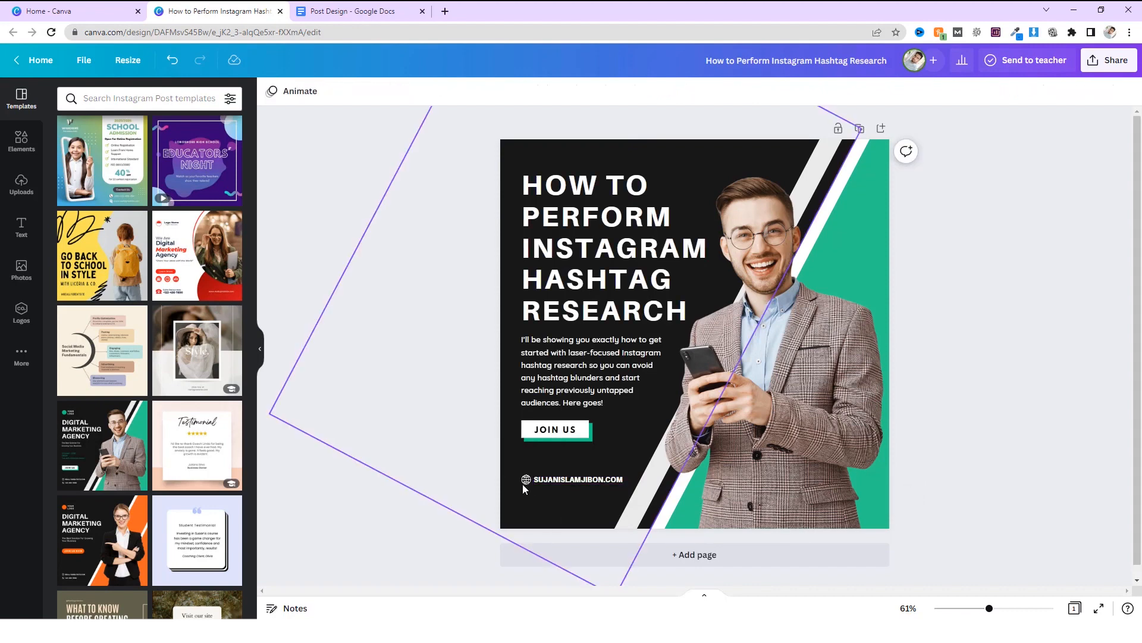
{"action": "left_click_drag", "start_coordinate": [519, 476], "coordinate": [573, 515]}
{"action": "key", "text": "ctrl+z"}
{"action": "left_click", "coordinate": [580, 483]}
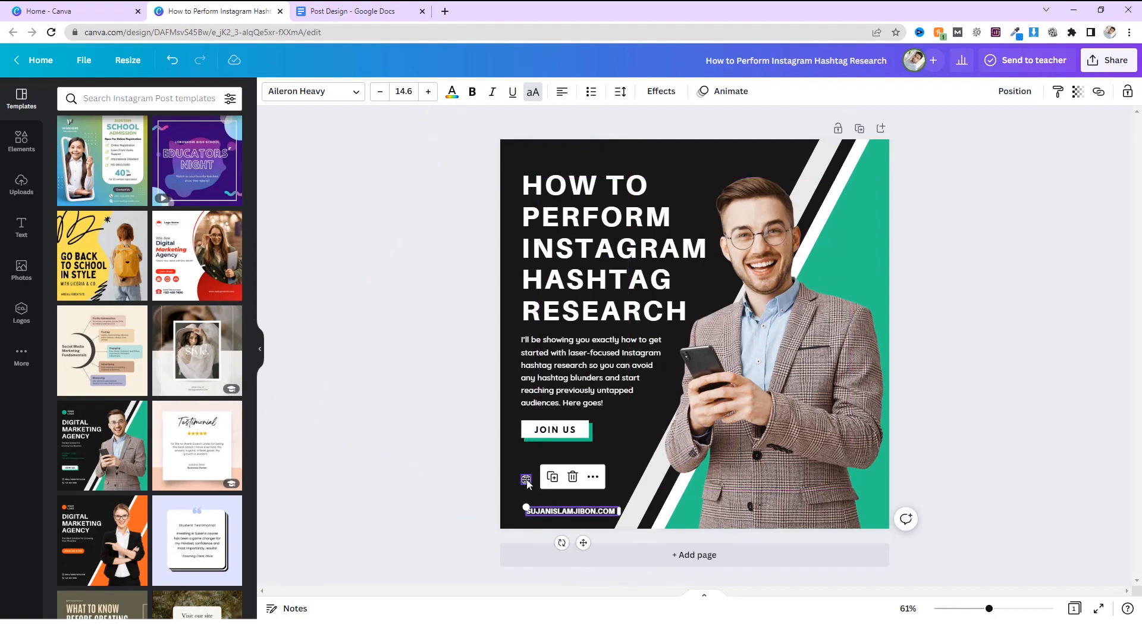
{"action": "left_click_drag", "start_coordinate": [527, 482], "coordinate": [518, 513]}
{"action": "left_click", "coordinate": [426, 495]}
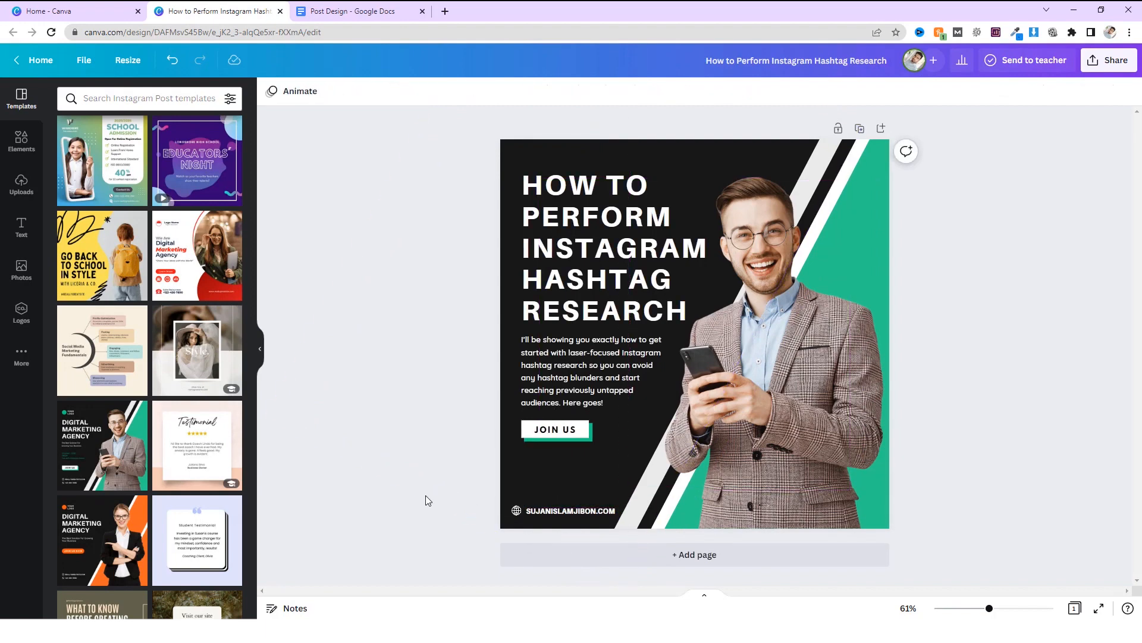
Add a gradient Instagram logo from Elements, shrunk to a small icon above the website.
{"action": "left_click", "coordinate": [29, 132]}
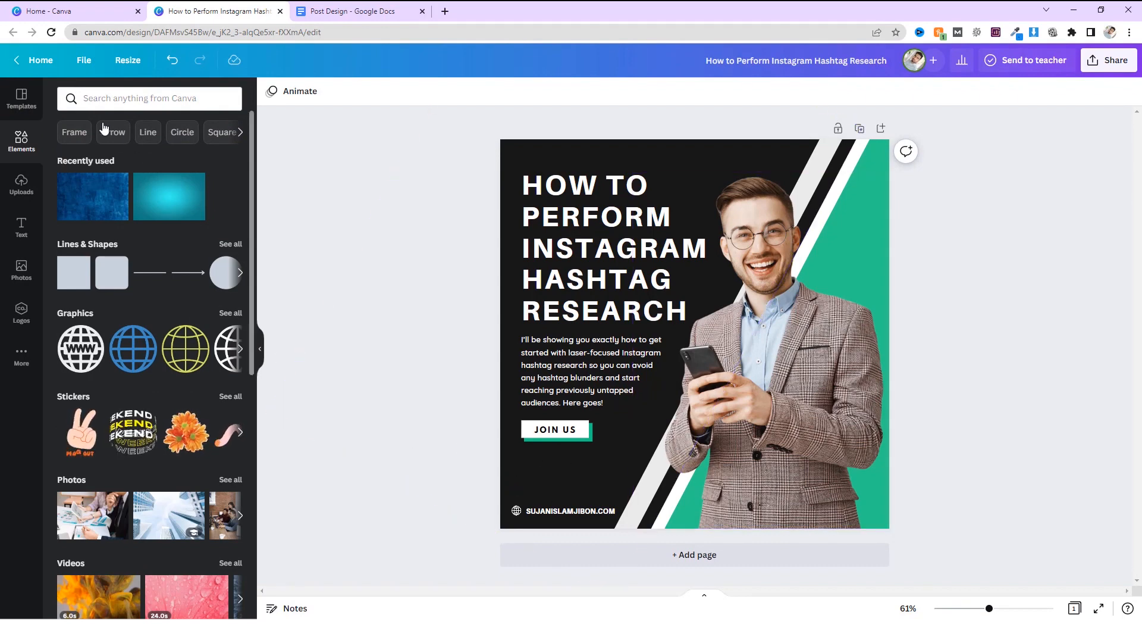
{"action": "left_click", "coordinate": [112, 105]}
{"action": "type", "text": "i"}
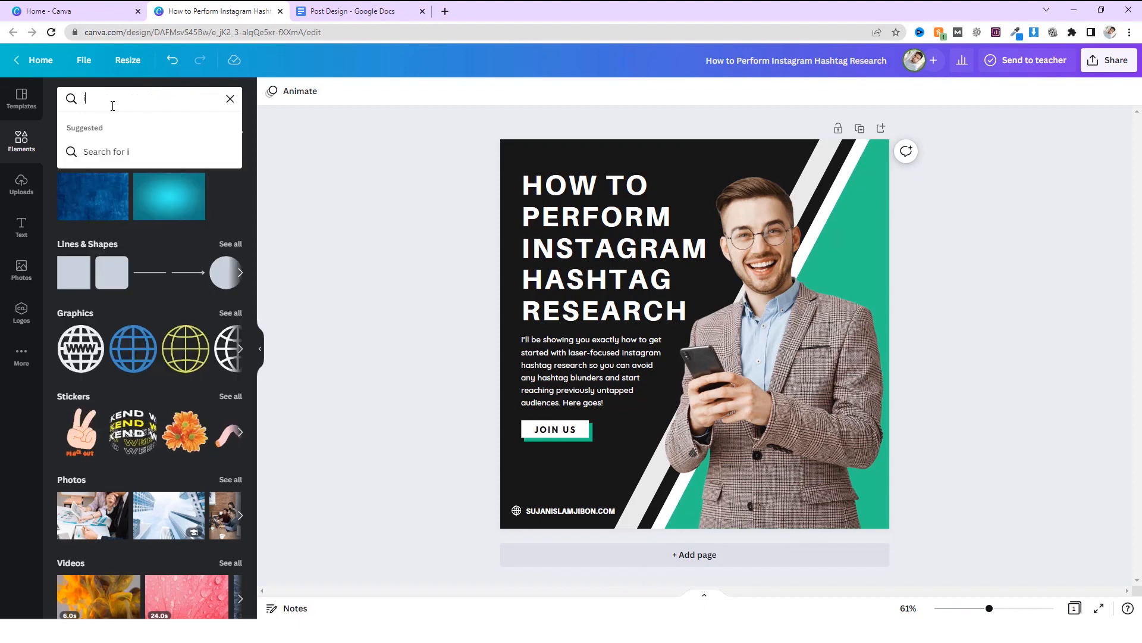
{"action": "type", "text": "nsta"}
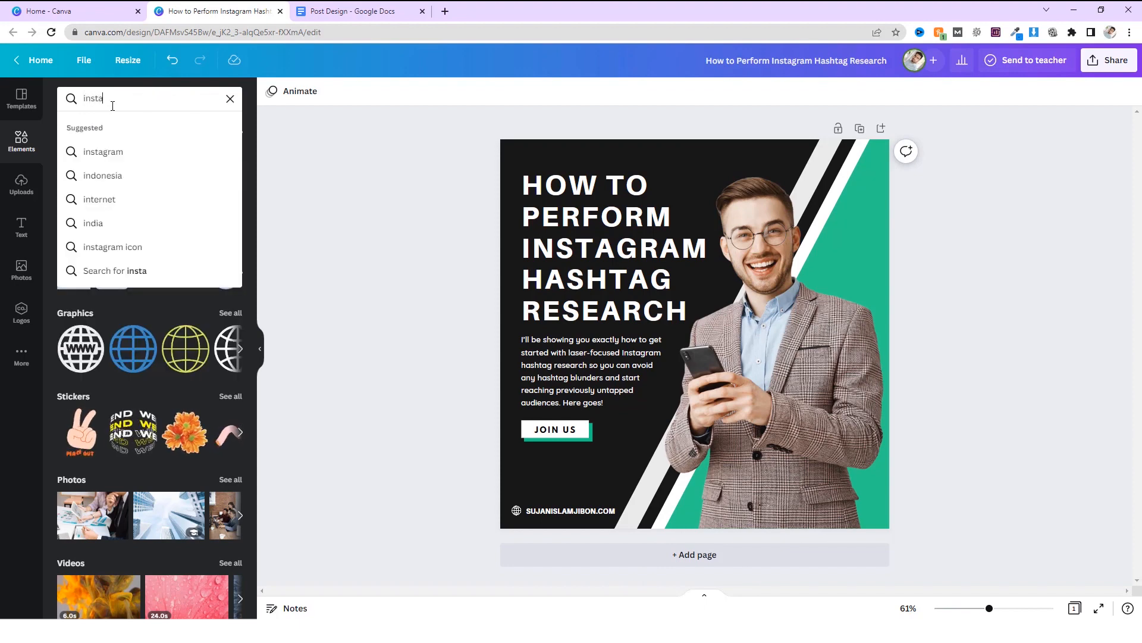
{"action": "left_click", "coordinate": [130, 151]}
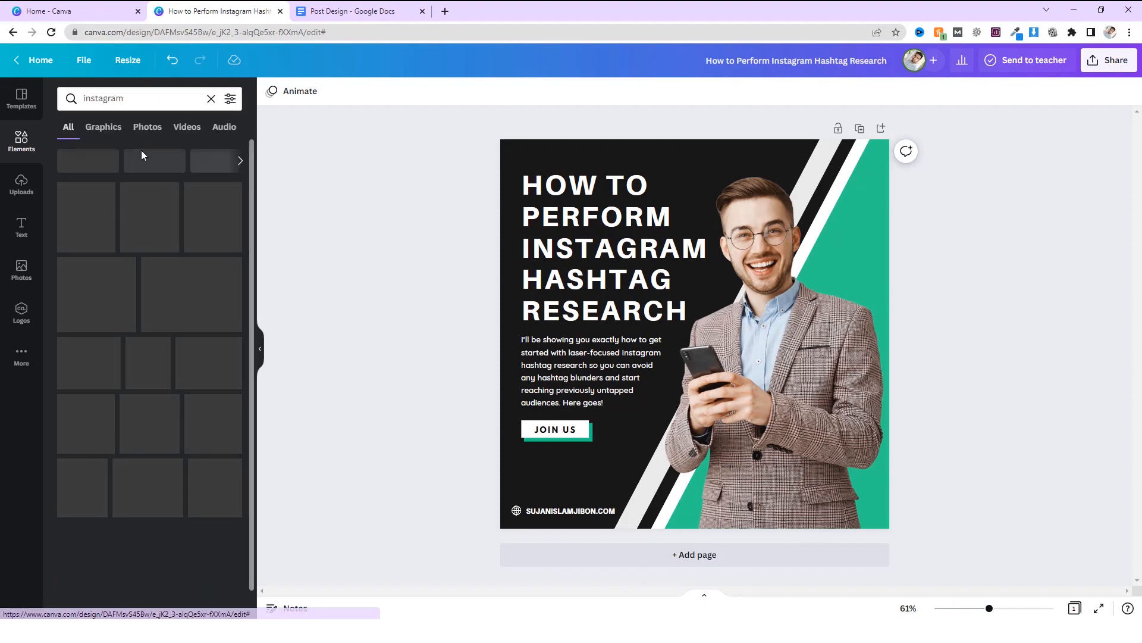
{"action": "left_click", "coordinate": [88, 202]}
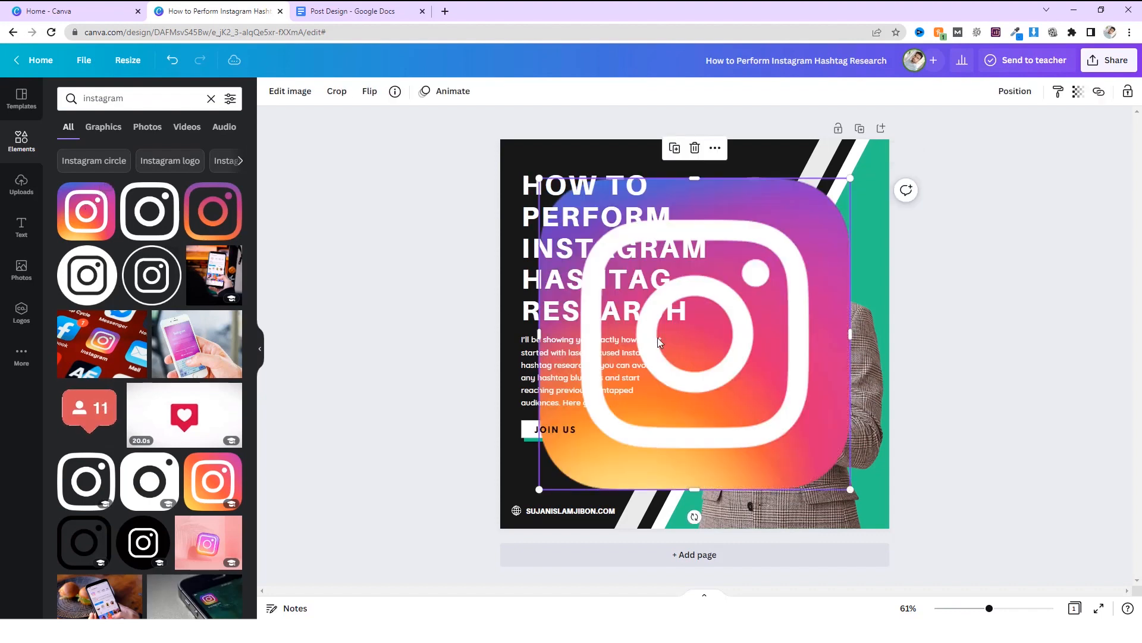
{"action": "left_click_drag", "start_coordinate": [850, 177], "coordinate": [518, 470]}
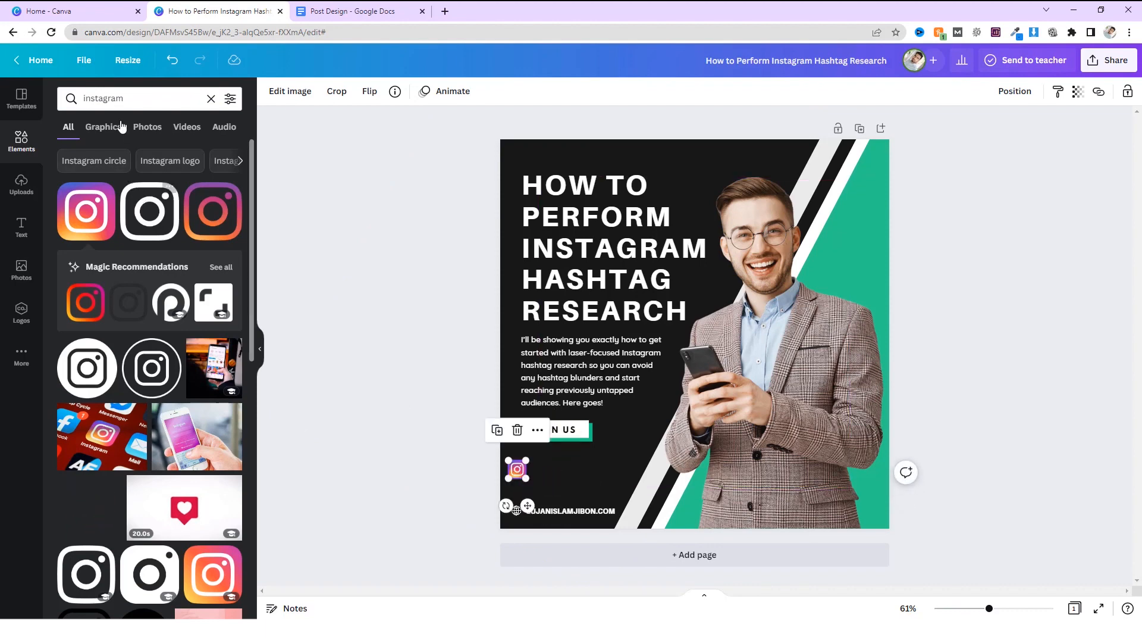
Add a dark-blue Facebook logo and shrink it beside the Instagram icon.
{"action": "double_click", "coordinate": [119, 98]}
{"action": "type", "text": "facebook"}
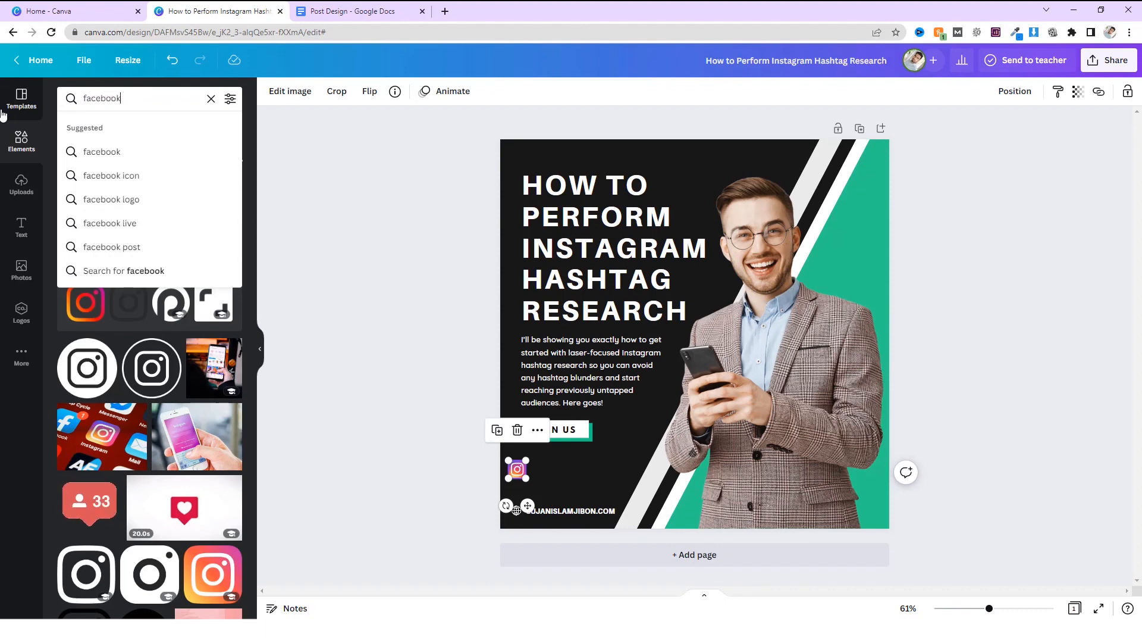
{"action": "left_click", "coordinate": [139, 154]}
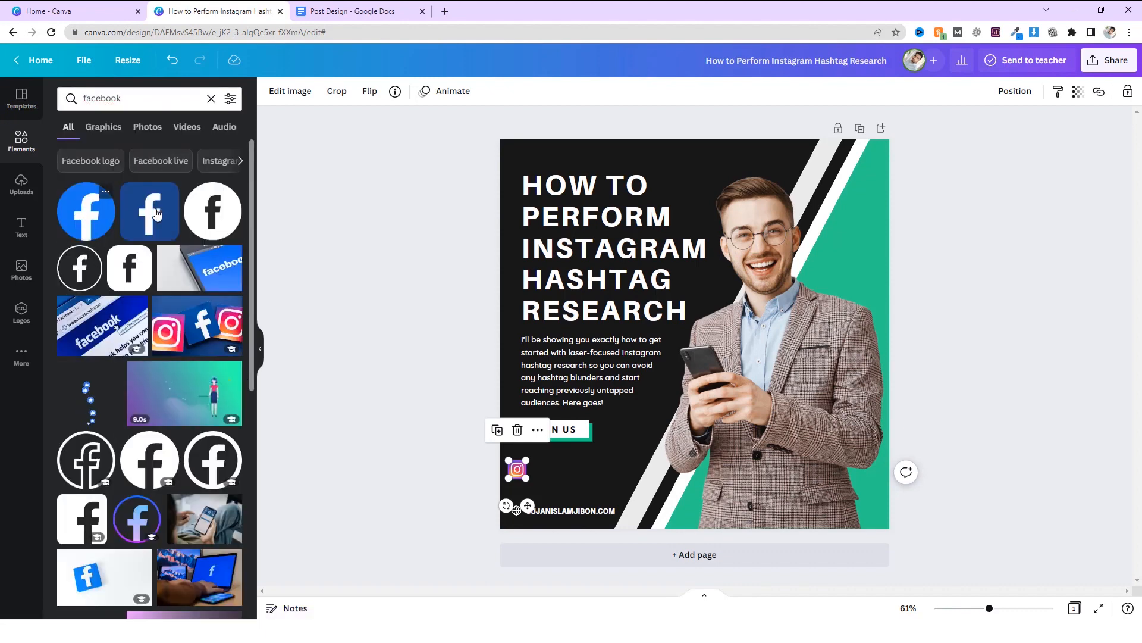
{"action": "left_click", "coordinate": [157, 213]}
{"action": "left_click_drag", "start_coordinate": [767, 305], "coordinate": [725, 366]}
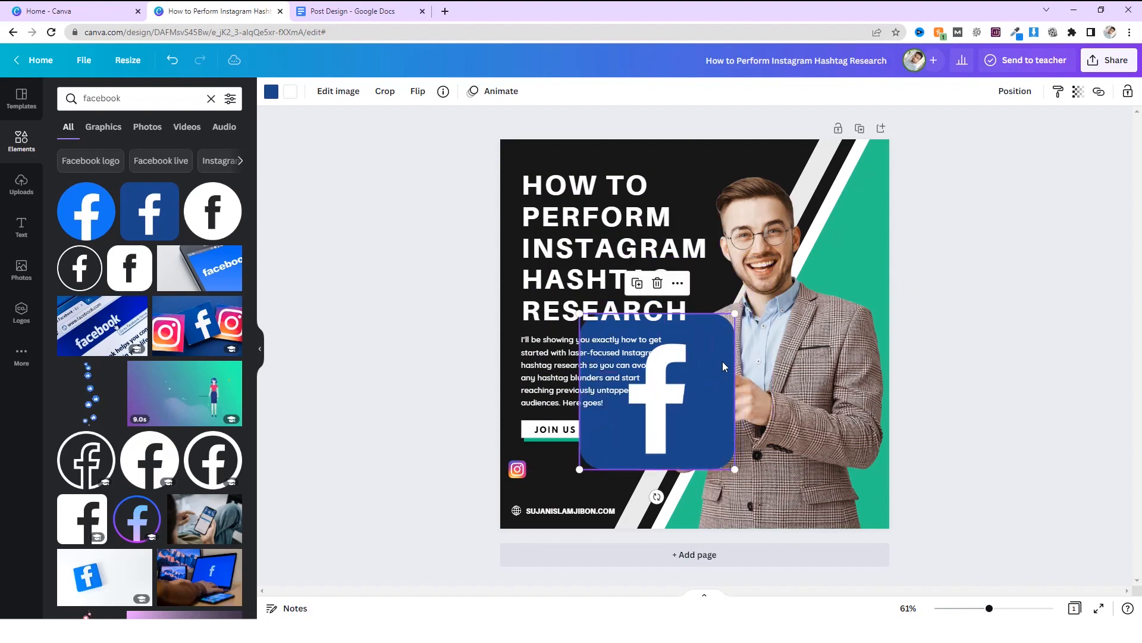
{"action": "left_click_drag", "start_coordinate": [735, 314], "coordinate": [548, 460]}
{"action": "left_click", "coordinate": [397, 412]}
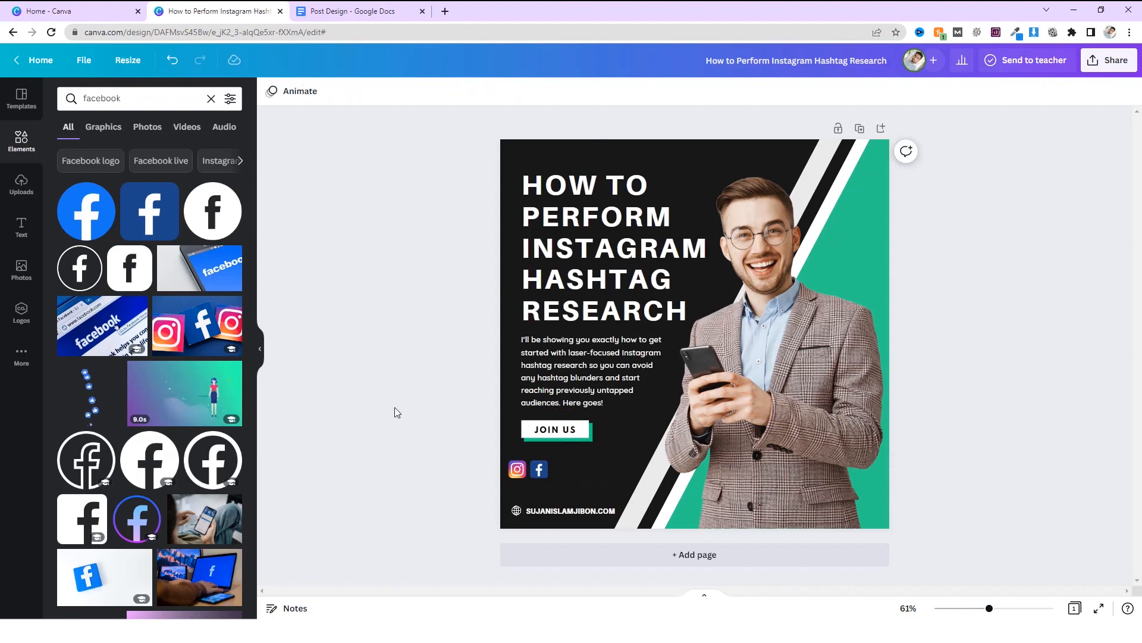
Add a Twitter logo from Elements and shrink it to icon size beside the Facebook icon.
{"action": "left_click", "coordinate": [137, 98]}
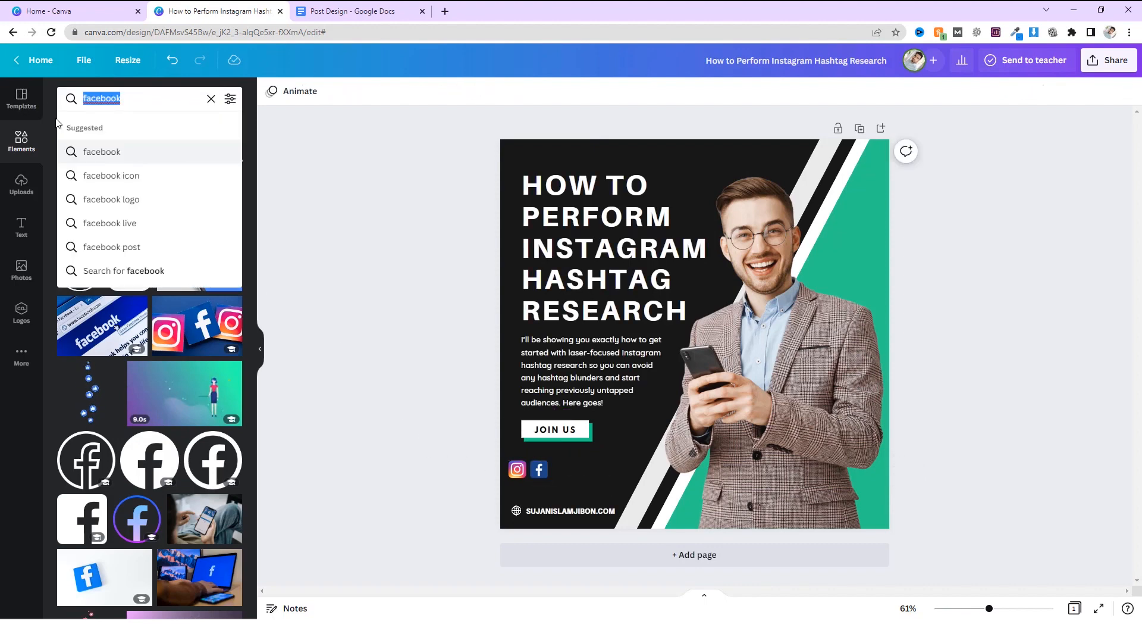
{"action": "type", "text": "twitter"}
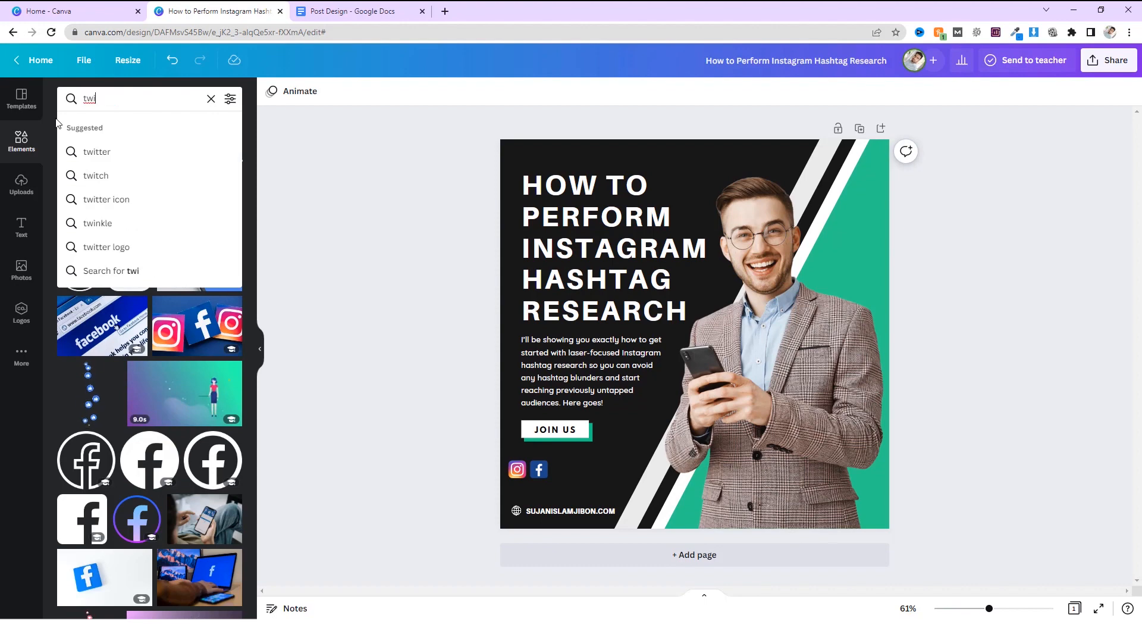
{"action": "left_click", "coordinate": [104, 153]}
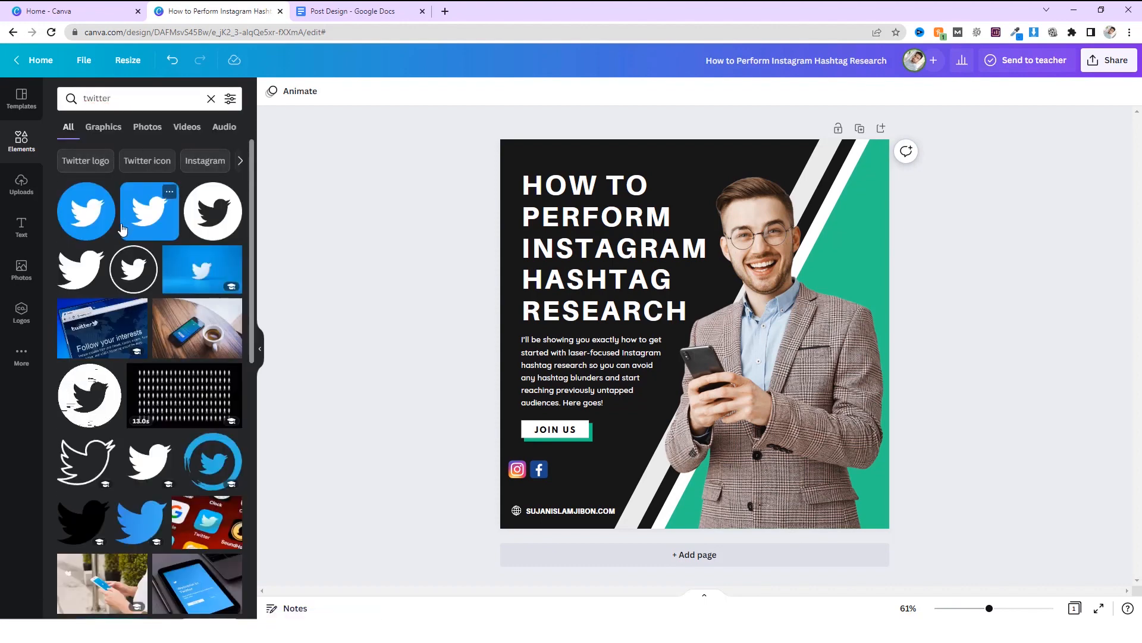
{"action": "left_click", "coordinate": [150, 211]}
{"action": "left_click_drag", "start_coordinate": [740, 370], "coordinate": [734, 416]}
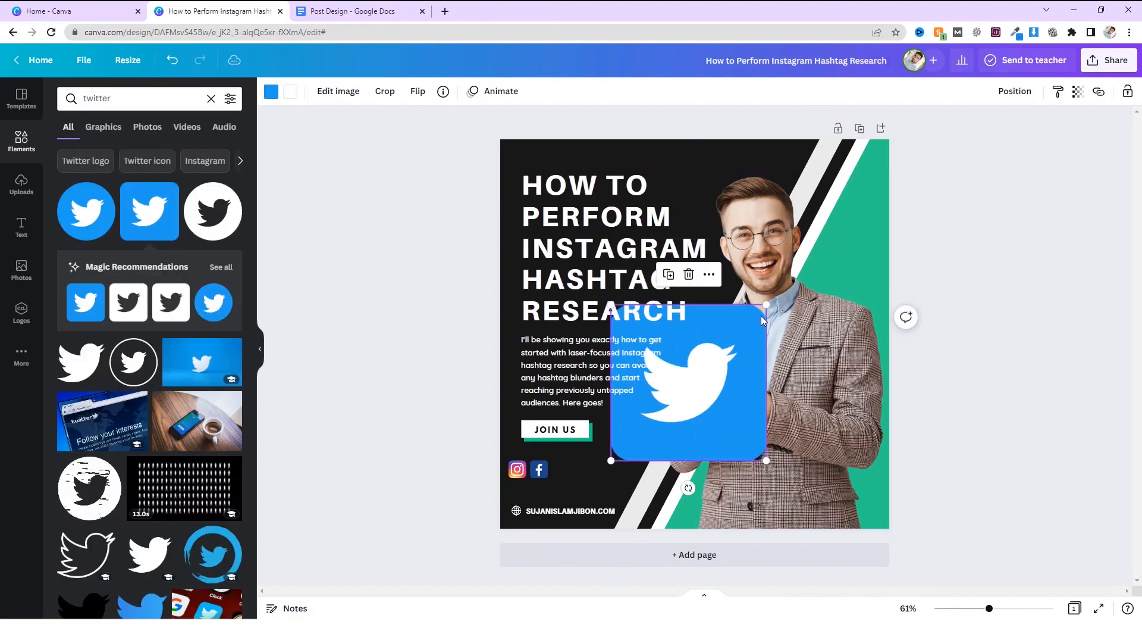
{"action": "left_click_drag", "start_coordinate": [764, 309], "coordinate": [560, 471]}
{"action": "left_click", "coordinate": [449, 449]}
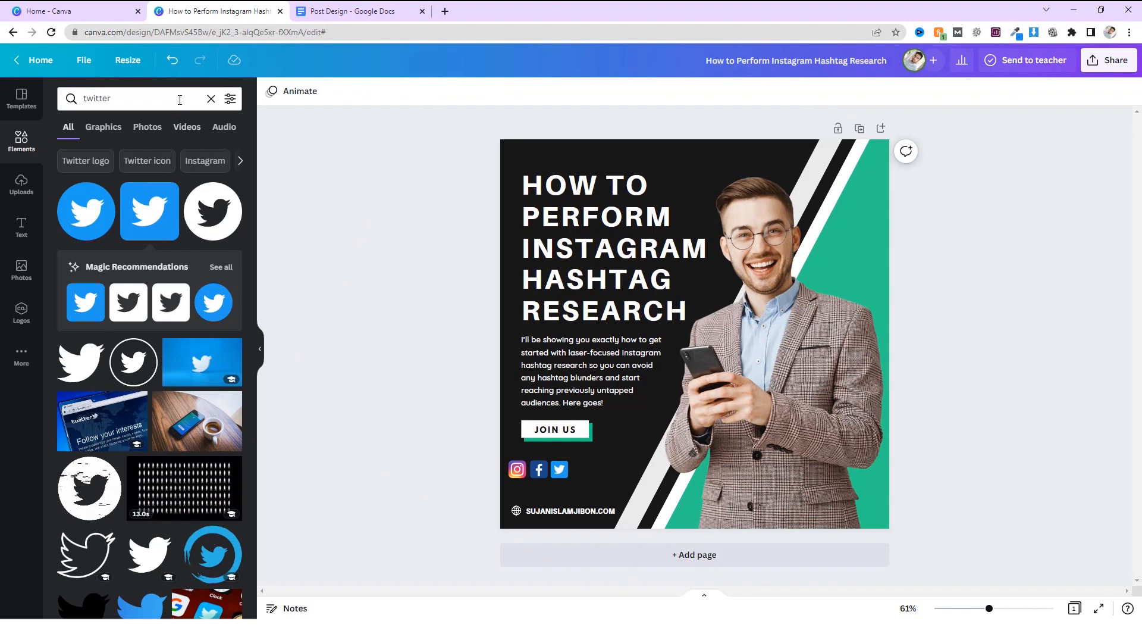
Add a Pinterest logo and shrink it to icon size next to the Twitter icon.
{"action": "double_click", "coordinate": [185, 103]}
{"action": "type", "text": "Pin"}
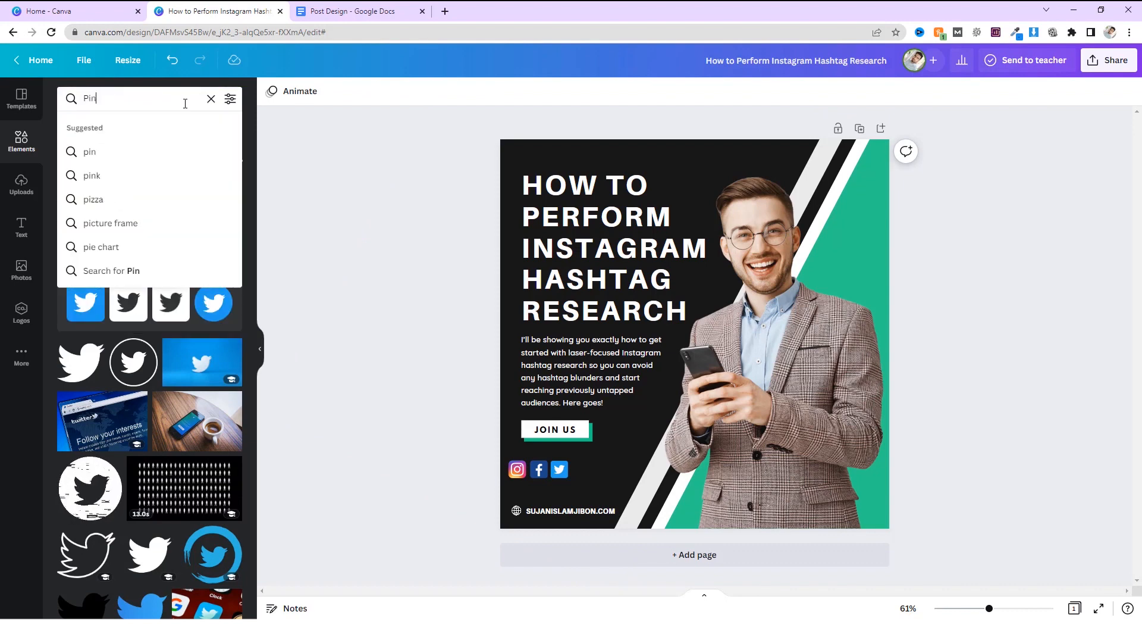
{"action": "type", "text": "terest"}
{"action": "key", "text": "Return"}
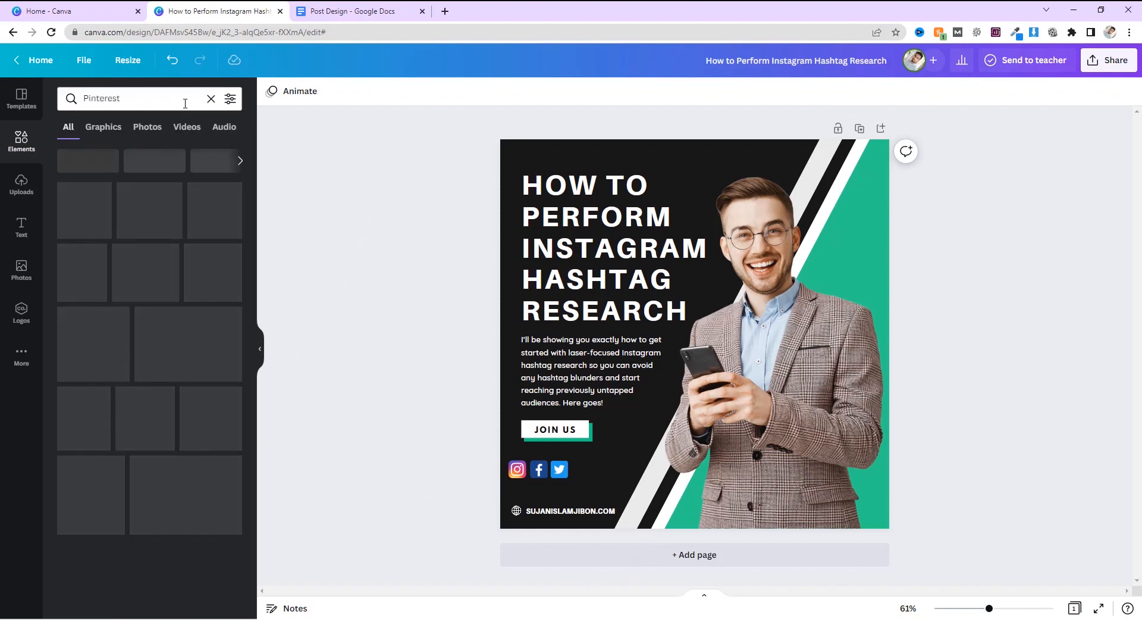
{"action": "left_click", "coordinate": [80, 222]}
{"action": "left_click_drag", "start_coordinate": [777, 244], "coordinate": [591, 459]}
{"action": "left_click", "coordinate": [488, 442]}
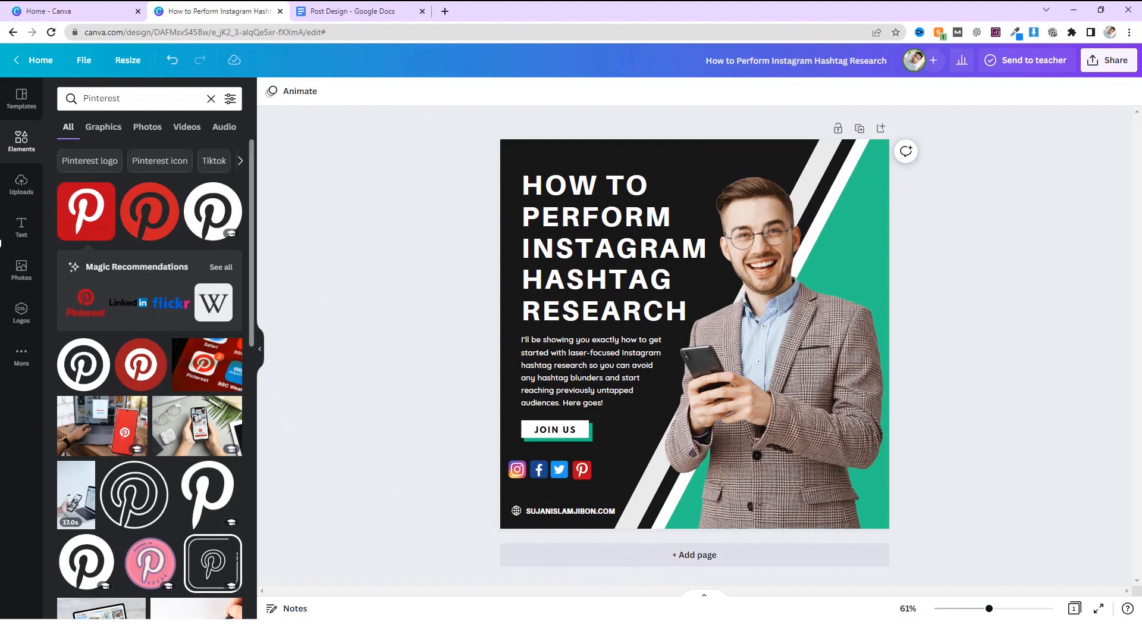
{"action": "left_click", "coordinate": [21, 226]}
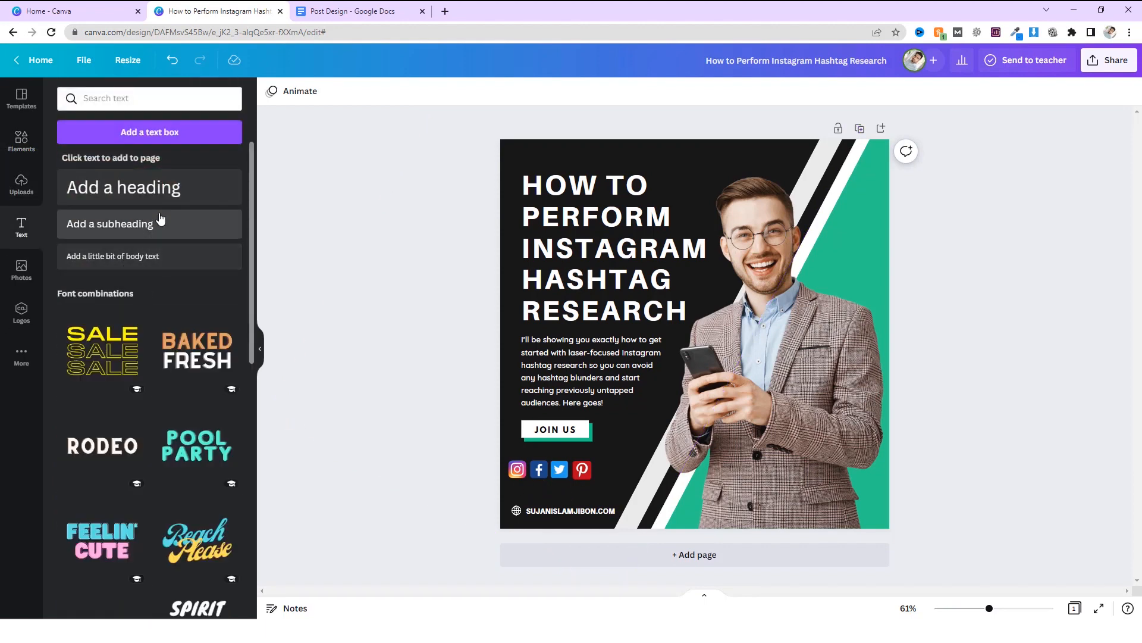
Add a white subheading text box just above the website address.
{"action": "left_click", "coordinate": [112, 233]}
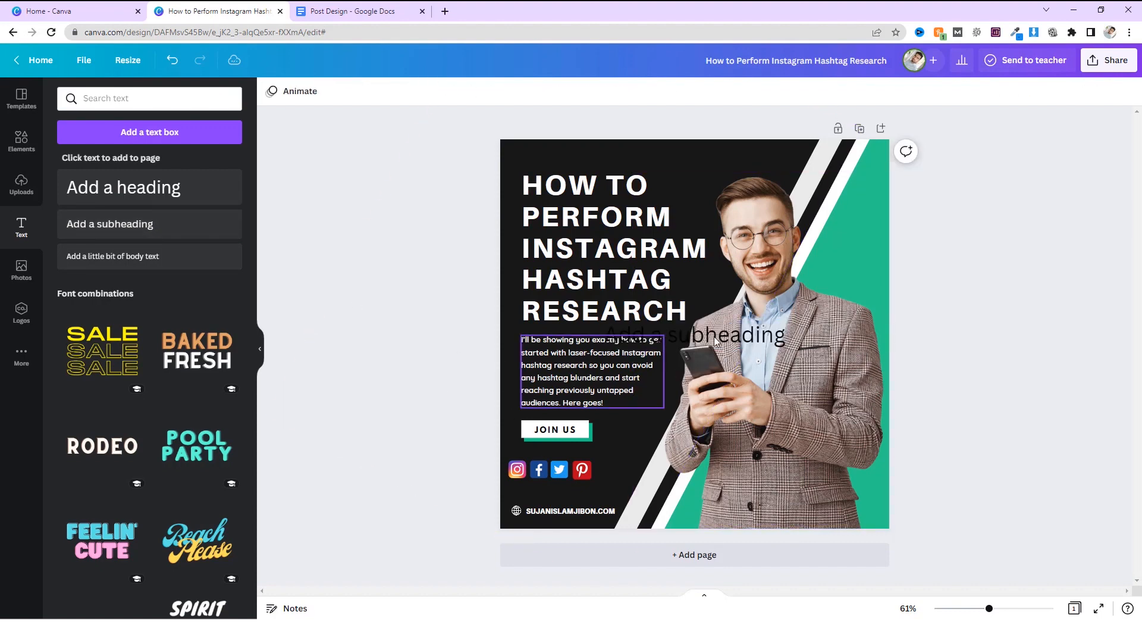
{"action": "left_click_drag", "start_coordinate": [716, 341], "coordinate": [625, 488]}
{"action": "left_click", "coordinate": [451, 94]}
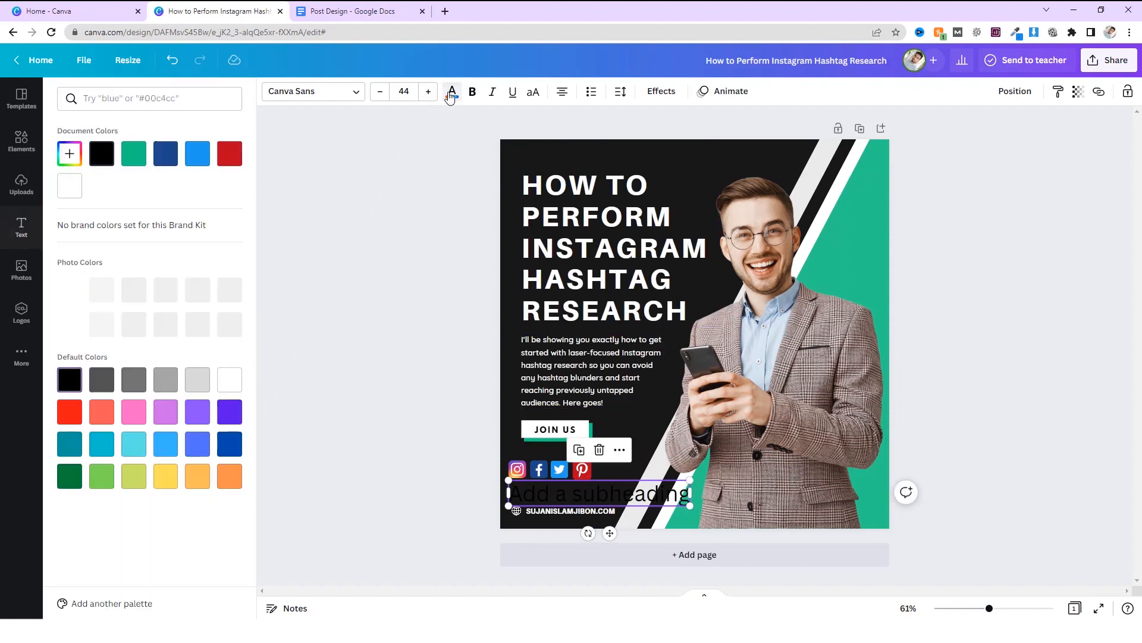
{"action": "left_click", "coordinate": [74, 189]}
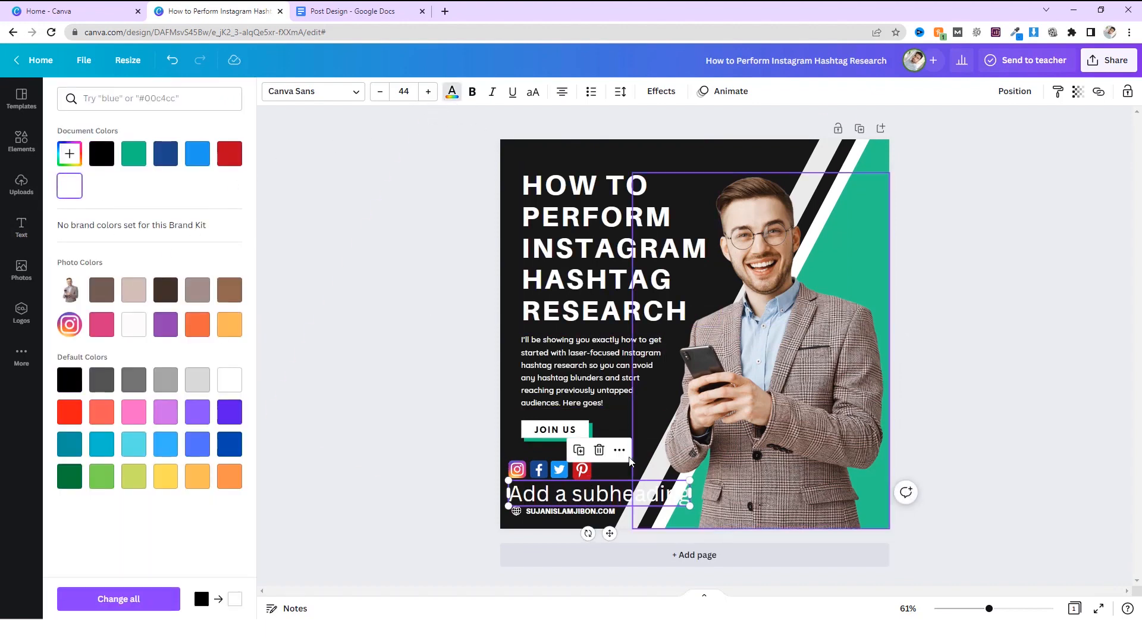
{"action": "left_click_drag", "start_coordinate": [579, 499], "coordinate": [578, 497]}
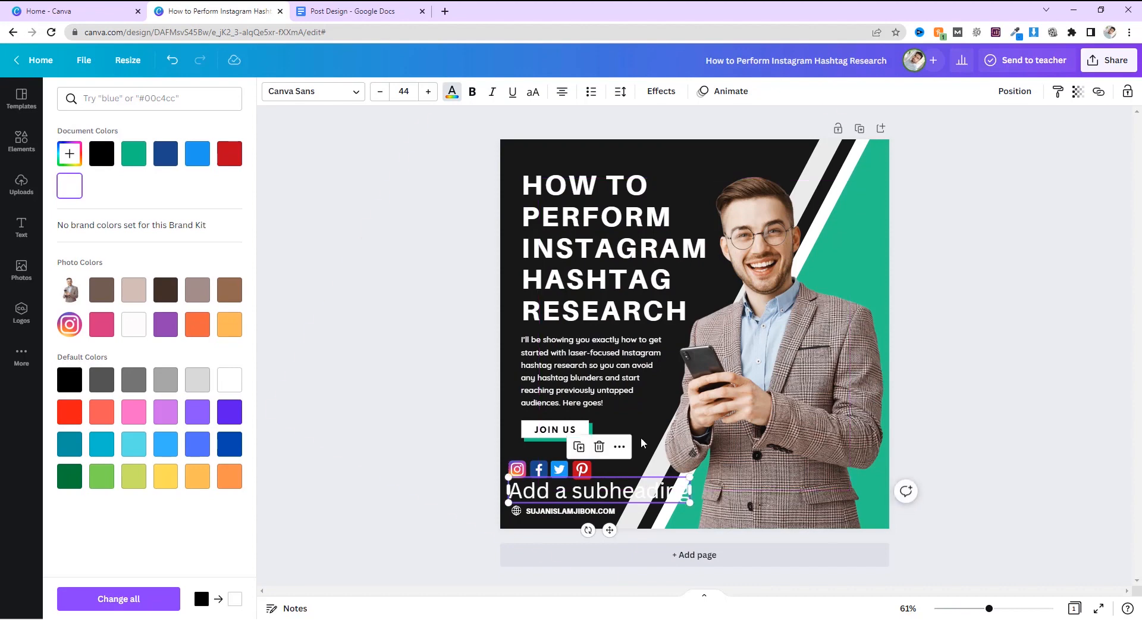
Shrink the subheading to size 29, place it under the icons and type the account handle.
{"action": "left_click", "coordinate": [386, 94]}
{"action": "left_click", "coordinate": [386, 94]}
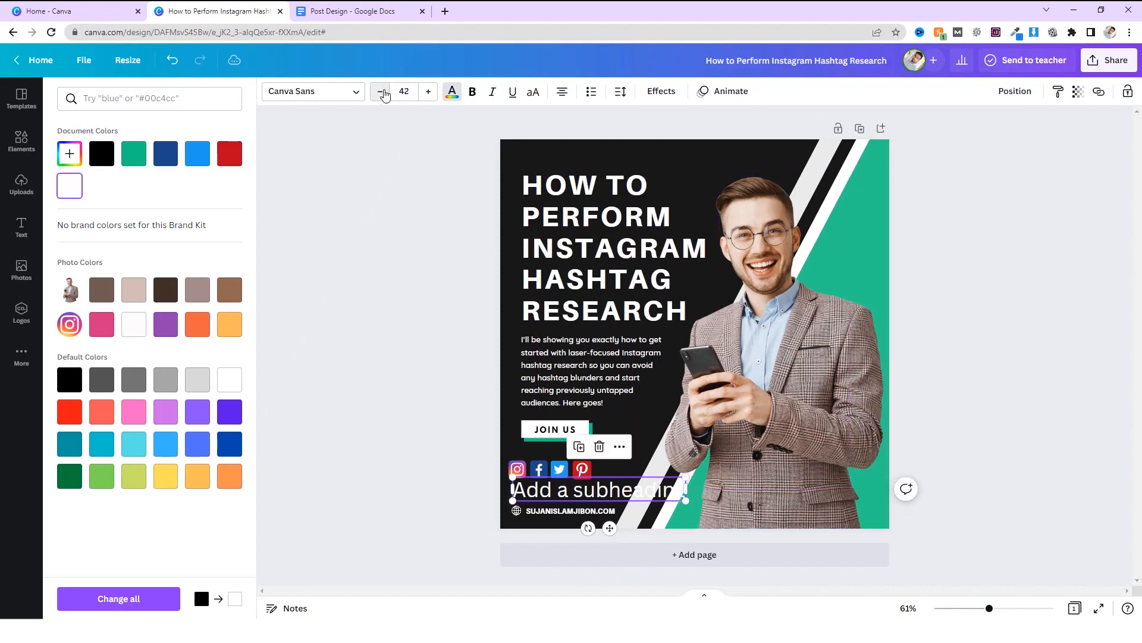
{"action": "left_click", "coordinate": [386, 94]}
{"action": "left_click", "coordinate": [385, 94]}
{"action": "left_click", "coordinate": [385, 94]}
{"action": "left_click", "coordinate": [385, 94]}
{"action": "left_click", "coordinate": [385, 94]}
{"action": "left_click", "coordinate": [385, 94]}
{"action": "left_click", "coordinate": [385, 94]}
{"action": "left_click", "coordinate": [385, 94]}
{"action": "left_click", "coordinate": [385, 94]}
{"action": "left_click", "coordinate": [385, 94]}
{"action": "left_click", "coordinate": [385, 94]}
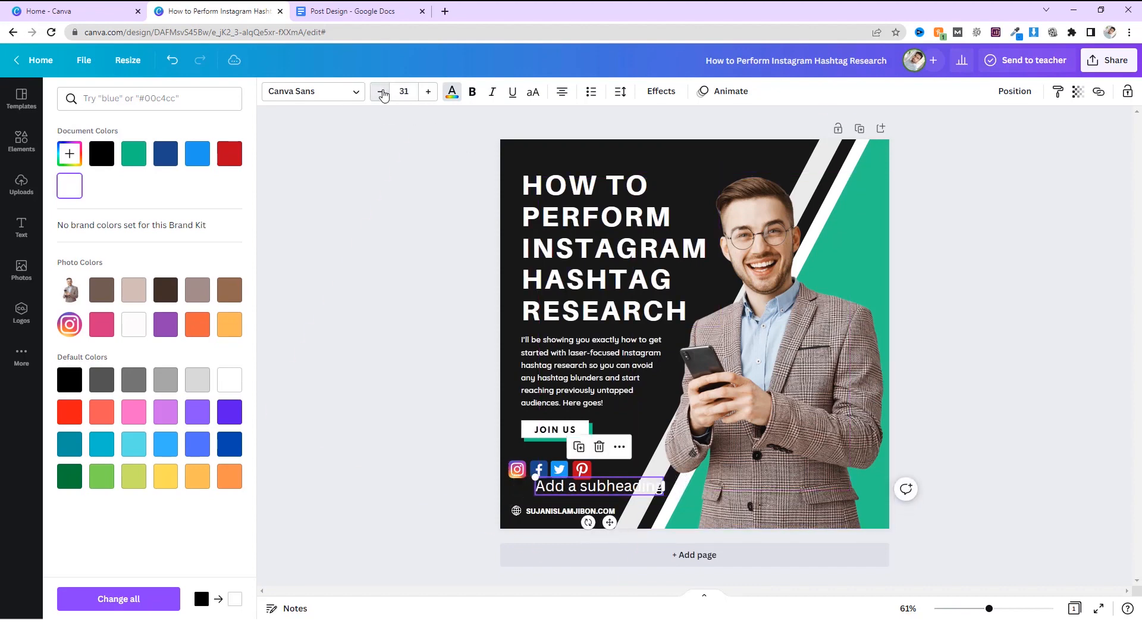
{"action": "left_click", "coordinate": [385, 94]}
{"action": "left_click", "coordinate": [385, 94]}
{"action": "left_click_drag", "start_coordinate": [619, 491], "coordinate": [590, 495]}
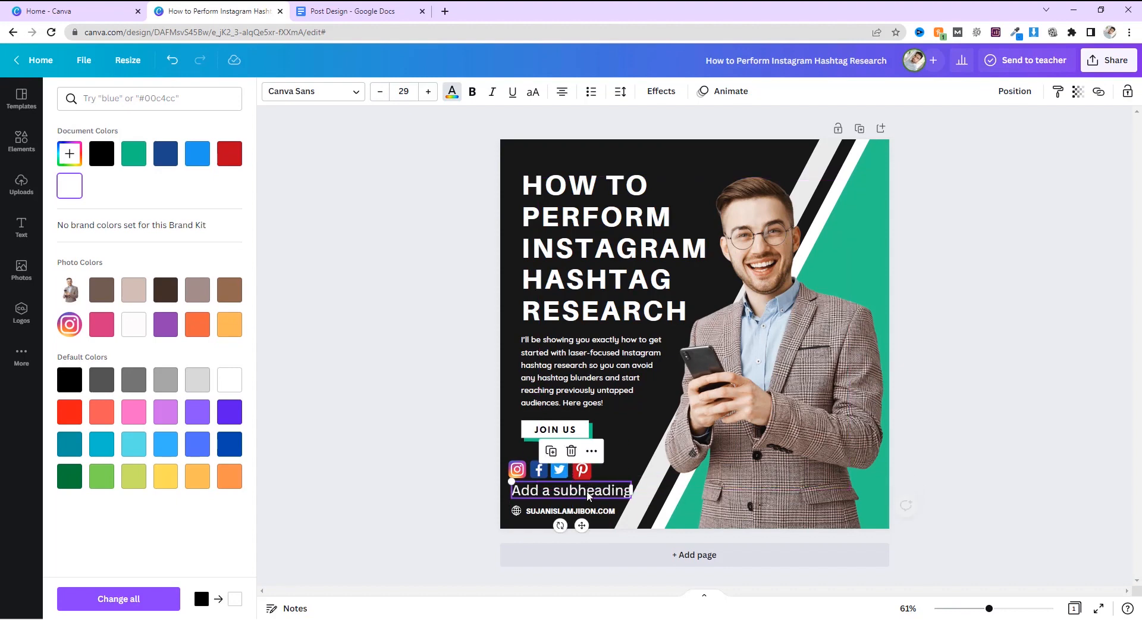
{"action": "double_click", "coordinate": [588, 490]}
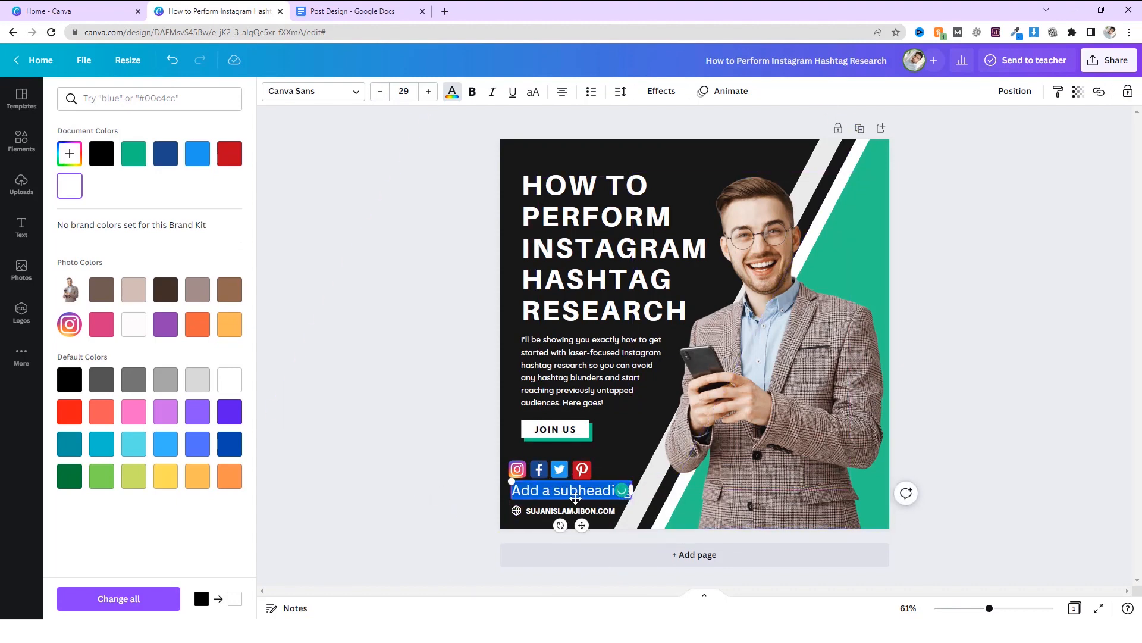
{"action": "type", "text": "@"}
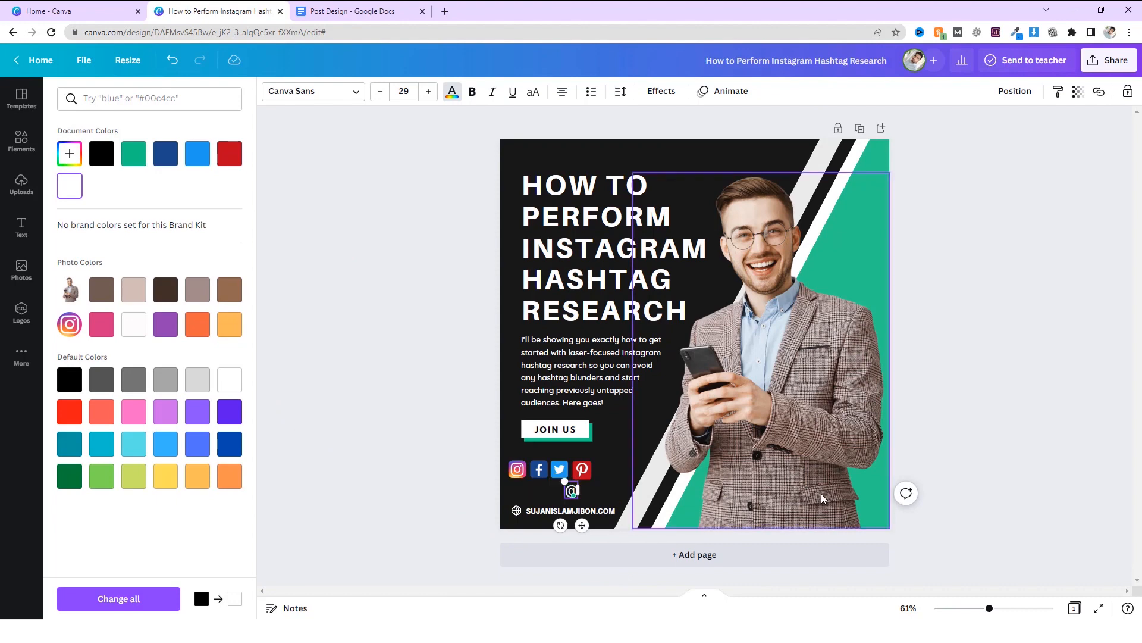
{"action": "type", "text": "sujanislam"}
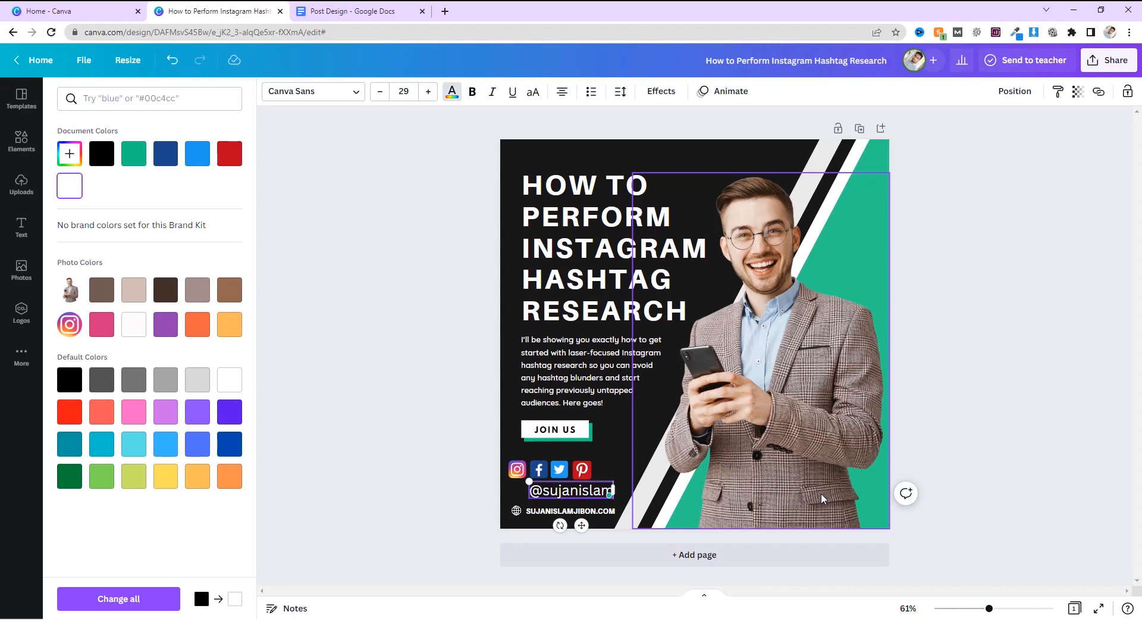
{"action": "type", "text": "jibon"}
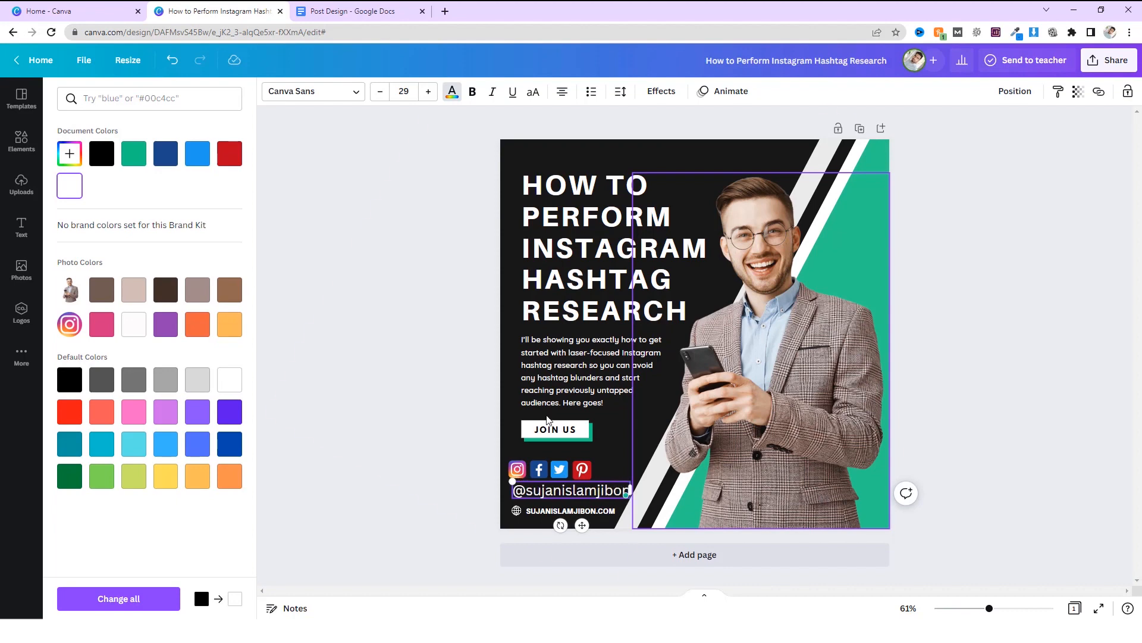
{"action": "left_click", "coordinate": [21, 226]}
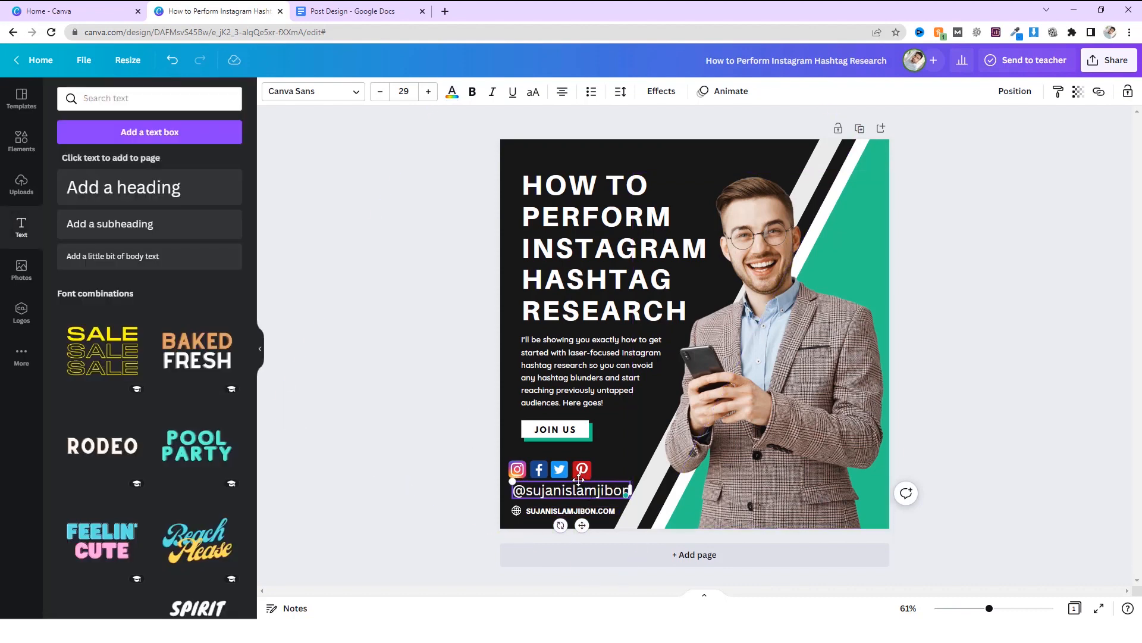
Respace the Pinterest, Instagram, Facebook and Twitter icons evenly in one row.
{"action": "left_click", "coordinate": [397, 468]}
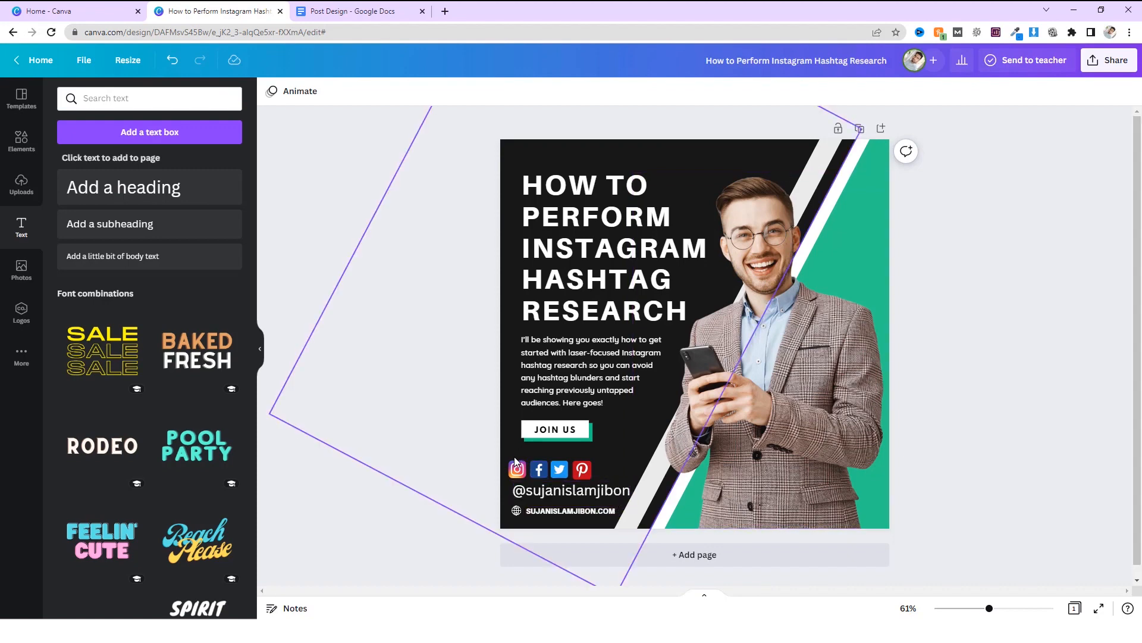
{"action": "left_click", "coordinate": [581, 469]}
{"action": "left_click_drag", "start_coordinate": [581, 469], "coordinate": [530, 470]}
{"action": "left_click_drag", "start_coordinate": [559, 471], "coordinate": [526, 500]}
{"action": "left_click", "coordinate": [458, 483]}
Reduce the handle text to size 27 and shift it slightly left.
{"action": "left_click", "coordinate": [525, 491]}
{"action": "left_click", "coordinate": [380, 92]}
{"action": "left_click", "coordinate": [380, 92]}
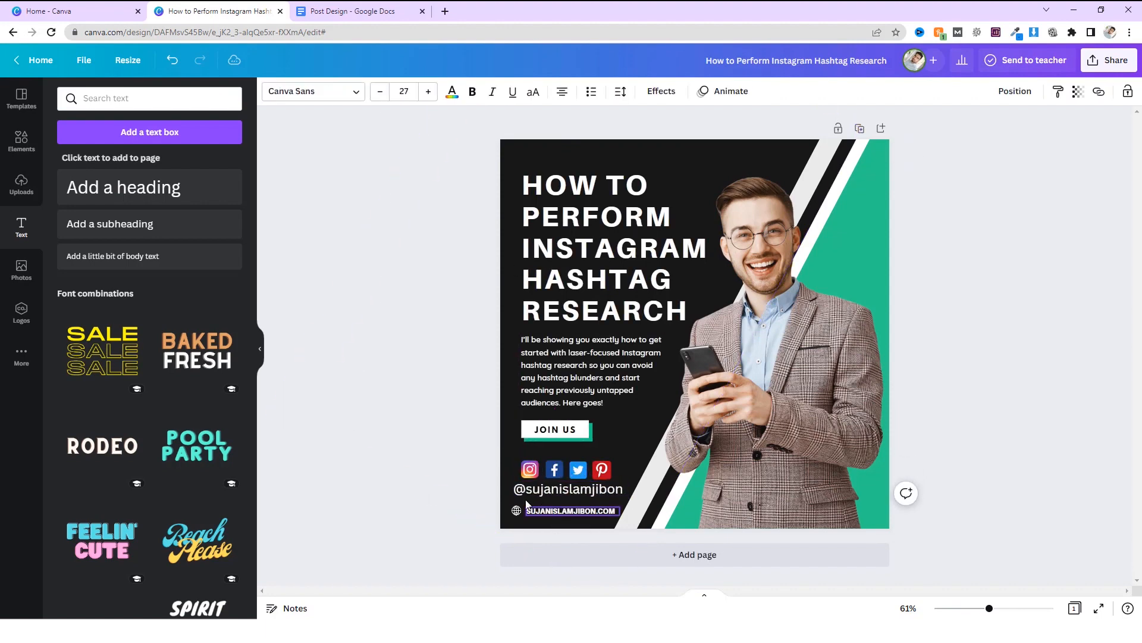
{"action": "left_click", "coordinate": [380, 502]}
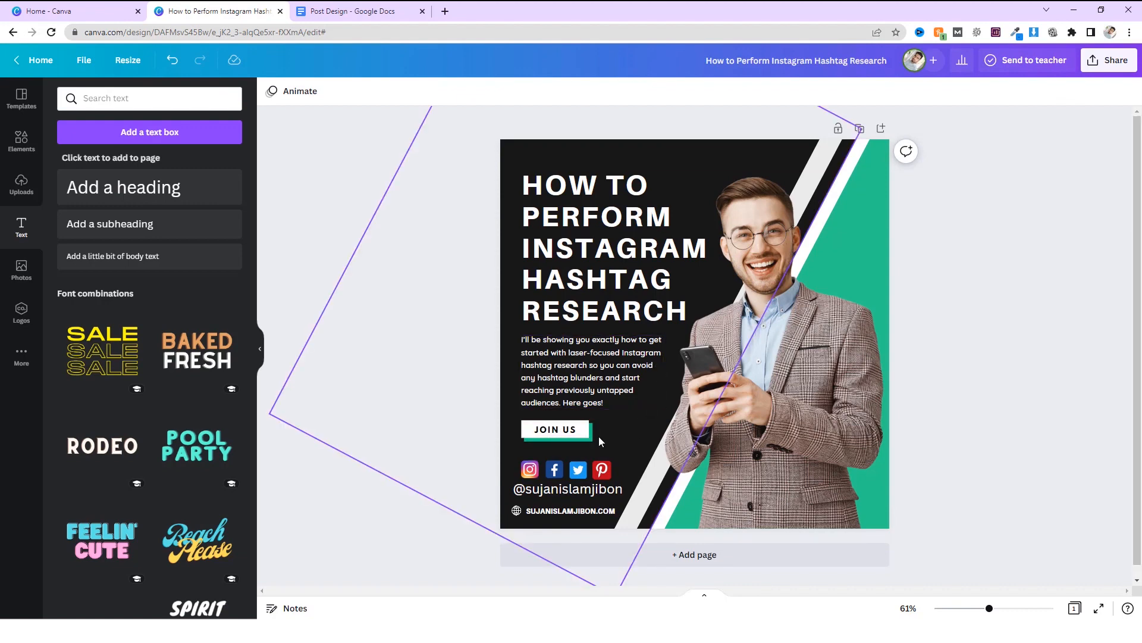
{"action": "left_click", "coordinate": [21, 141]}
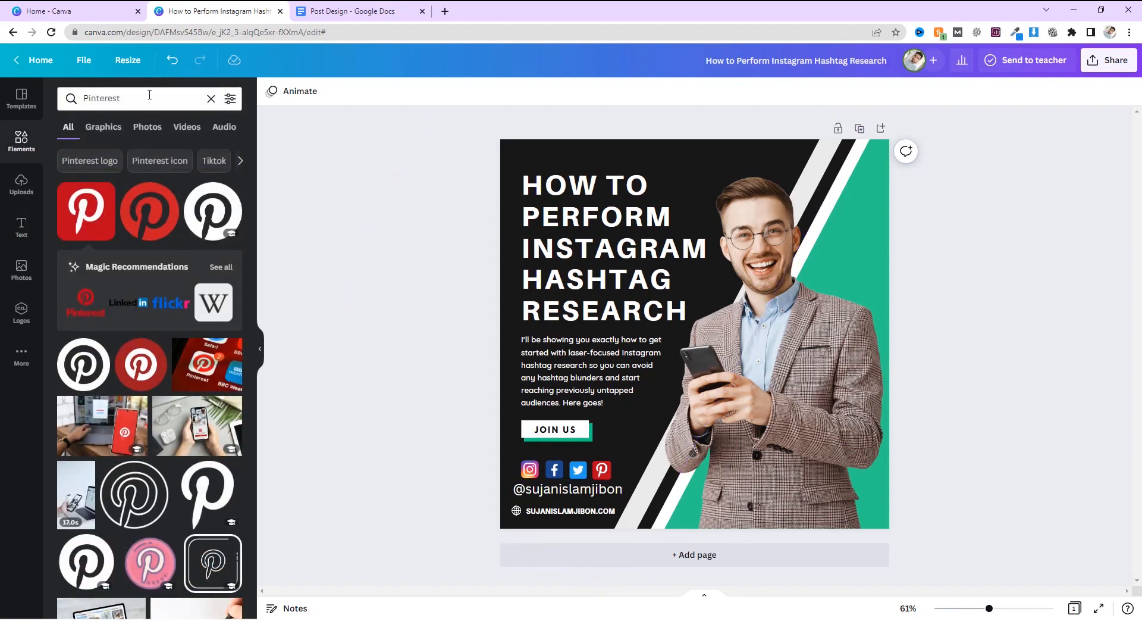
Add a chevron shape from Lines and shapes and move it near the social icons.
{"action": "left_click", "coordinate": [212, 100]}
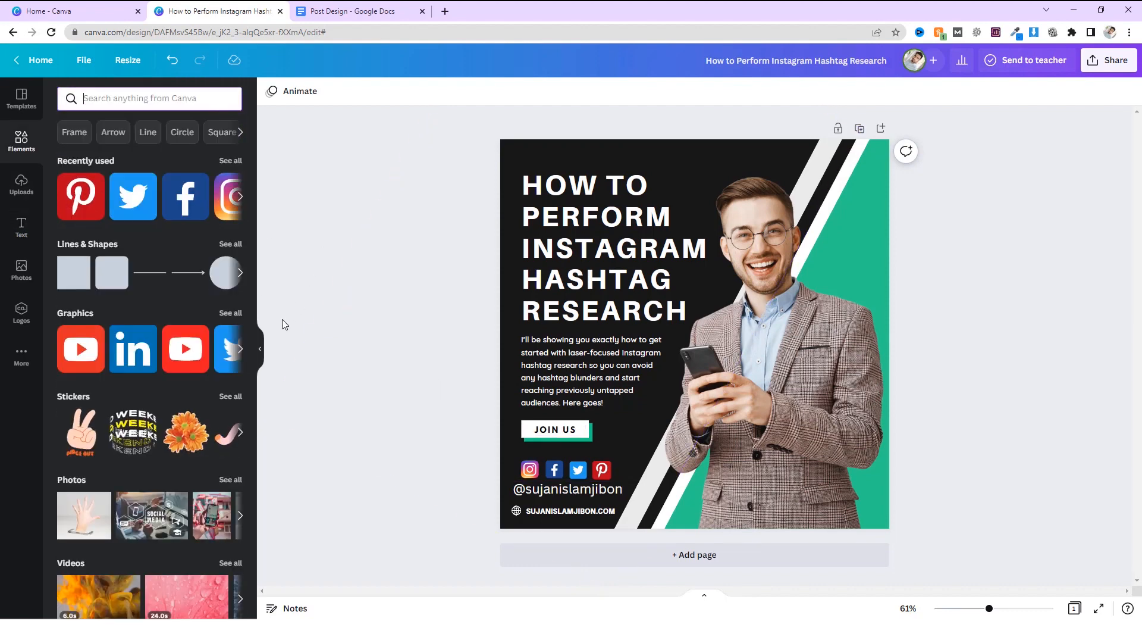
{"action": "left_click", "coordinate": [230, 243]}
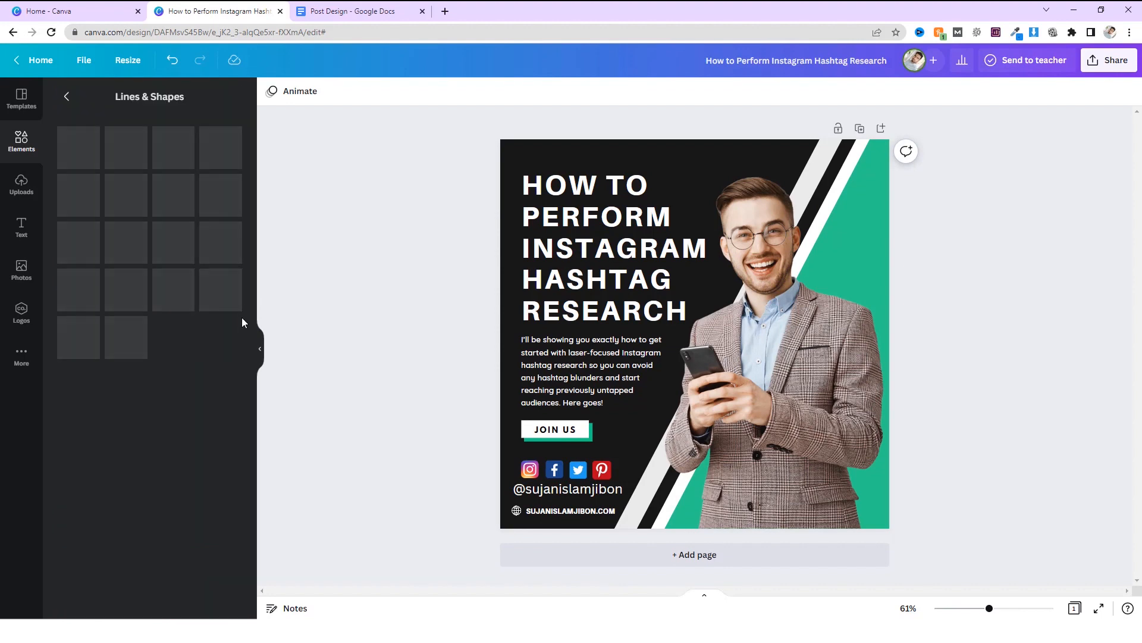
{"action": "scroll", "coordinate": [191, 505], "scroll_direction": "down", "scroll_amount": 3}
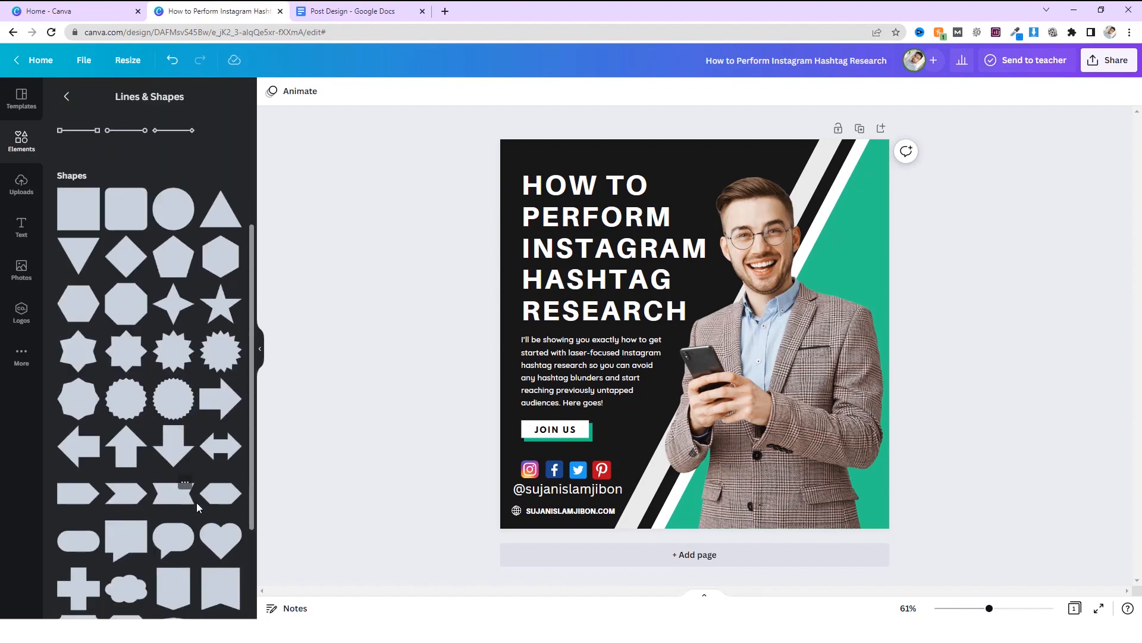
{"action": "scroll", "coordinate": [232, 430], "scroll_direction": "down", "scroll_amount": 1}
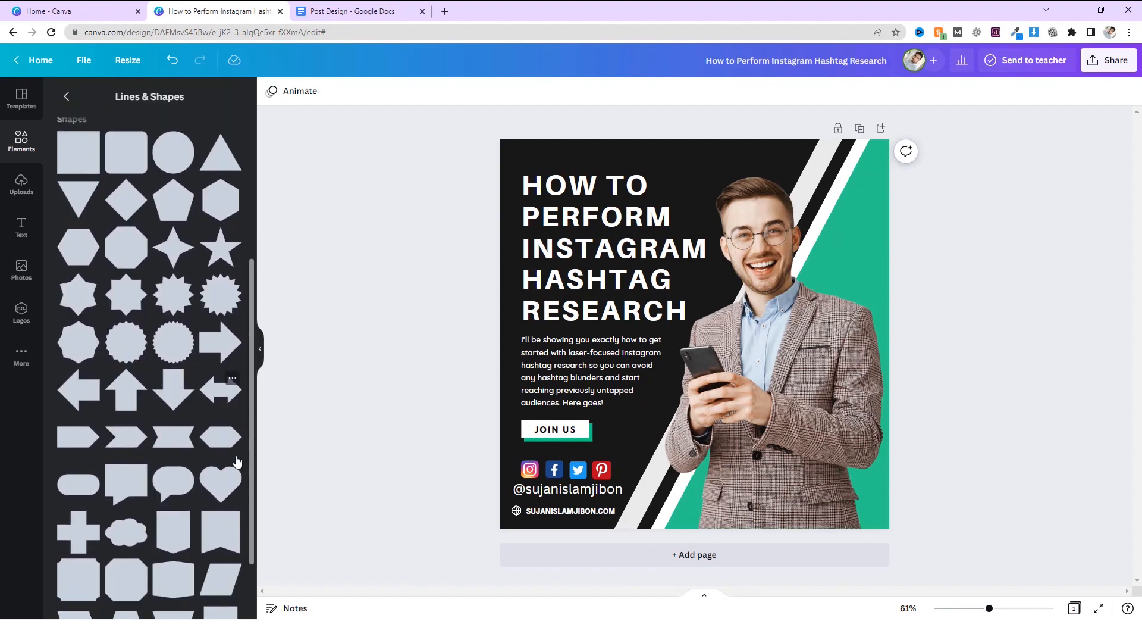
{"action": "left_click", "coordinate": [138, 442]}
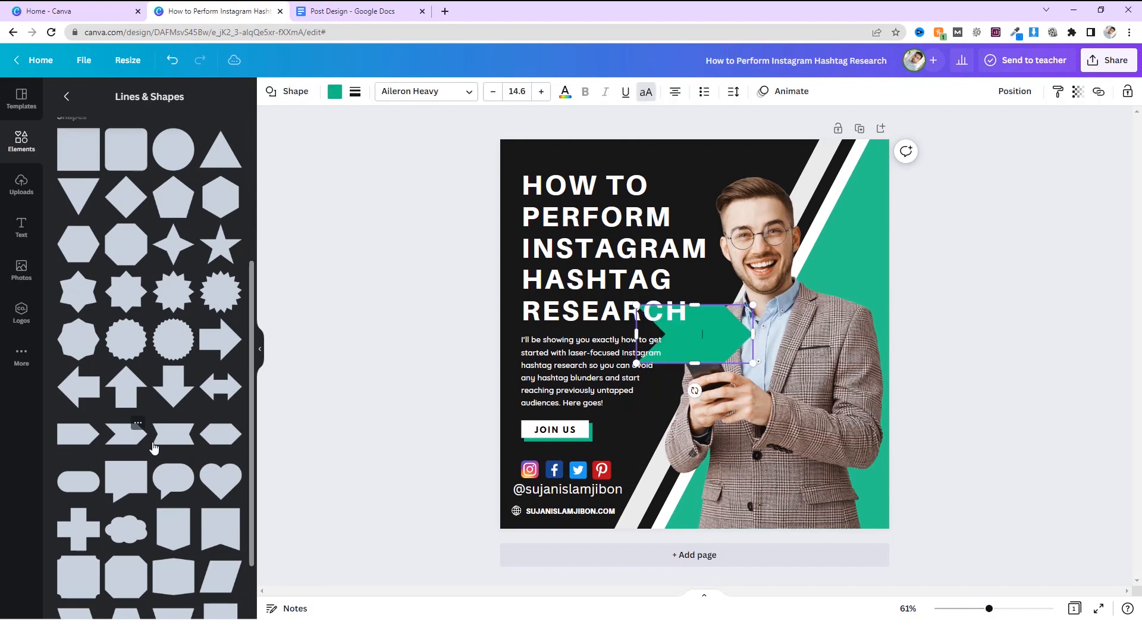
{"action": "left_click_drag", "start_coordinate": [723, 345], "coordinate": [739, 463]}
{"action": "left_click", "coordinate": [583, 435]}
Delete the JOIN US text and its white button shape.
{"action": "key", "text": "Delete"}
{"action": "left_click", "coordinate": [585, 434]}
{"action": "key", "text": "Delete"}
{"action": "left_click", "coordinate": [586, 439]}
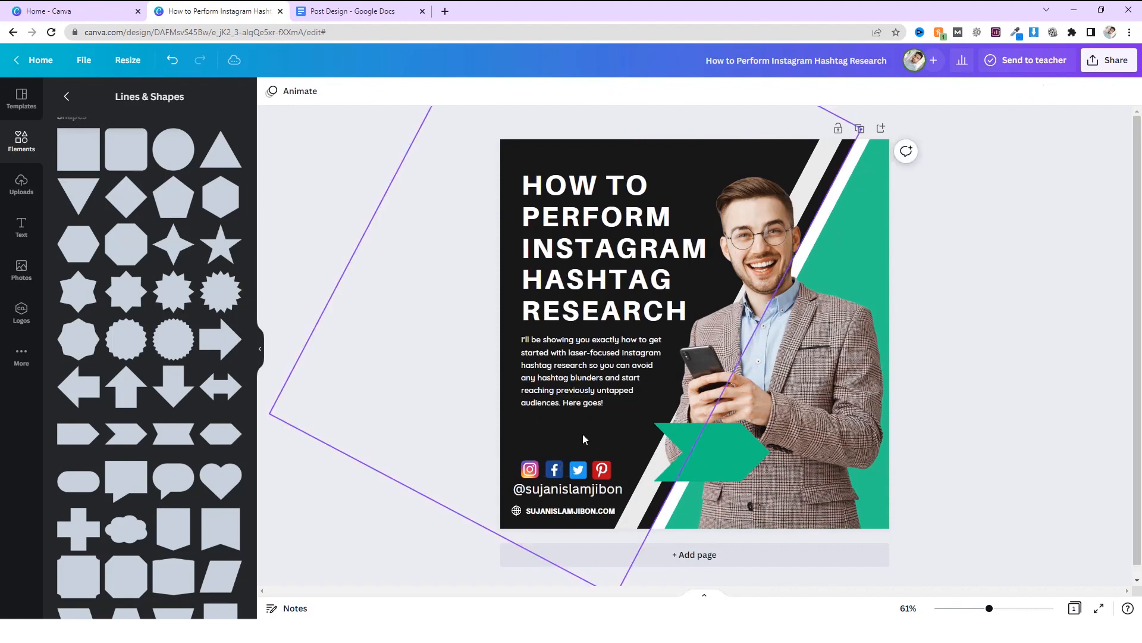
Resize the green chevron and place it just above the social icons.
{"action": "left_click_drag", "start_coordinate": [737, 459], "coordinate": [589, 436]}
{"action": "left_click", "coordinate": [472, 460]}
{"action": "left_click", "coordinate": [583, 434]}
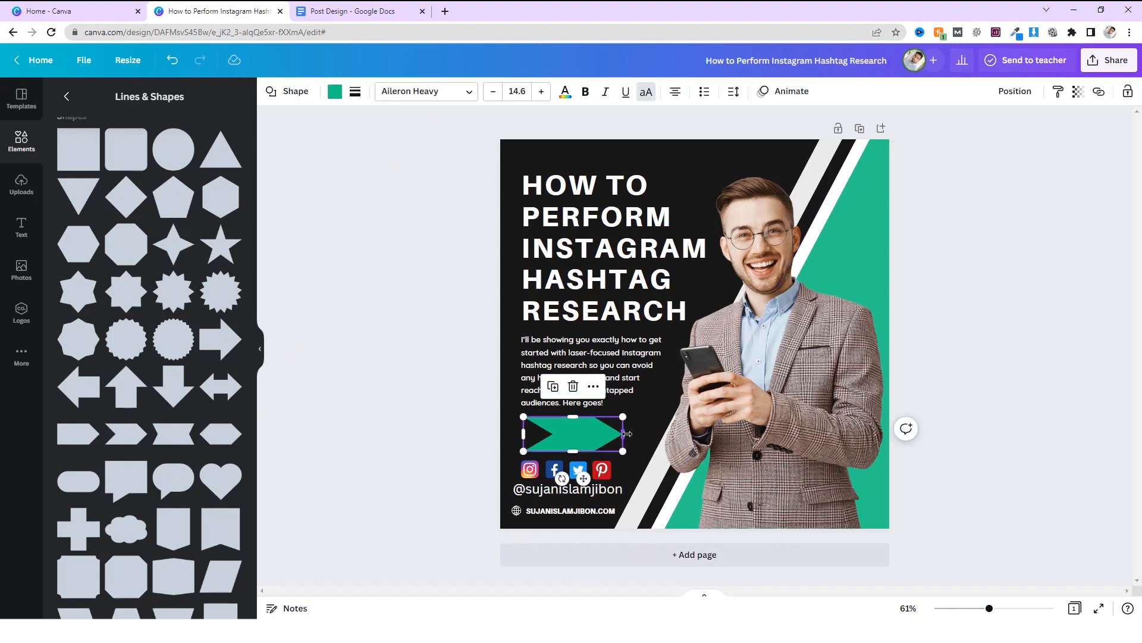
{"action": "left_click", "coordinate": [418, 410]}
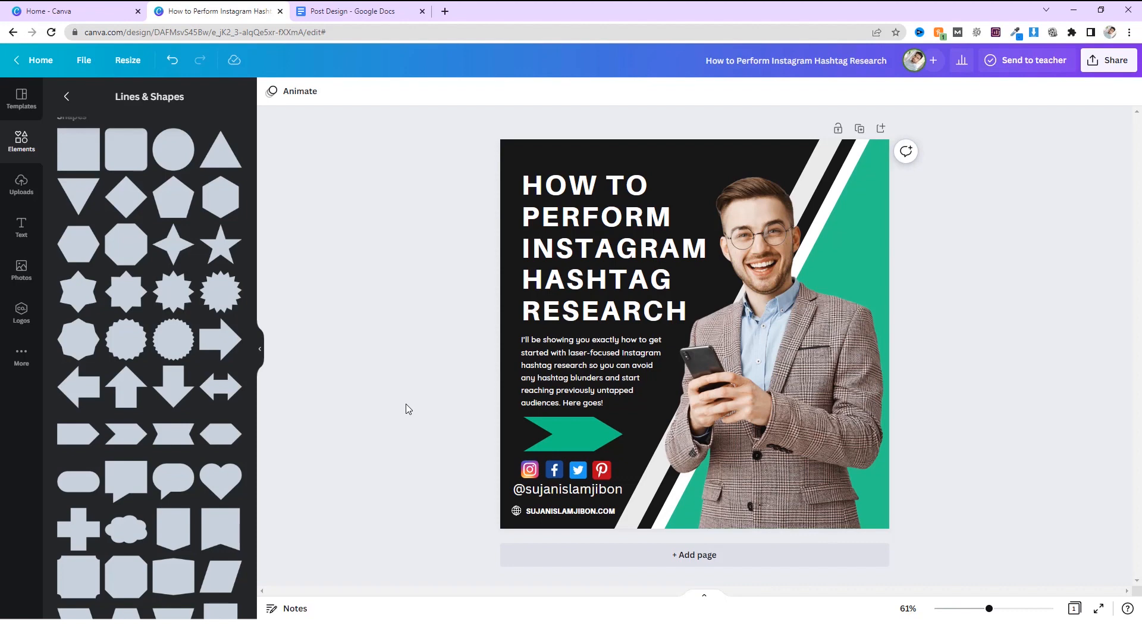
{"action": "left_click", "coordinate": [755, 356]}
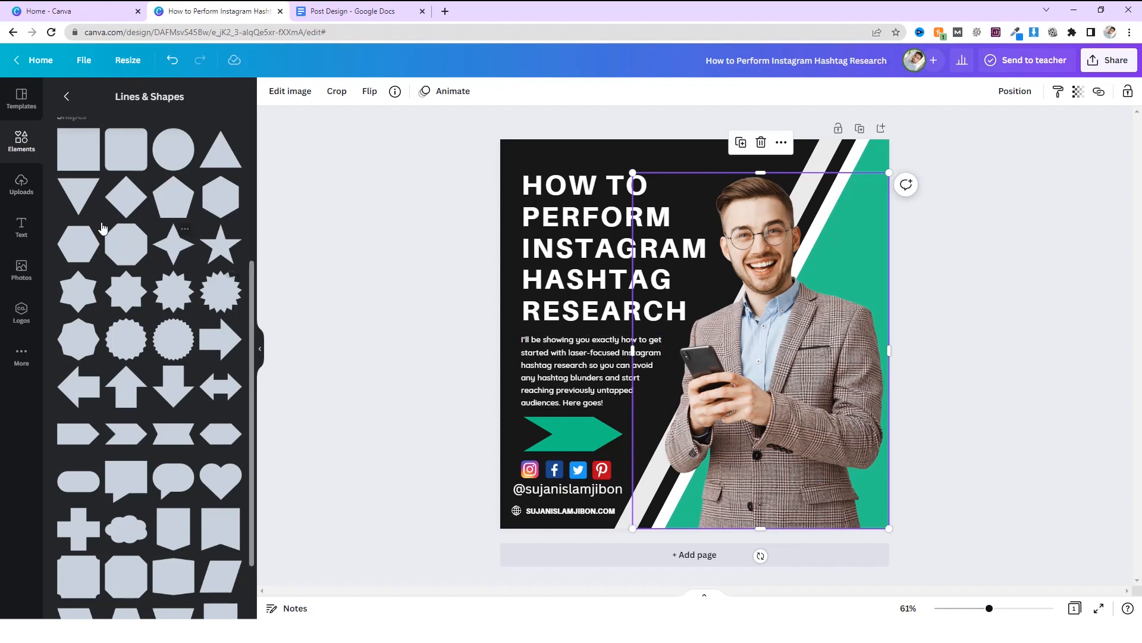
Upload the 3E1A9898 photo from Desktop, place it lower right and narrow it to 451 × 540.
{"action": "left_click", "coordinate": [22, 188]}
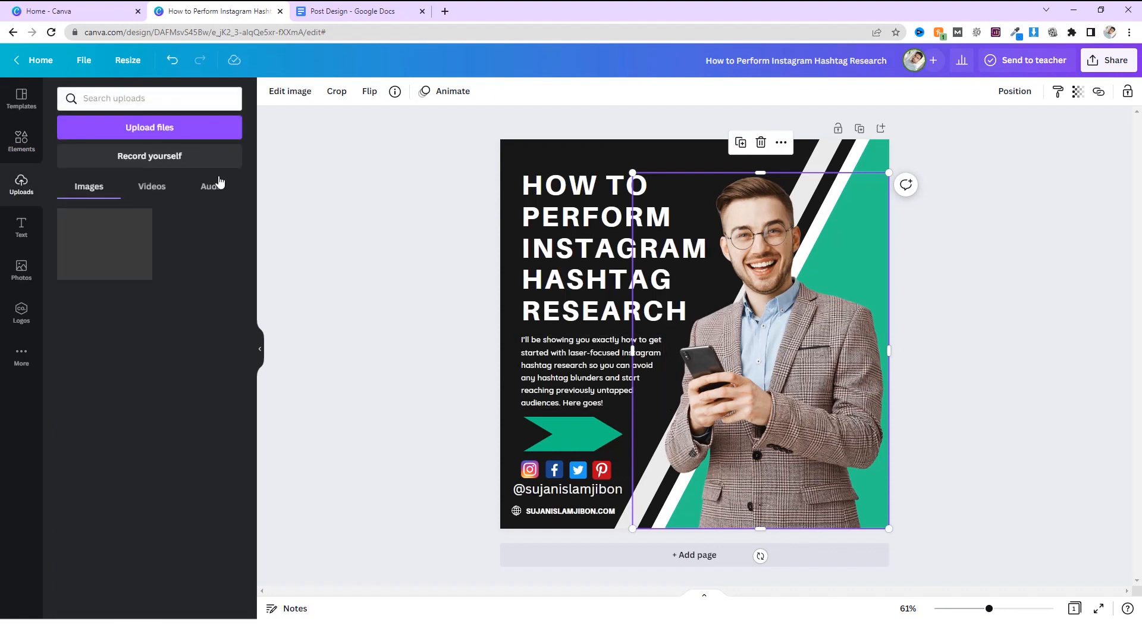
{"action": "left_click", "coordinate": [154, 128]}
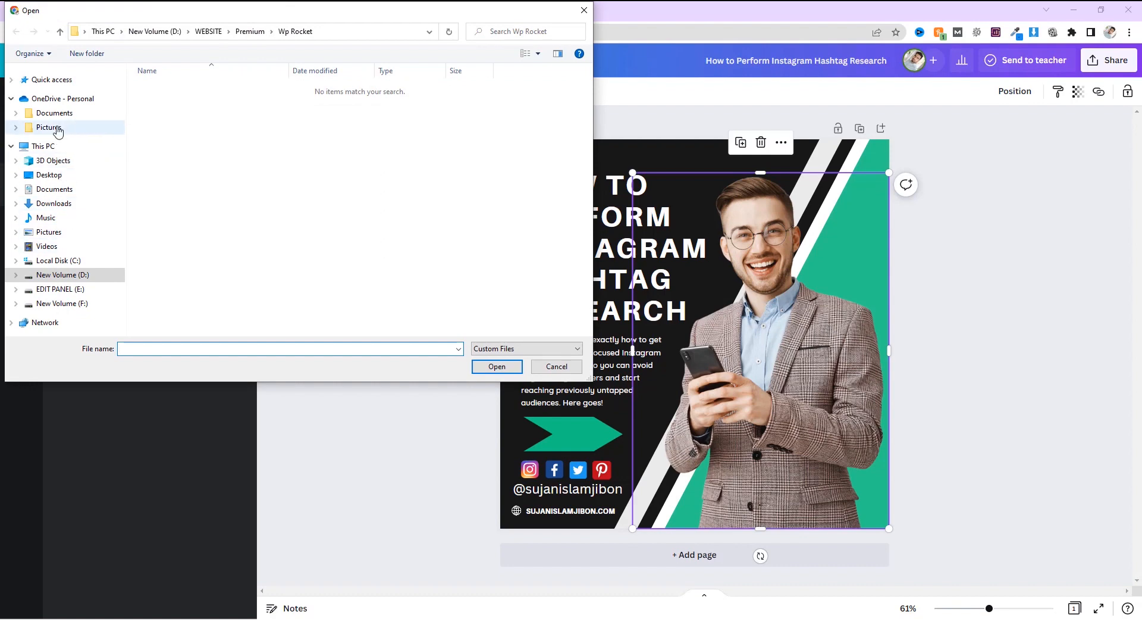
{"action": "left_click", "coordinate": [49, 175]}
{"action": "double_click", "coordinate": [231, 105]}
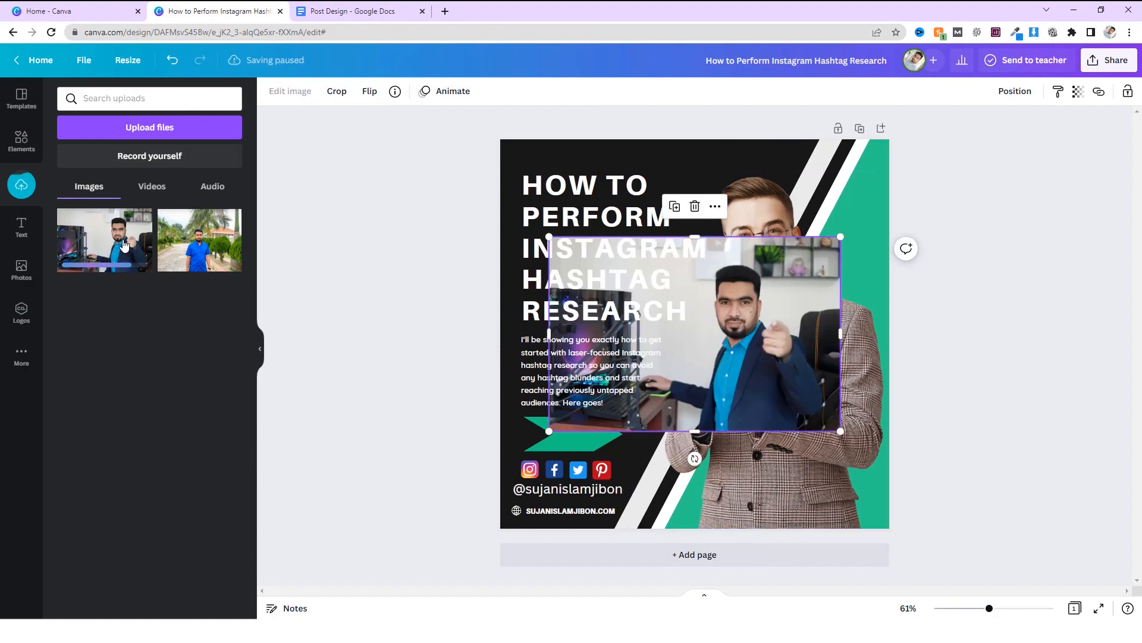
{"action": "left_click_drag", "start_coordinate": [740, 372], "coordinate": [757, 418]}
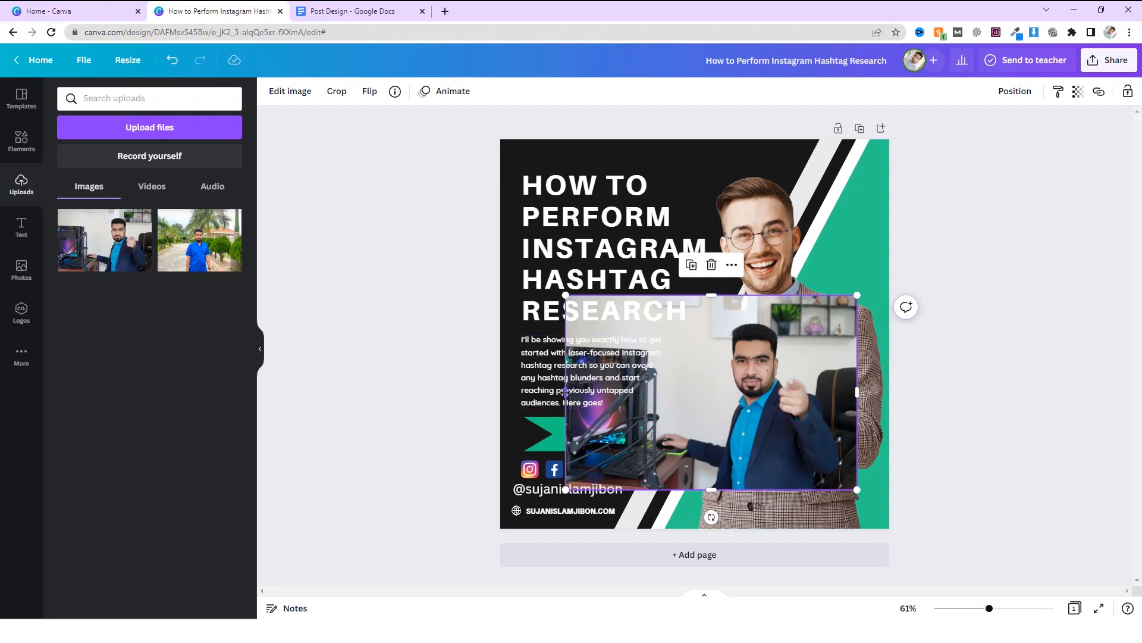
{"action": "left_click_drag", "start_coordinate": [565, 392], "coordinate": [696, 397]}
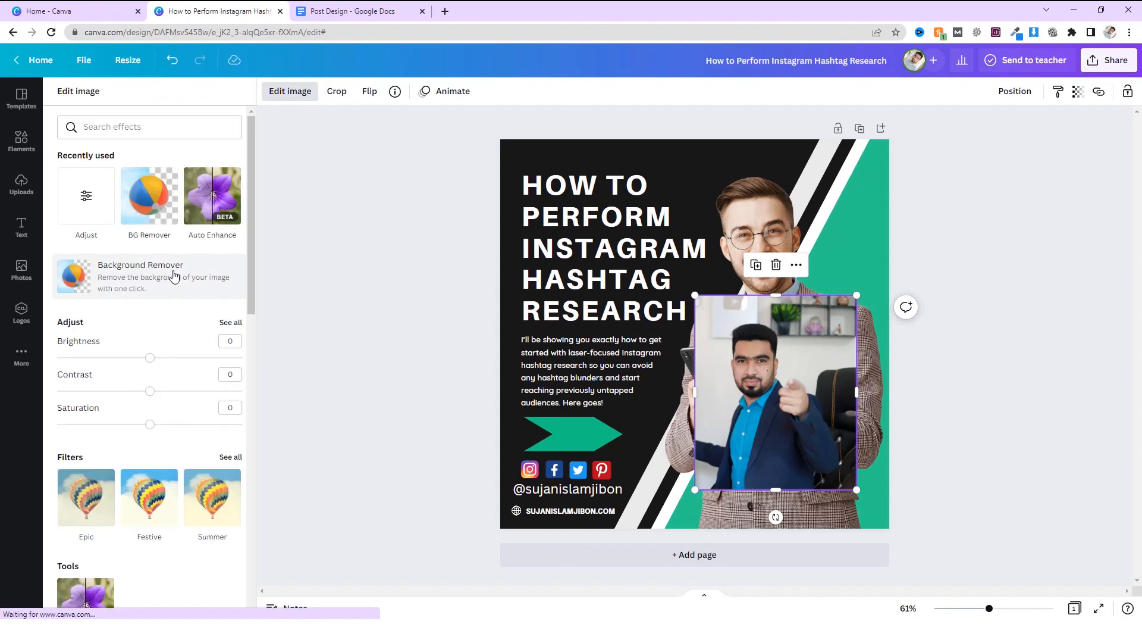
Remove the uploaded photo's background and move the cut-out lower and left.
{"action": "left_click", "coordinate": [123, 286]}
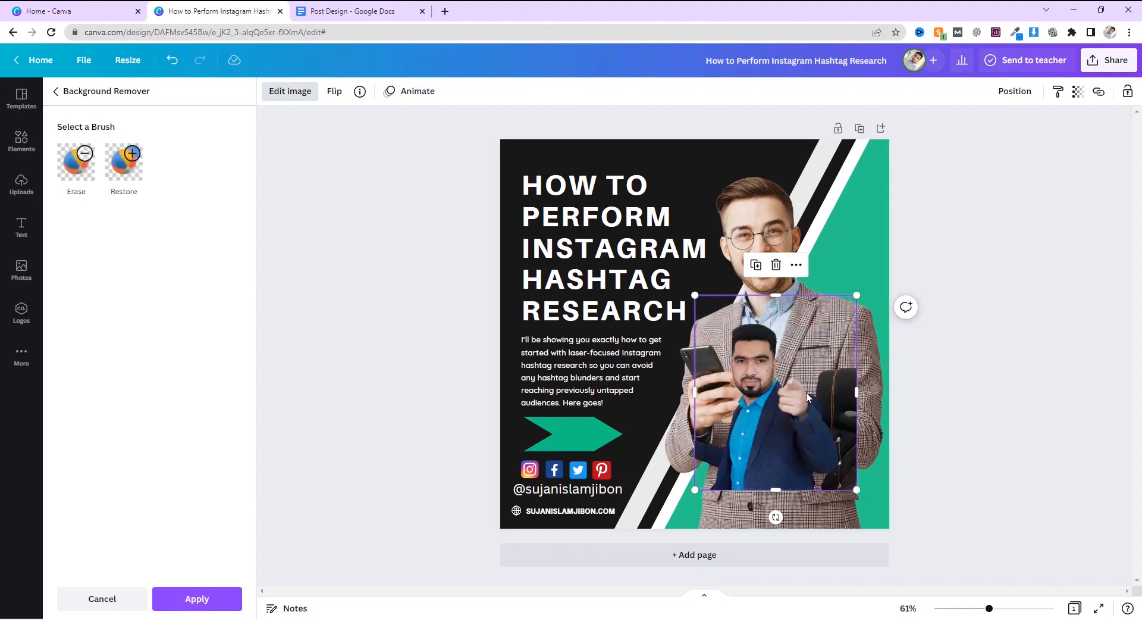
{"action": "left_click_drag", "start_coordinate": [801, 418], "coordinate": [748, 424]}
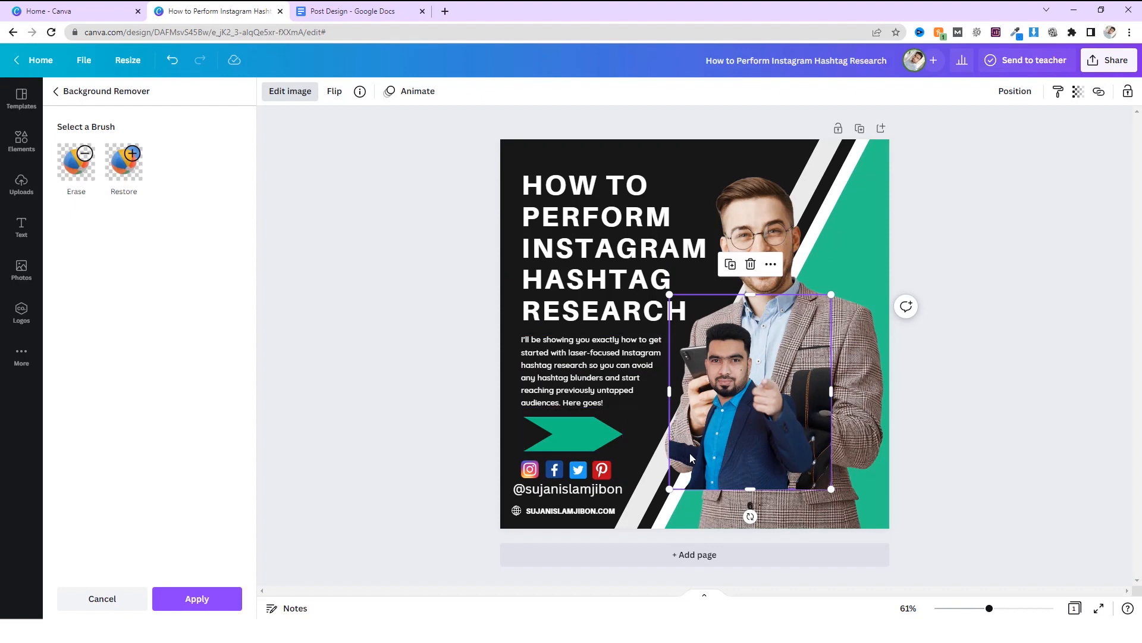
{"action": "mouse_move", "coordinate": [702, 451]}
{"action": "left_mouse_down"}
{"action": "mouse_move", "coordinate": [723, 470]}
{"action": "mouse_move", "coordinate": [660, 450]}
{"action": "mouse_move", "coordinate": [721, 485]}
{"action": "mouse_move", "coordinate": [696, 479]}
{"action": "mouse_move", "coordinate": [705, 465]}
{"action": "left_mouse_up"}
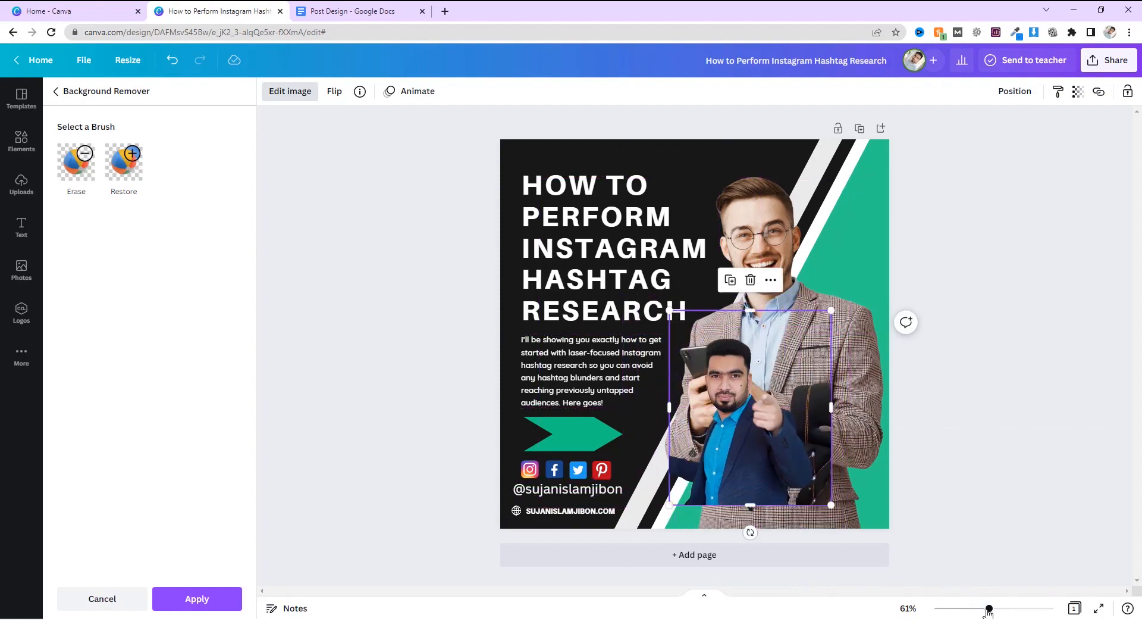
{"action": "left_click_drag", "start_coordinate": [989, 609], "coordinate": [1022, 608]}
{"action": "scroll", "coordinate": [887, 473], "scroll_direction": "down", "scroll_amount": 5}
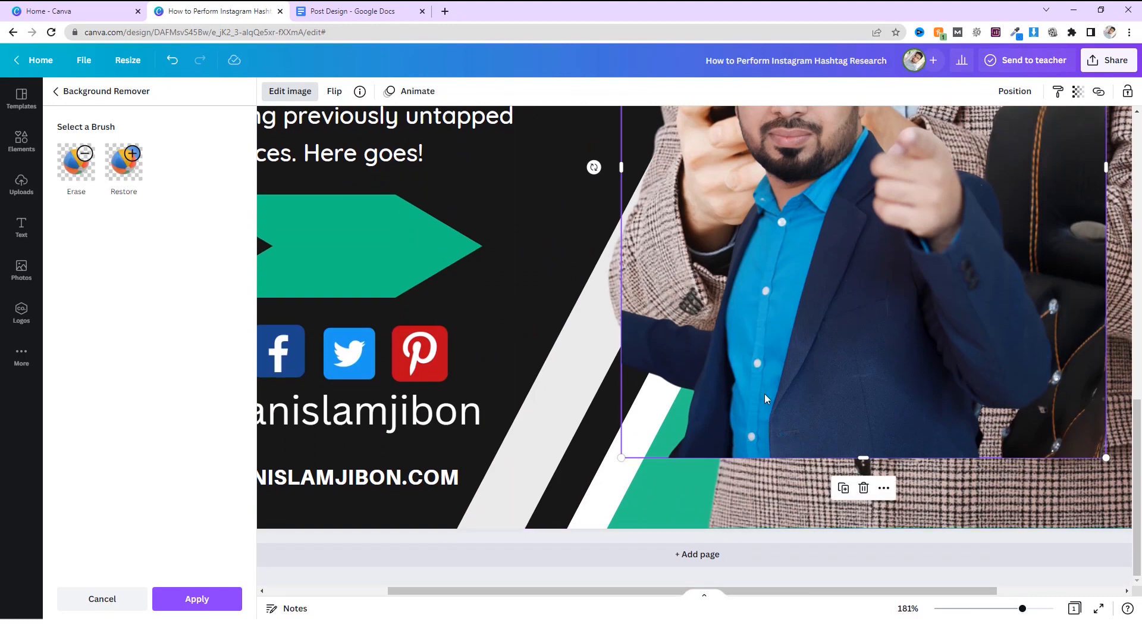
Erase the leftover desk and monitor scenery beside the man's arm and keep the changes.
{"action": "left_click", "coordinate": [79, 176]}
{"action": "scroll", "coordinate": [780, 387], "scroll_direction": "up", "scroll_amount": 3}
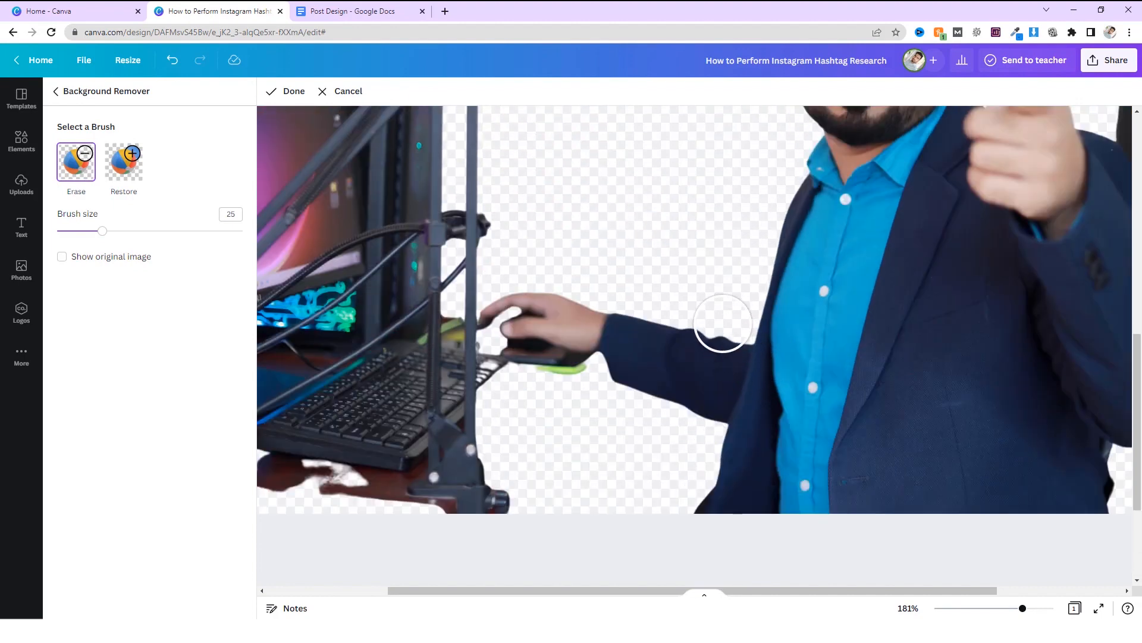
{"action": "mouse_move", "coordinate": [723, 323]}
{"action": "left_mouse_down"}
{"action": "mouse_move", "coordinate": [698, 411]}
{"action": "mouse_move", "coordinate": [724, 336]}
{"action": "mouse_move", "coordinate": [703, 394]}
{"action": "mouse_move", "coordinate": [724, 337]}
{"action": "mouse_move", "coordinate": [689, 333]}
{"action": "mouse_move", "coordinate": [663, 388]}
{"action": "mouse_move", "coordinate": [631, 334]}
{"action": "mouse_move", "coordinate": [614, 352]}
{"action": "mouse_move", "coordinate": [591, 330]}
{"action": "mouse_move", "coordinate": [530, 353]}
{"action": "mouse_move", "coordinate": [514, 299]}
{"action": "mouse_move", "coordinate": [433, 345]}
{"action": "mouse_move", "coordinate": [484, 395]}
{"action": "mouse_move", "coordinate": [510, 449]}
{"action": "left_mouse_up"}
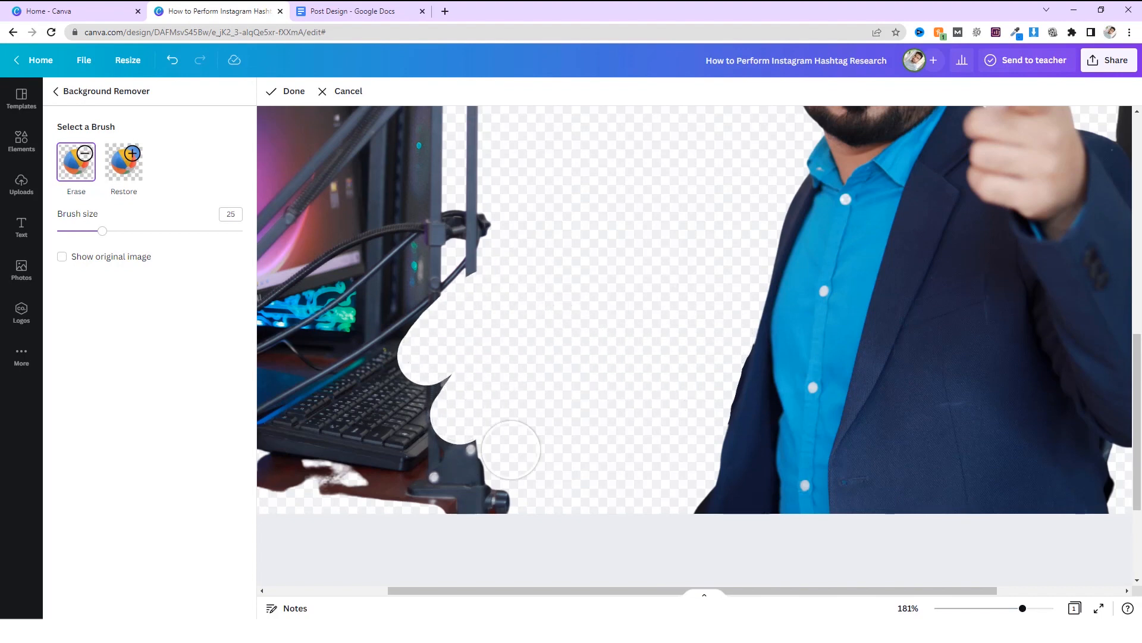
{"action": "left_click", "coordinate": [305, 93]}
{"action": "scroll", "coordinate": [770, 421], "scroll_direction": "down", "scroll_amount": 3}
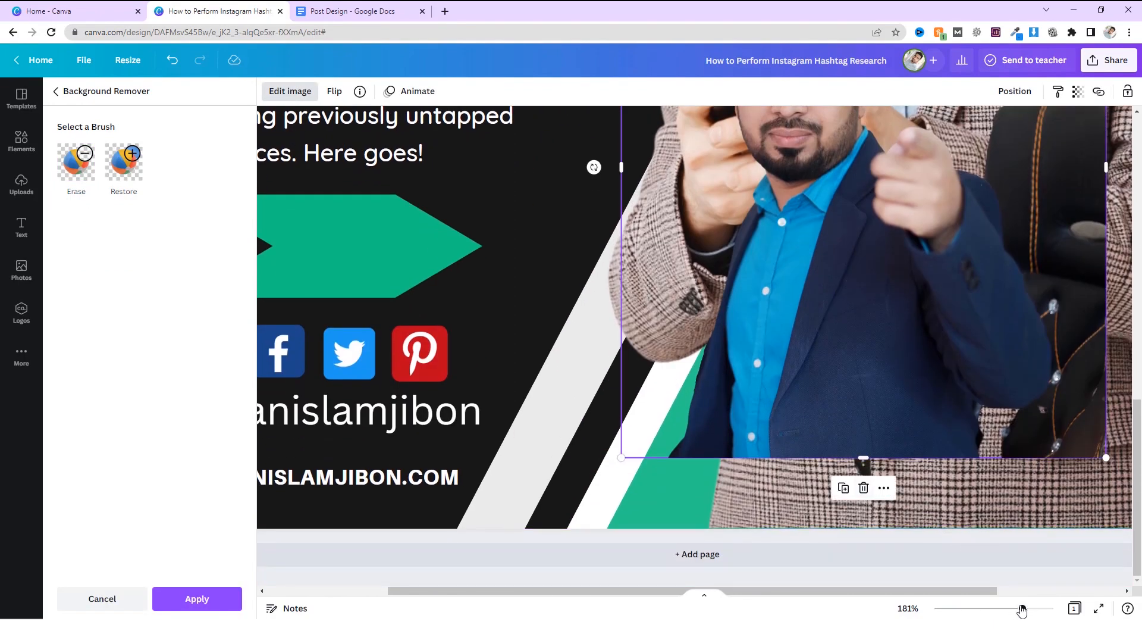
{"action": "left_click_drag", "start_coordinate": [1022, 609], "coordinate": [995, 609]}
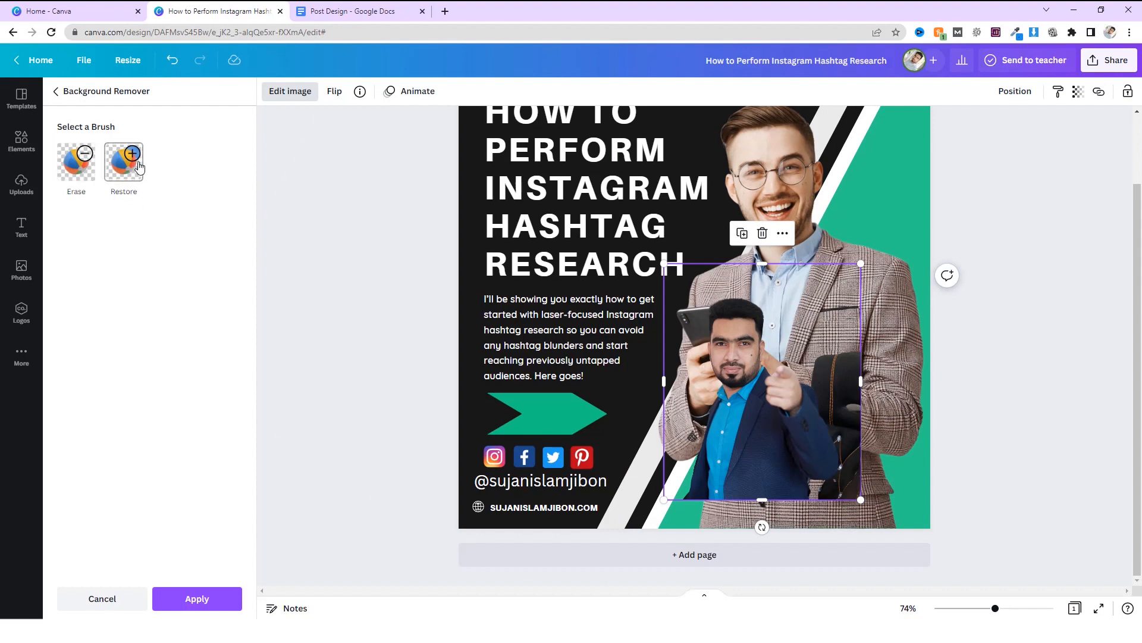
Delete the template's original stock model photo.
{"action": "left_click", "coordinate": [790, 180]}
{"action": "scroll", "coordinate": [794, 260], "scroll_direction": "up", "scroll_amount": 1}
{"action": "key", "text": "Delete"}
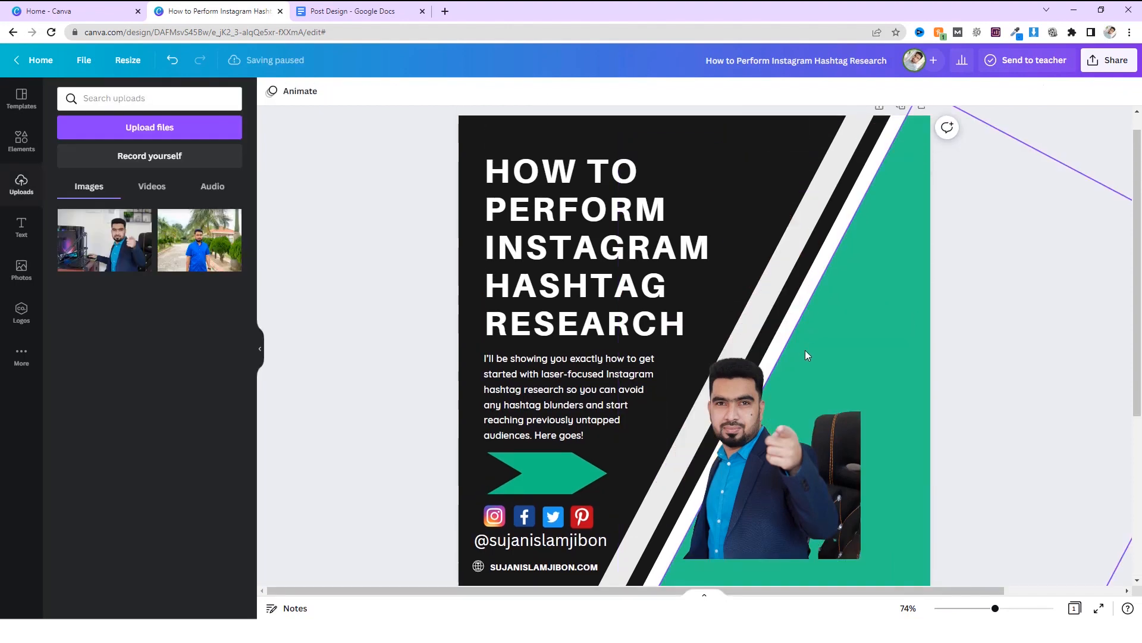
Enlarge the cut-out man's photo so it fills the right side of the cover.
{"action": "left_click", "coordinate": [763, 427]}
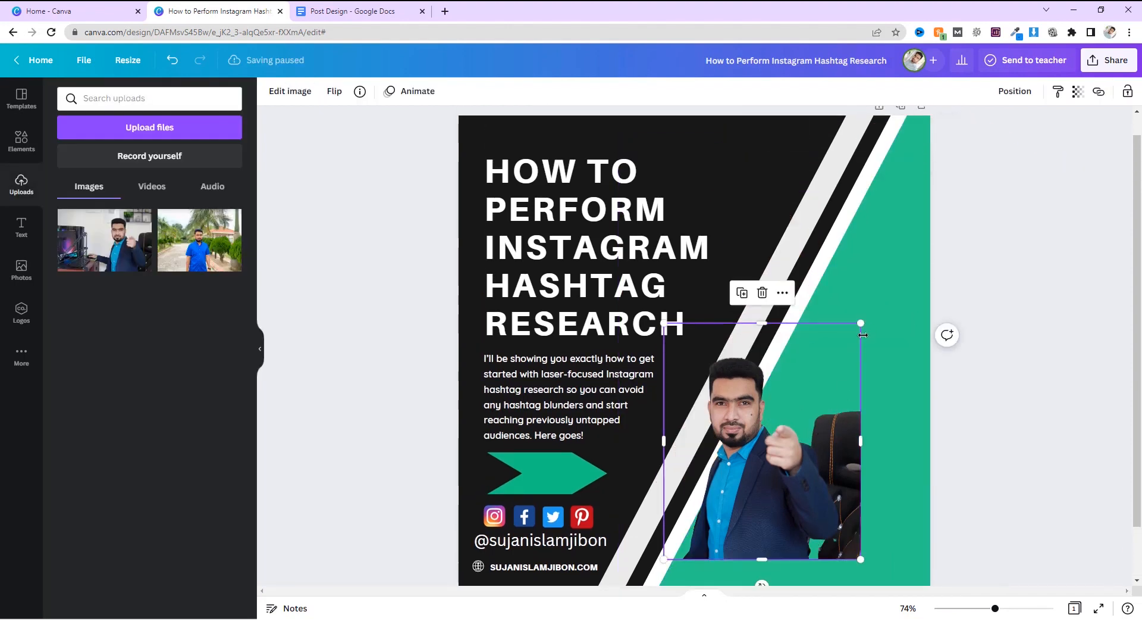
{"action": "left_click_drag", "start_coordinate": [862, 323], "coordinate": [1011, 143]}
{"action": "left_click_drag", "start_coordinate": [883, 405], "coordinate": [872, 433]}
{"action": "left_click_drag", "start_coordinate": [996, 169], "coordinate": [1064, 103]}
{"action": "left_click", "coordinate": [1015, 187]}
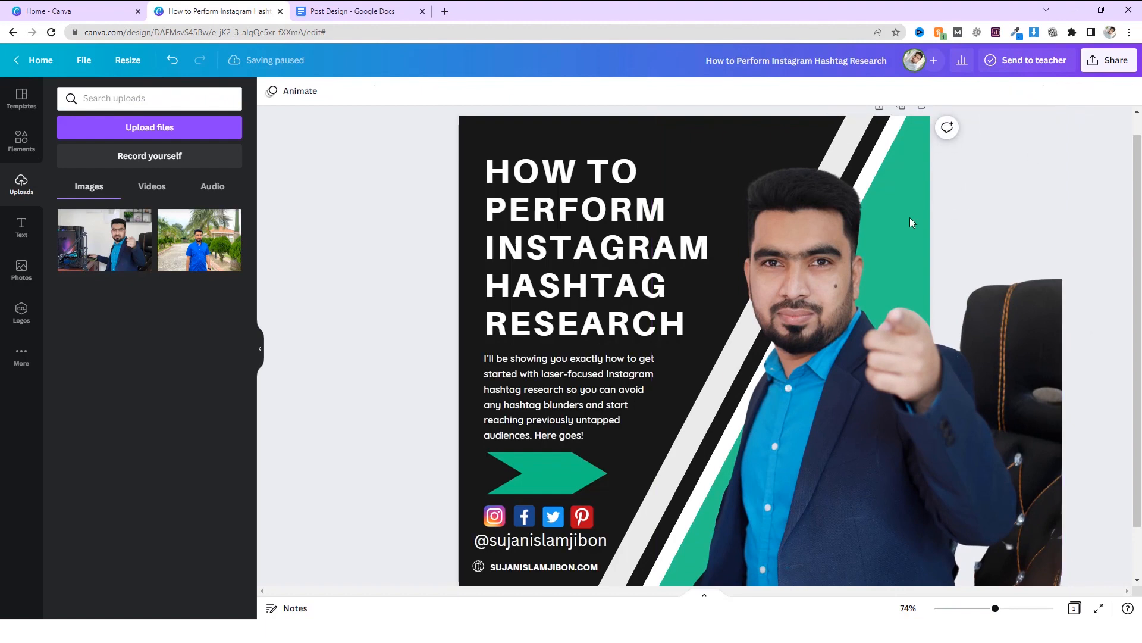
{"action": "left_click", "coordinate": [854, 244]}
{"action": "left_click", "coordinate": [852, 179]}
{"action": "left_click", "coordinate": [835, 263]}
{"action": "scroll", "coordinate": [833, 469], "scroll_direction": "down", "scroll_amount": 1}
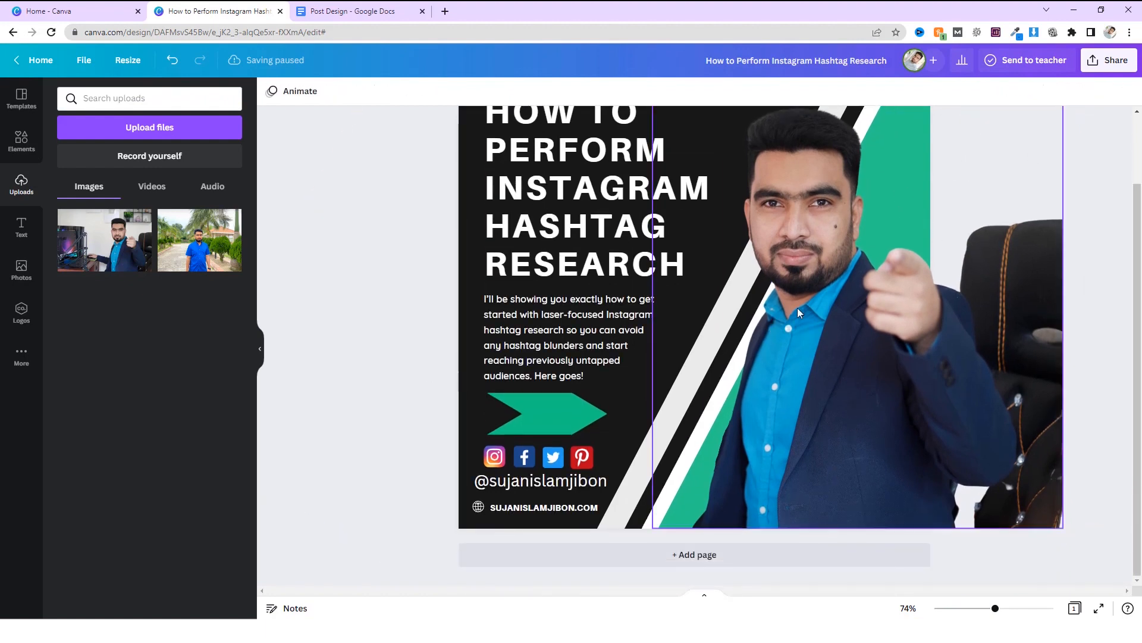
Set the cut-out photo's brightness to 22, contrast to 23 and highlights to -23.
{"action": "left_click", "coordinate": [303, 94]}
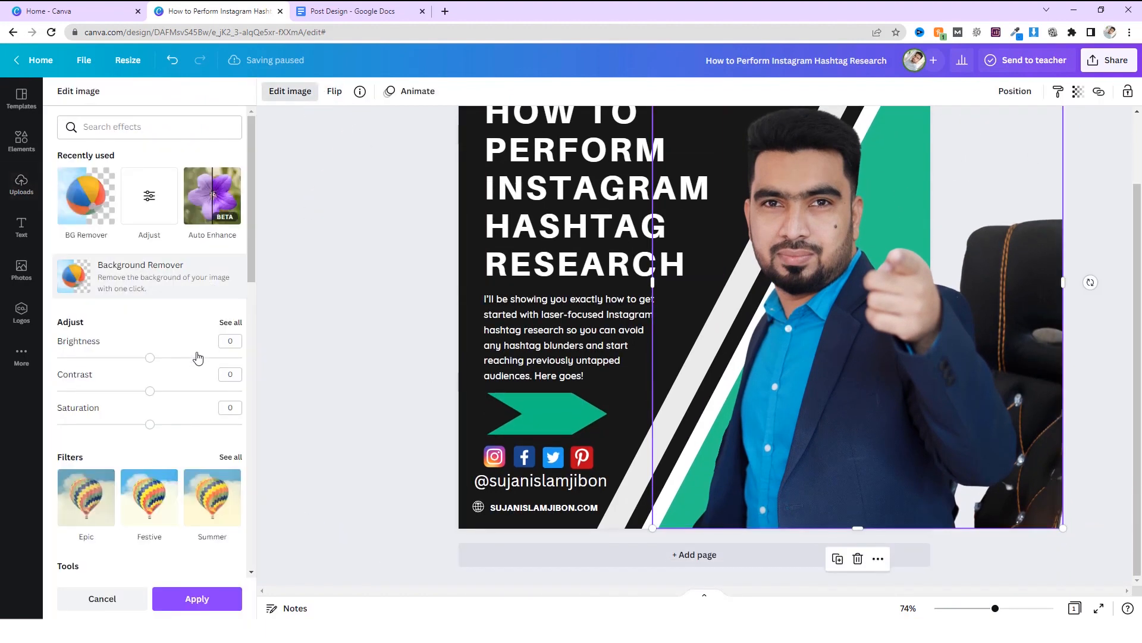
{"action": "mouse_move", "coordinate": [157, 363]}
{"action": "left_mouse_down"}
{"action": "mouse_move", "coordinate": [209, 361]}
{"action": "mouse_move", "coordinate": [171, 369]}
{"action": "left_mouse_up"}
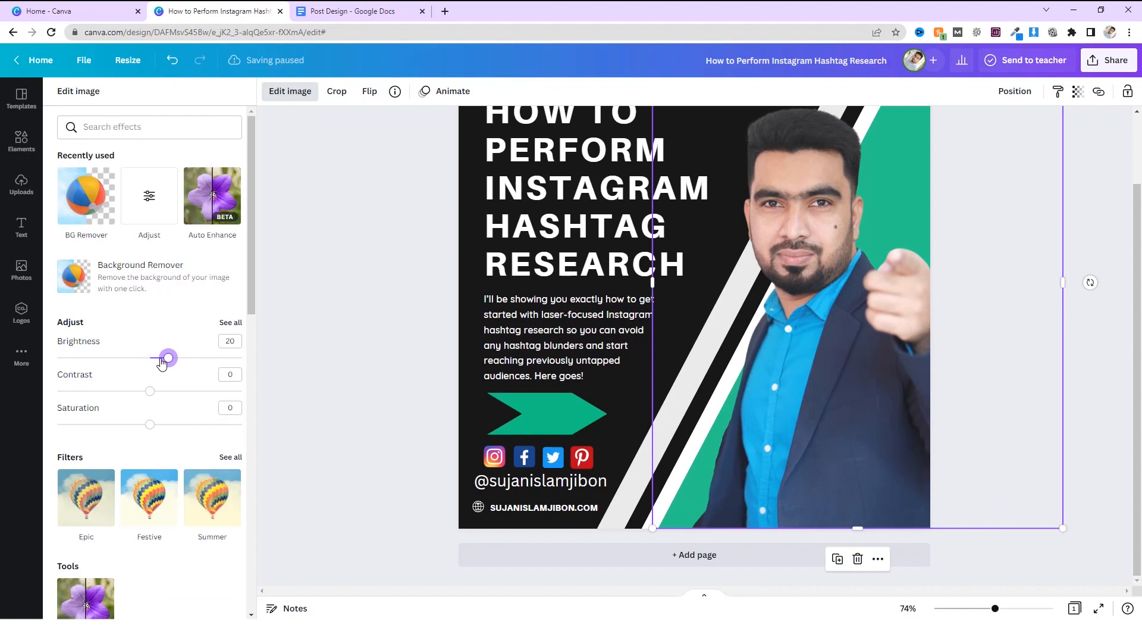
{"action": "left_click_drag", "start_coordinate": [162, 366], "coordinate": [160, 398]}
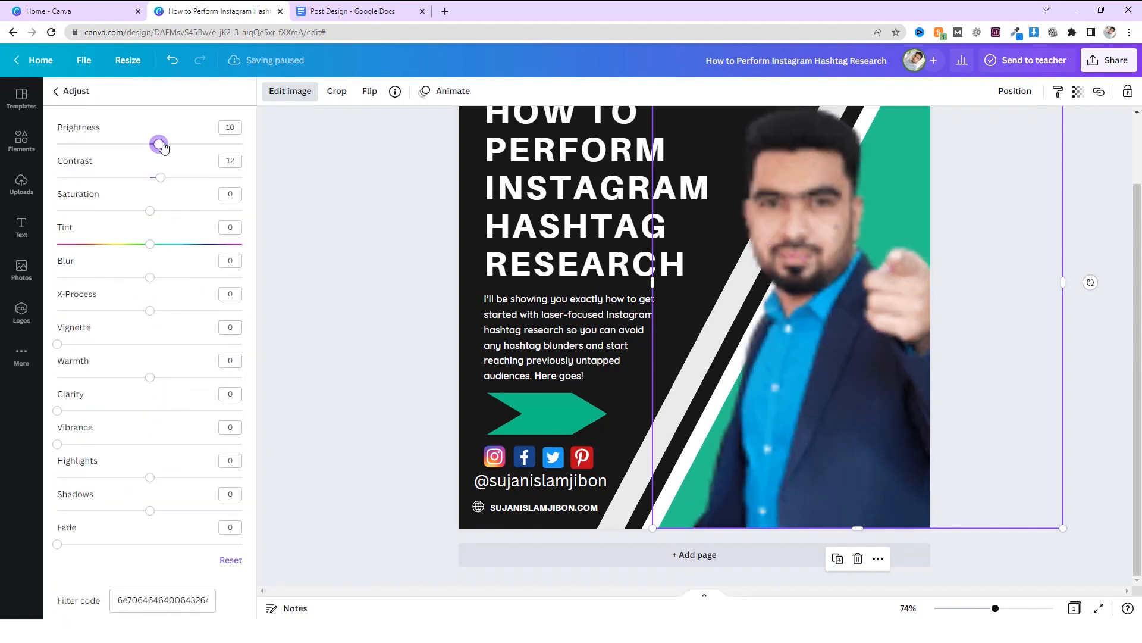
{"action": "left_click_drag", "start_coordinate": [158, 144], "coordinate": [175, 144]}
{"action": "left_click_drag", "start_coordinate": [160, 177], "coordinate": [170, 144]}
{"action": "left_click_drag", "start_coordinate": [151, 483], "coordinate": [128, 479]}
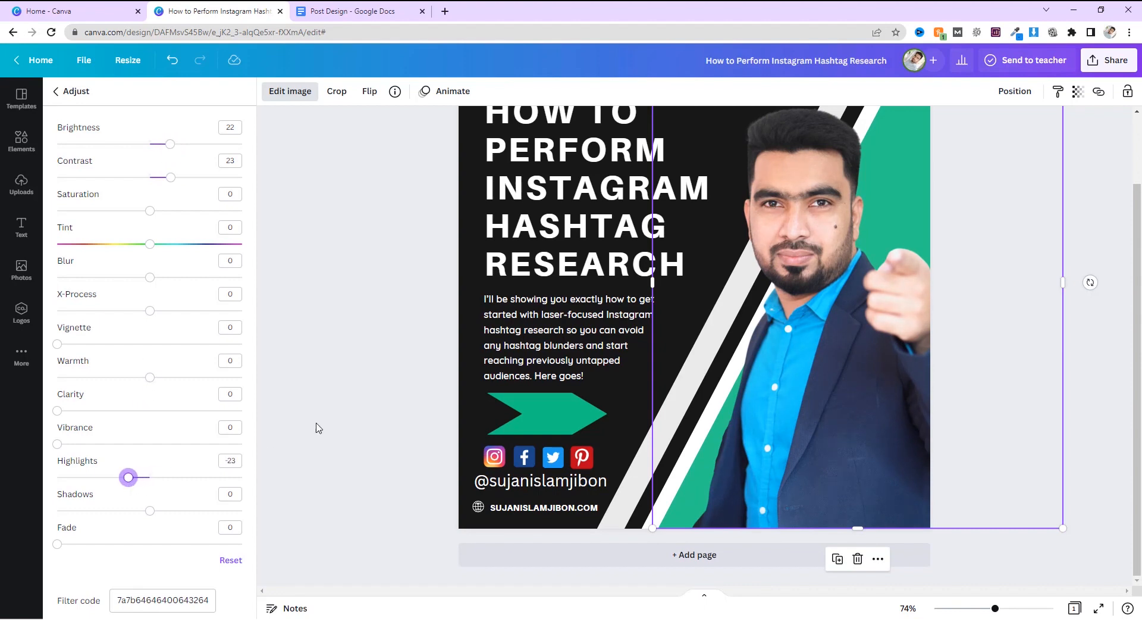
{"action": "key", "text": "Escape"}
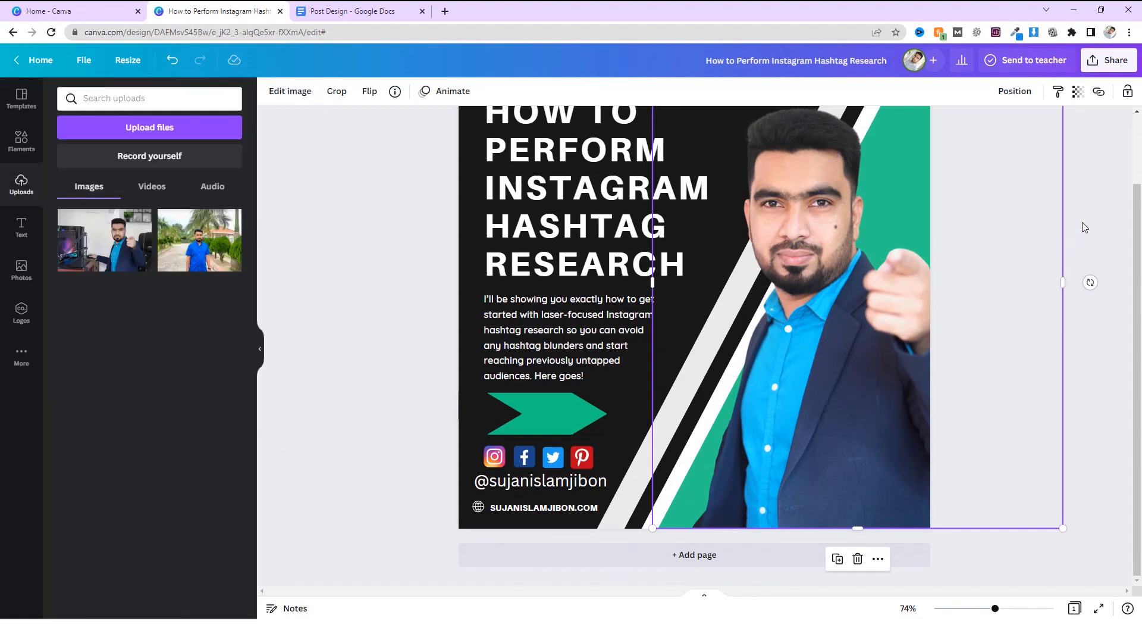
{"action": "left_click", "coordinate": [1082, 227]}
{"action": "scroll", "coordinate": [780, 354], "scroll_direction": "up", "scroll_amount": 3}
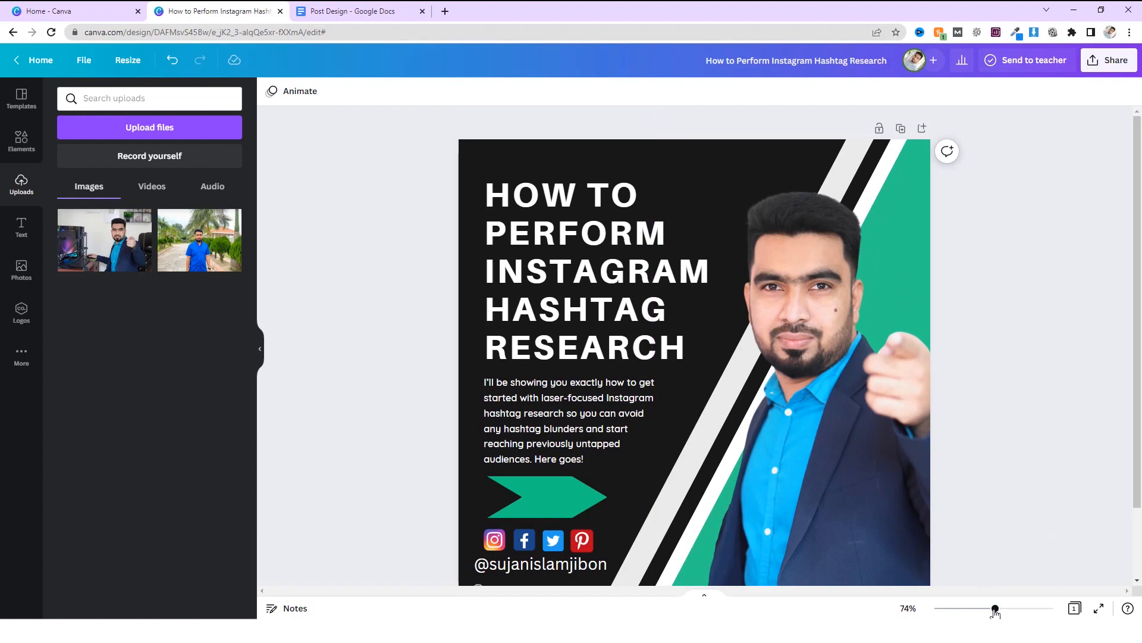
{"action": "left_click_drag", "start_coordinate": [994, 612], "coordinate": [986, 613]}
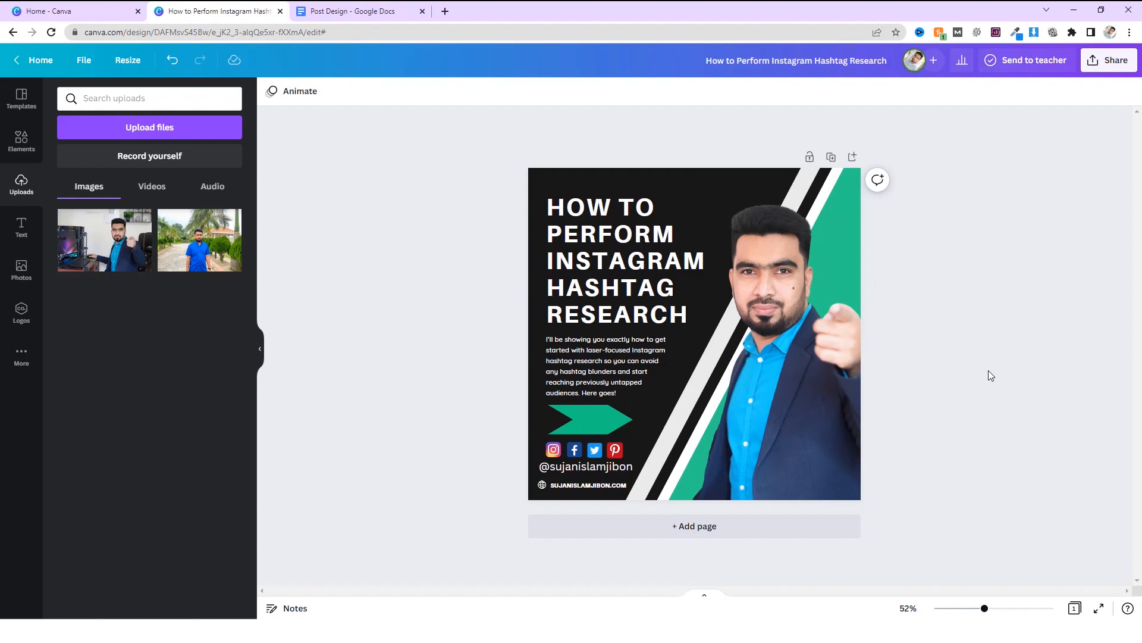
Add a blank page and paste 'How to Perform Instagram Hashtag Research' as page 1's title.
{"action": "left_click", "coordinate": [723, 528]}
{"action": "scroll", "coordinate": [740, 494], "scroll_direction": "up", "scroll_amount": 5}
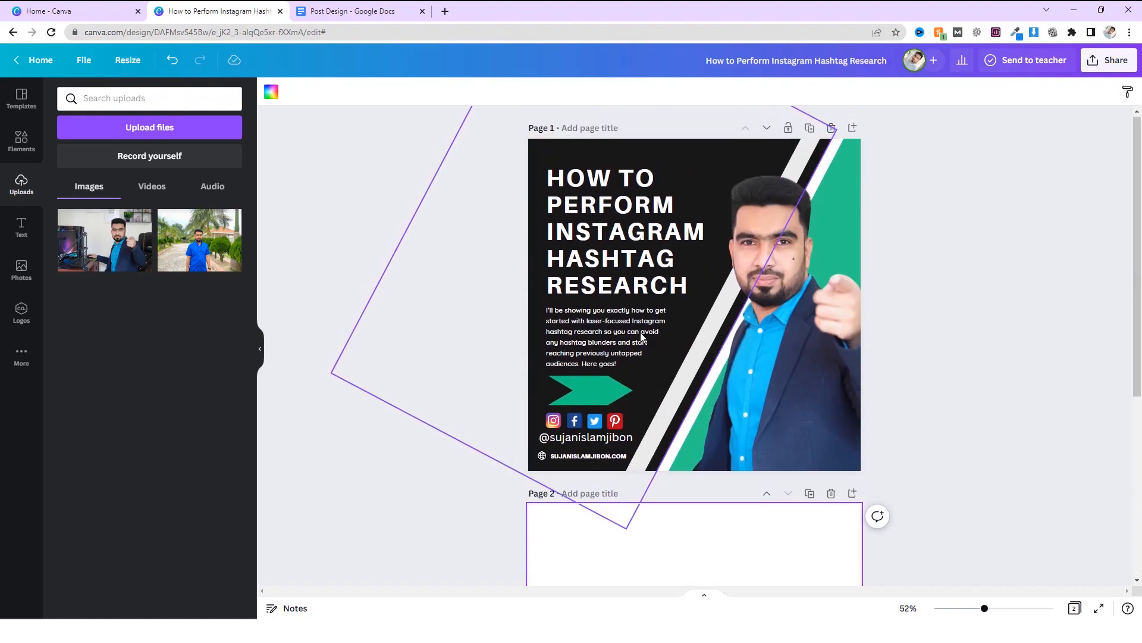
{"action": "key", "text": "ctrl+Tab"}
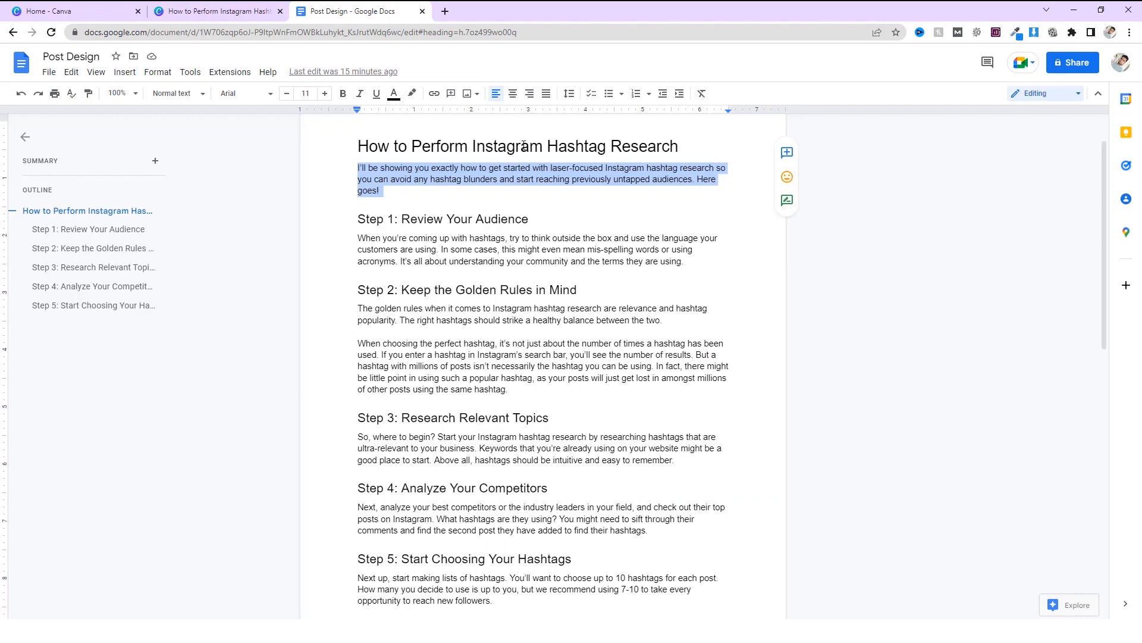
{"action": "triple_click", "coordinate": [524, 146]}
{"action": "key", "text": "ctrl+c"}
{"action": "left_click", "coordinate": [226, 11]}
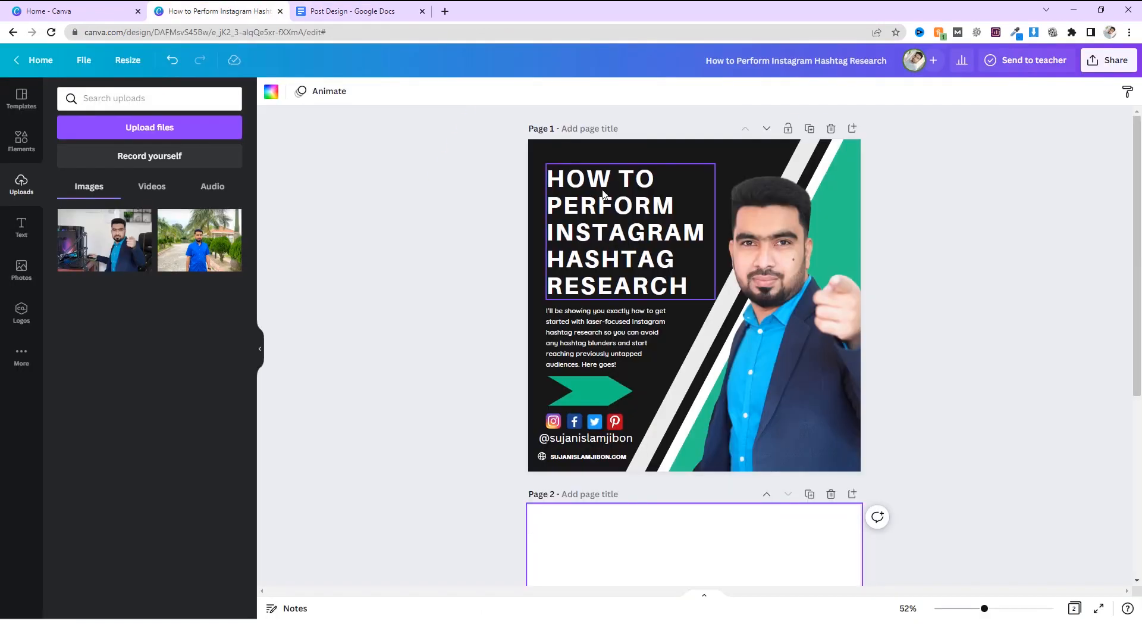
{"action": "left_click", "coordinate": [579, 128]}
{"action": "key", "text": "ctrl+v"}
{"action": "left_click", "coordinate": [472, 227]}
Paste 'Step 1: Review Your Audience' from the notes as page 2's title.
{"action": "key", "text": "ctrl+Tab"}
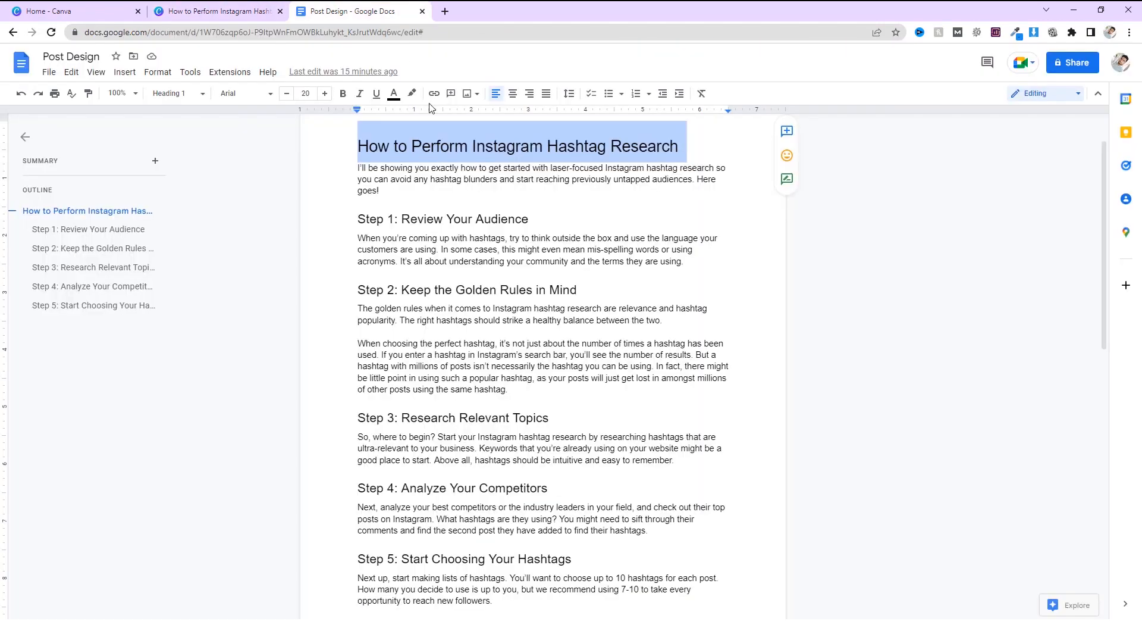
{"action": "left_click_drag", "start_coordinate": [529, 219], "coordinate": [355, 218]}
{"action": "key", "text": "ctrl+c"}
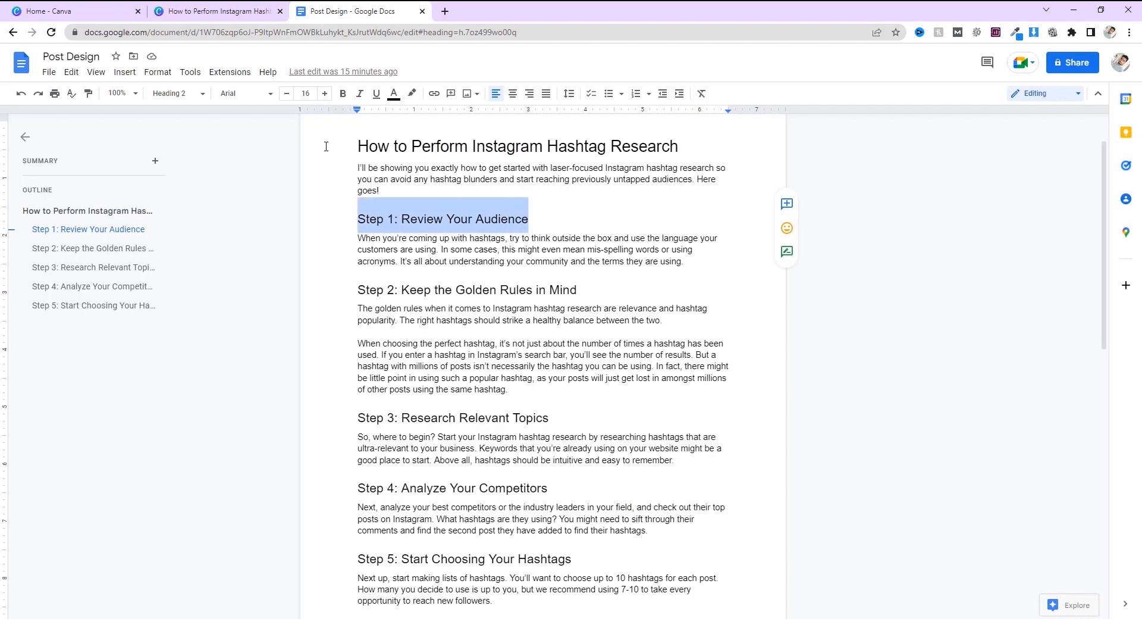
{"action": "left_click", "coordinate": [217, 12]}
{"action": "left_click", "coordinate": [599, 494]}
{"action": "key", "text": "ctrl+v"}
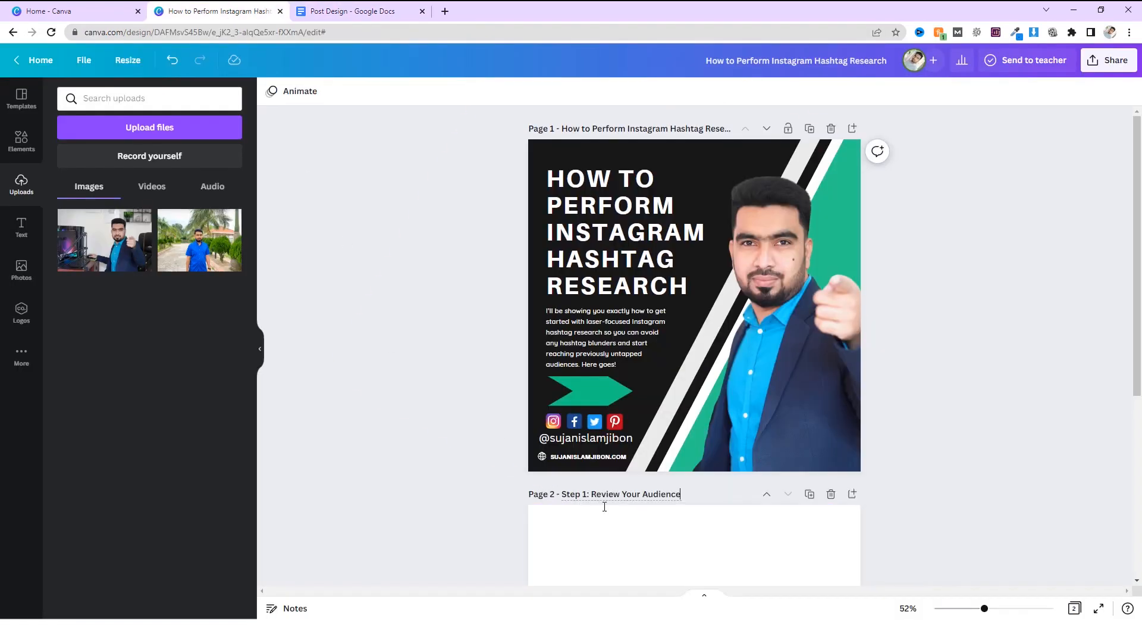
{"action": "left_click", "coordinate": [509, 522]}
{"action": "scroll", "coordinate": [508, 522], "scroll_direction": "down", "scroll_amount": 5}
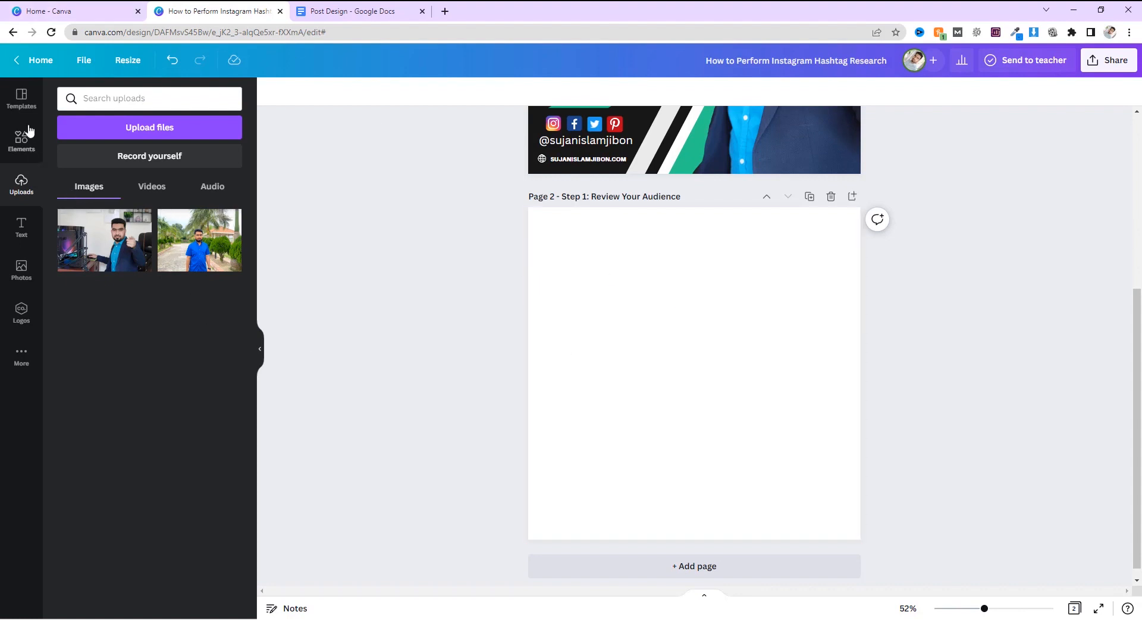
Copy the Step 1 heading and its paragraph from the outline document.
{"action": "left_click", "coordinate": [21, 98]}
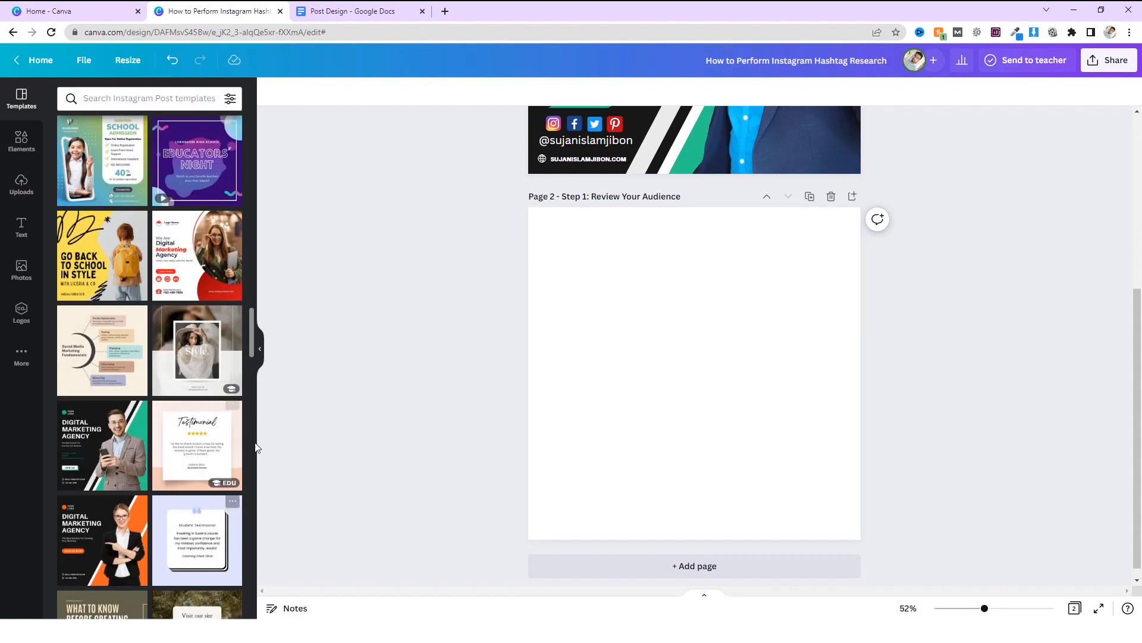
{"action": "left_click", "coordinate": [357, 10]}
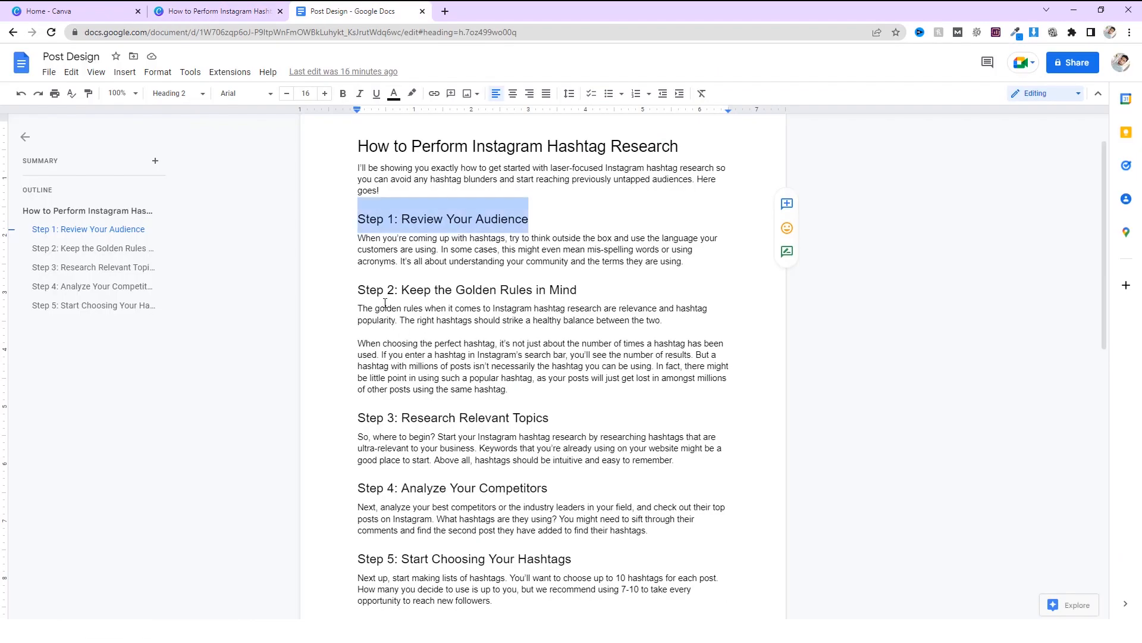
{"action": "left_click_drag", "start_coordinate": [357, 226], "coordinate": [713, 263]}
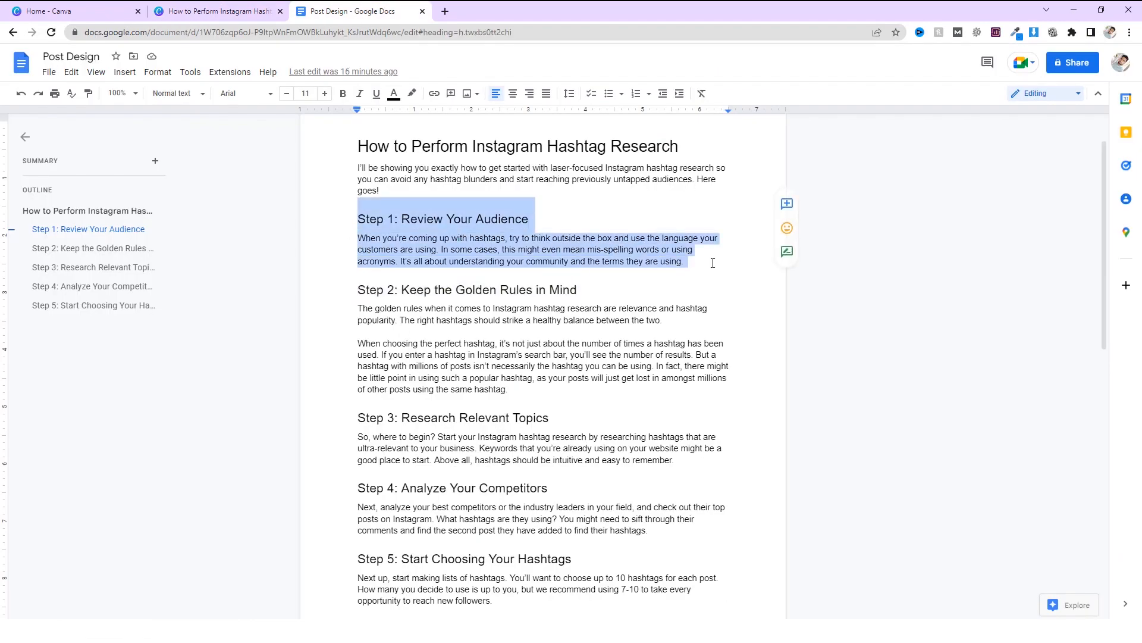
{"action": "left_click", "coordinate": [256, 11]}
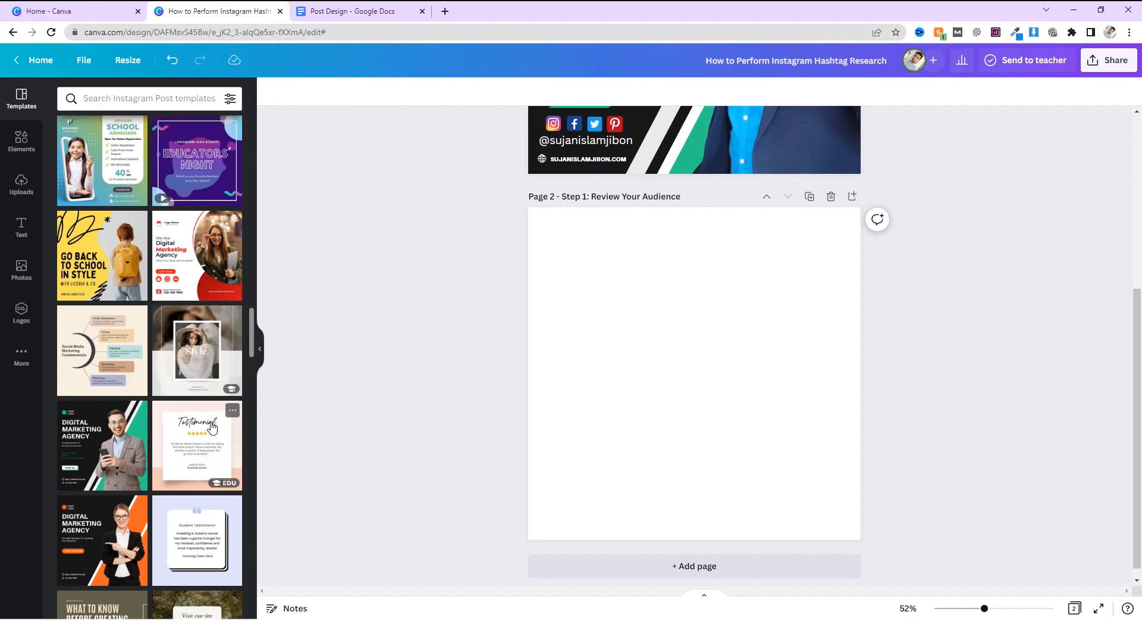
{"action": "scroll", "coordinate": [219, 372], "scroll_direction": "down", "scroll_amount": 1}
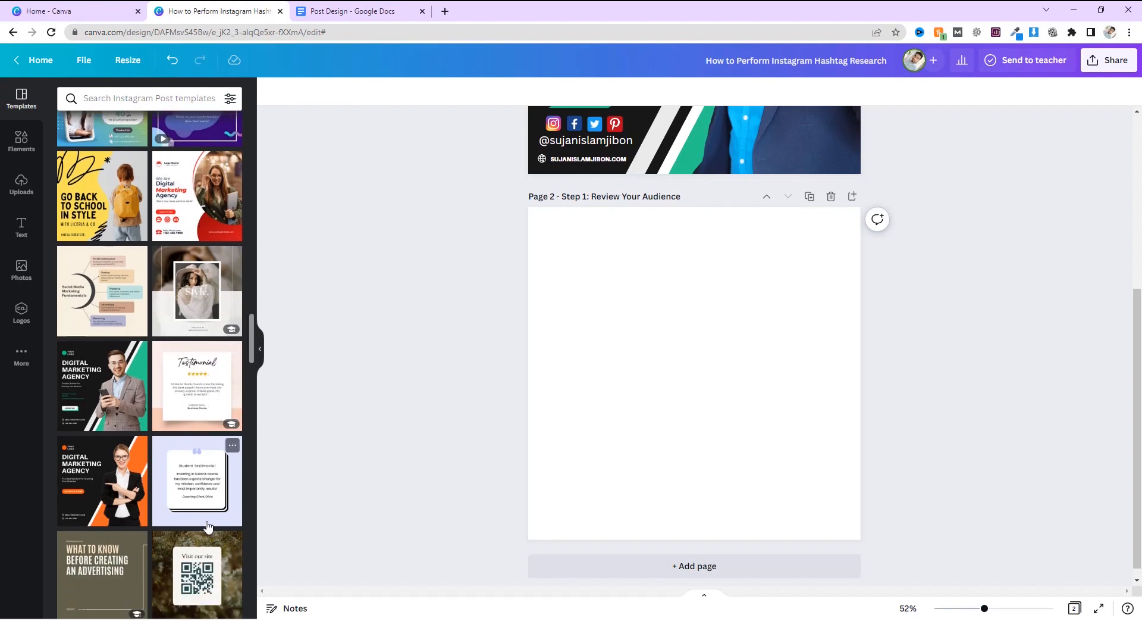
{"action": "scroll", "coordinate": [203, 495], "scroll_direction": "down", "scroll_amount": 1}
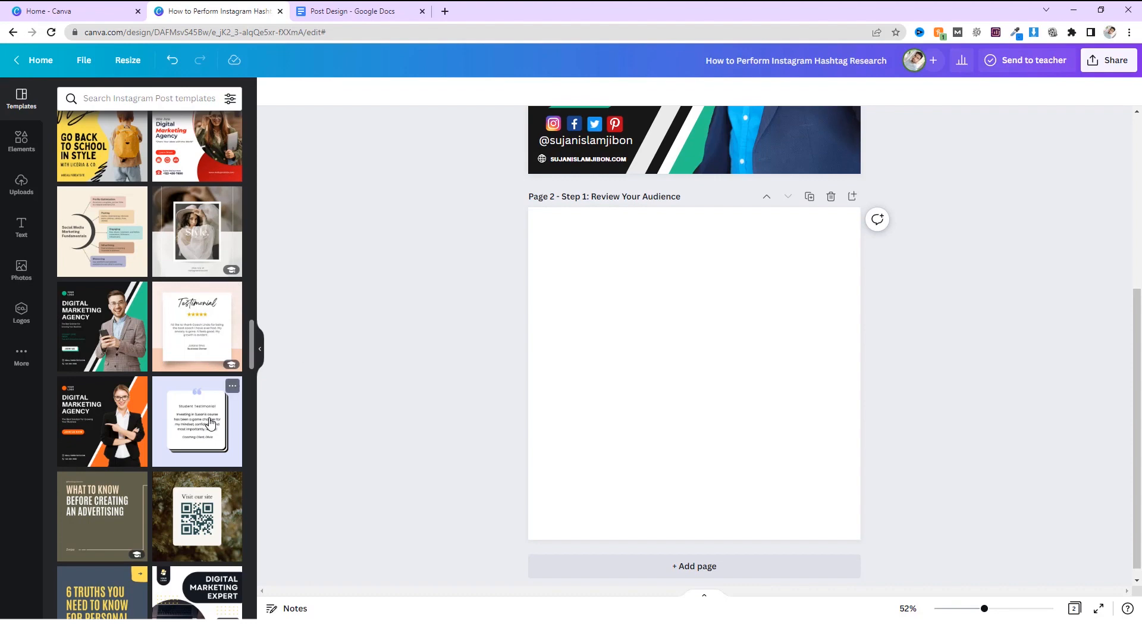
{"action": "scroll", "coordinate": [215, 440], "scroll_direction": "down", "scroll_amount": 4}
{"action": "scroll", "coordinate": [214, 440], "scroll_direction": "down", "scroll_amount": 5}
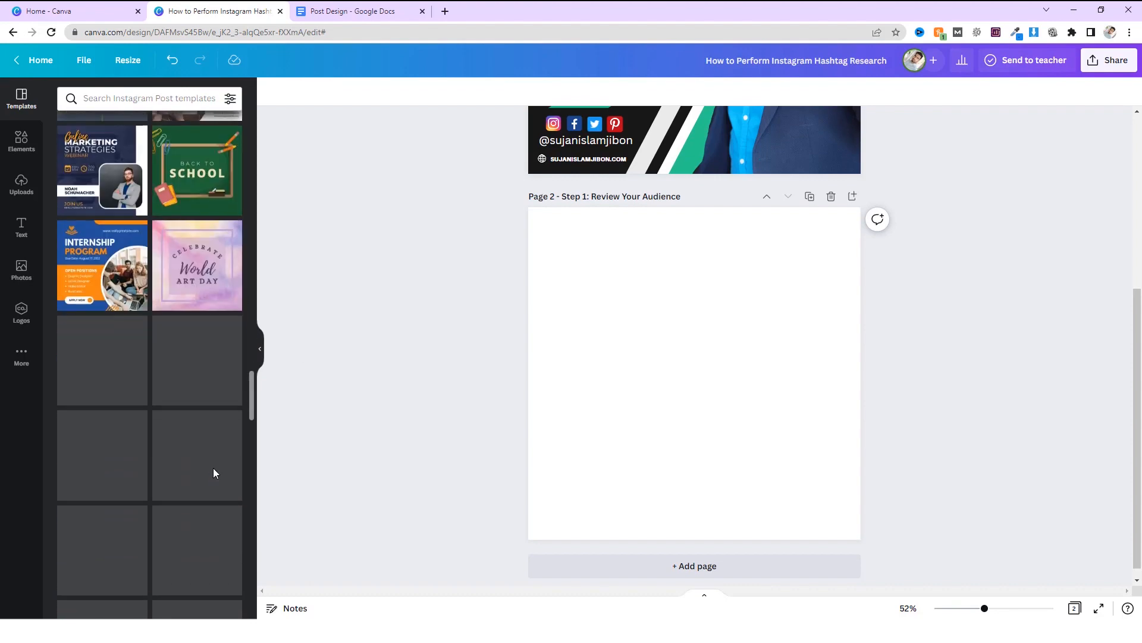
{"action": "scroll", "coordinate": [211, 446], "scroll_direction": "down", "scroll_amount": 2}
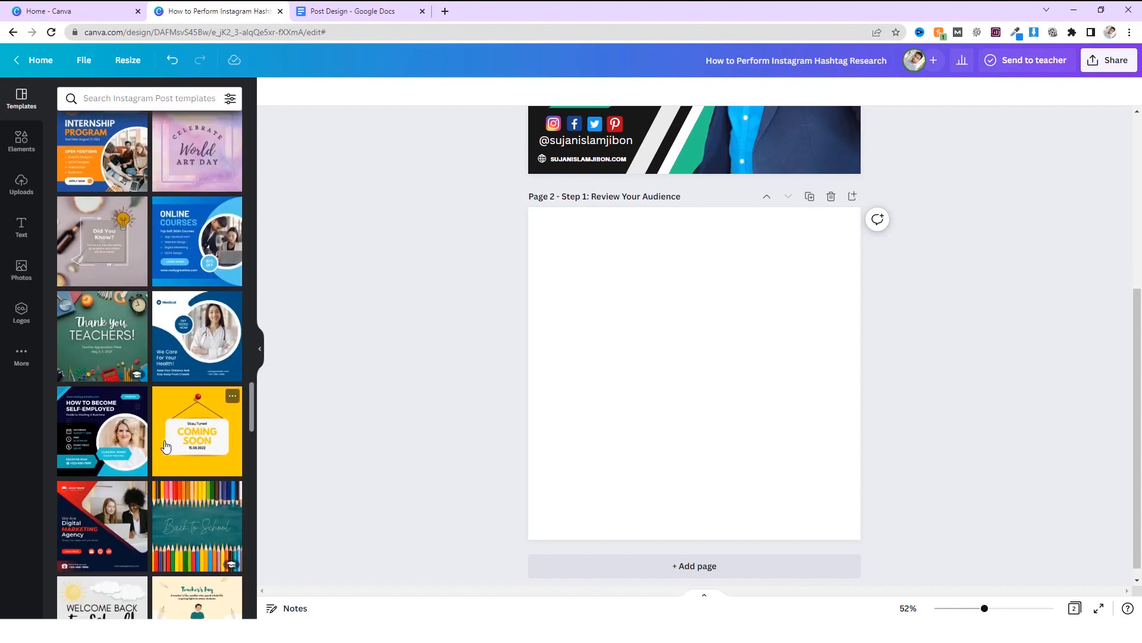
{"action": "scroll", "coordinate": [201, 443], "scroll_direction": "down", "scroll_amount": 5}
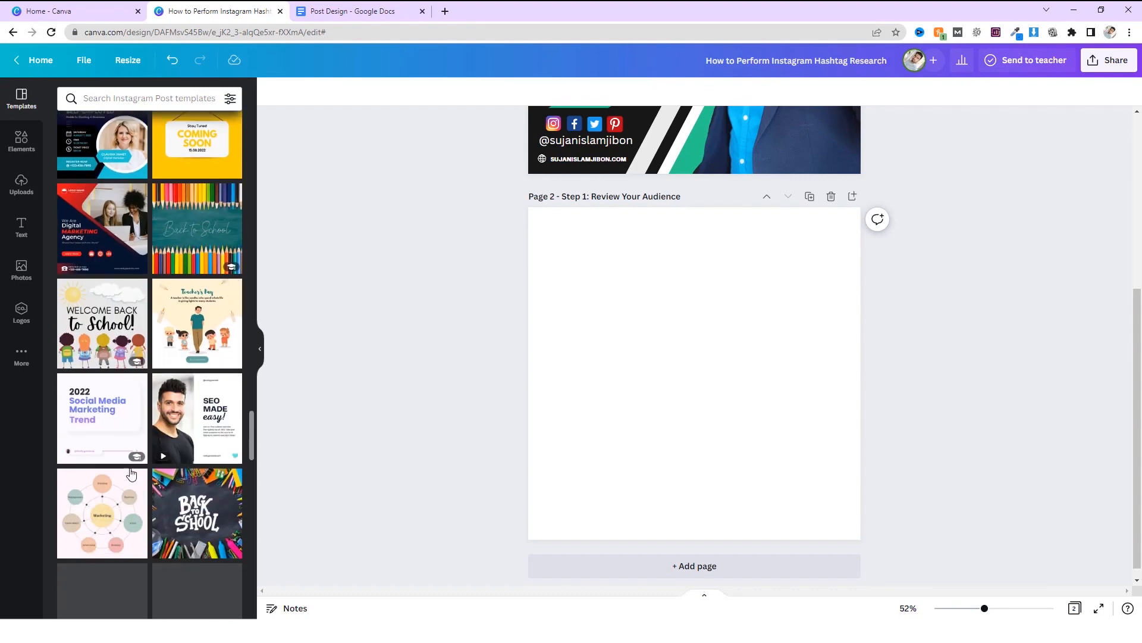
{"action": "scroll", "coordinate": [172, 519], "scroll_direction": "down", "scroll_amount": 3}
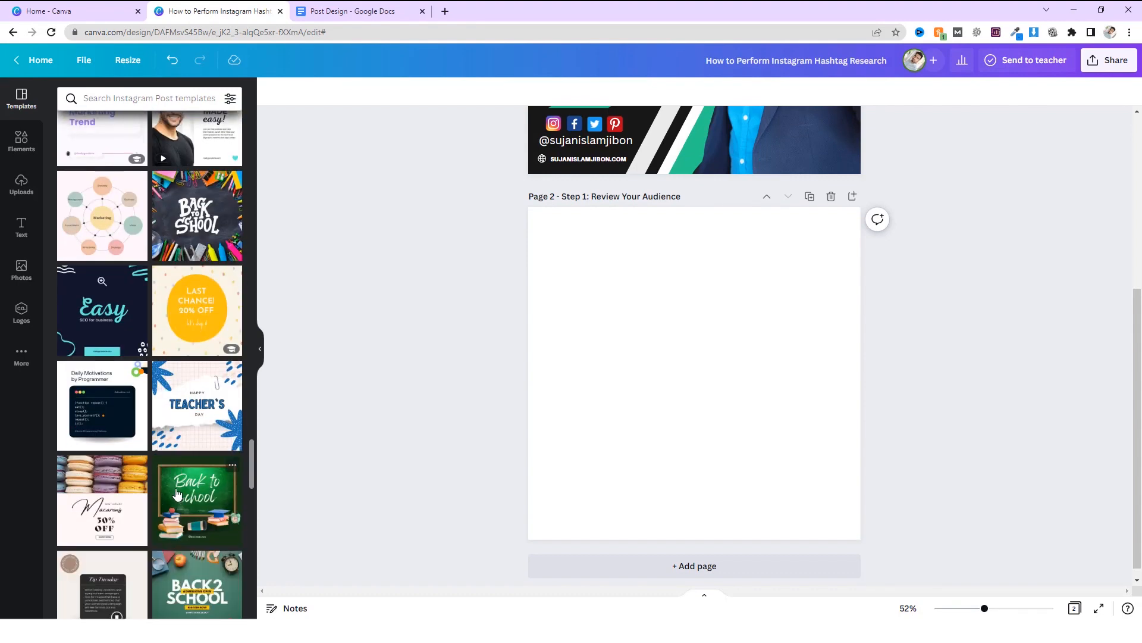
{"action": "scroll", "coordinate": [178, 488], "scroll_direction": "up", "scroll_amount": 3}
{"action": "scroll", "coordinate": [177, 489], "scroll_direction": "up", "scroll_amount": 5}
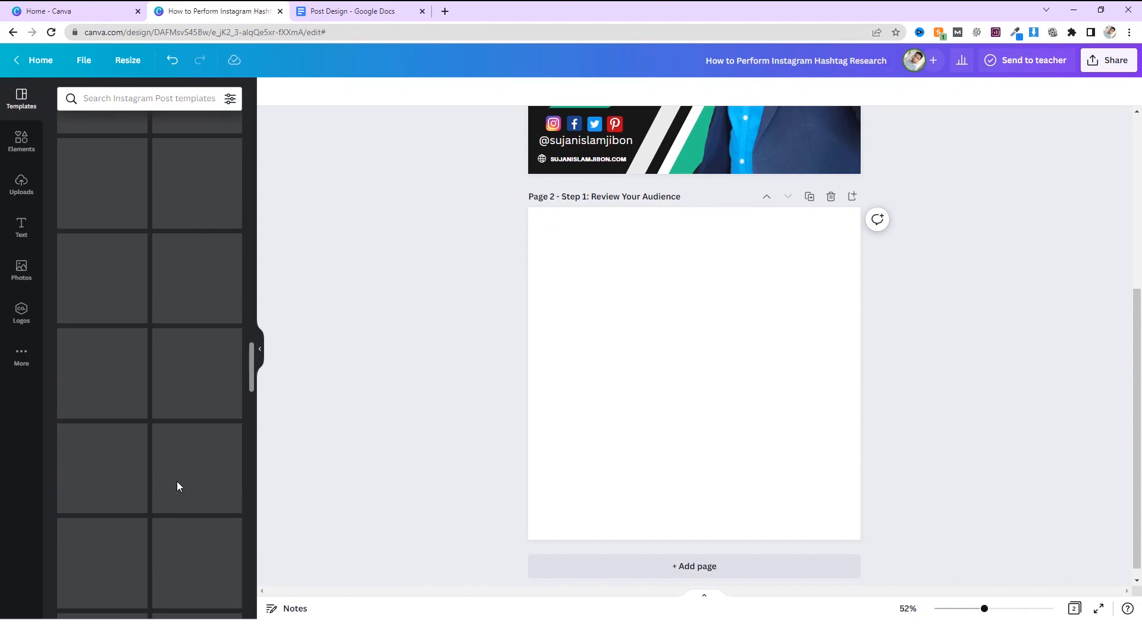
{"action": "scroll", "coordinate": [177, 481], "scroll_direction": "up", "scroll_amount": 10}
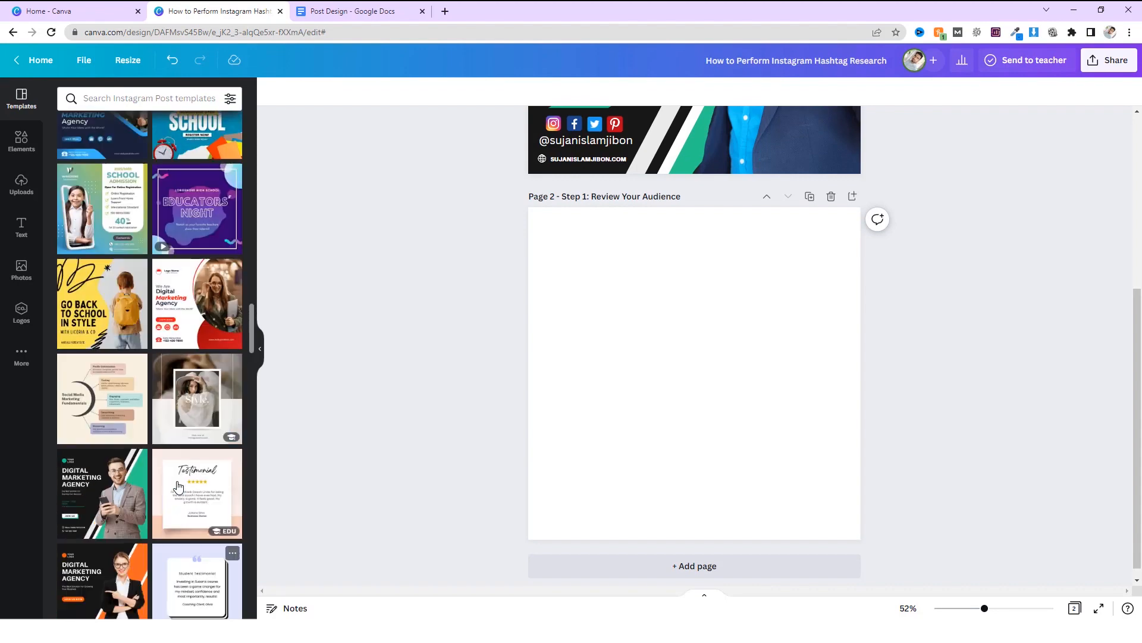
{"action": "scroll", "coordinate": [178, 485], "scroll_direction": "up", "scroll_amount": 10}
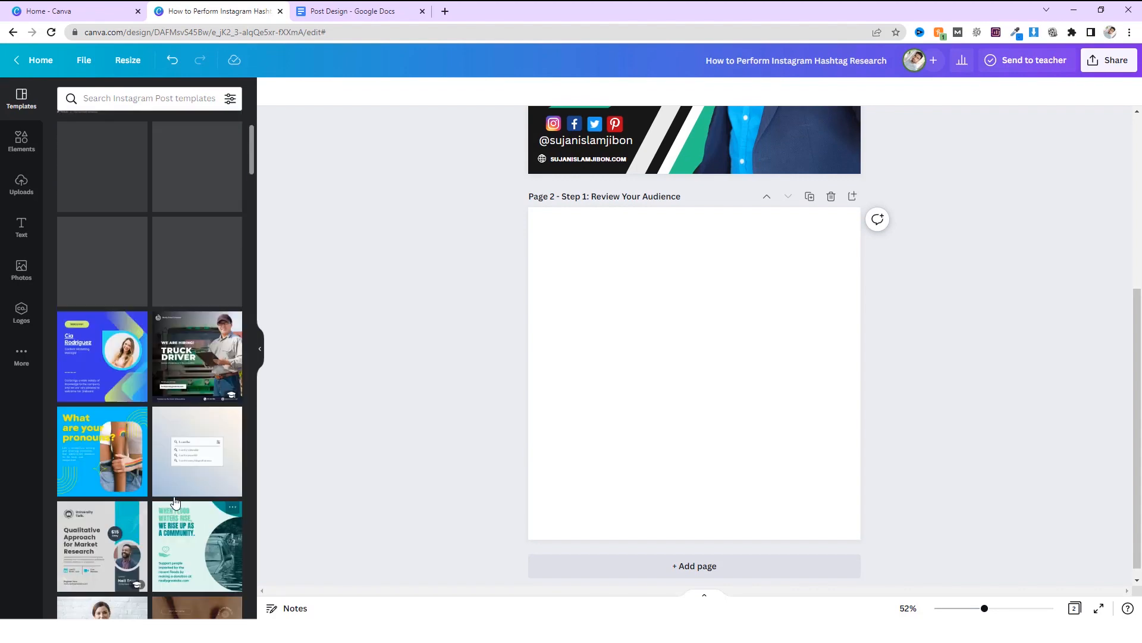
{"action": "scroll", "coordinate": [124, 477], "scroll_direction": "up", "scroll_amount": 5}
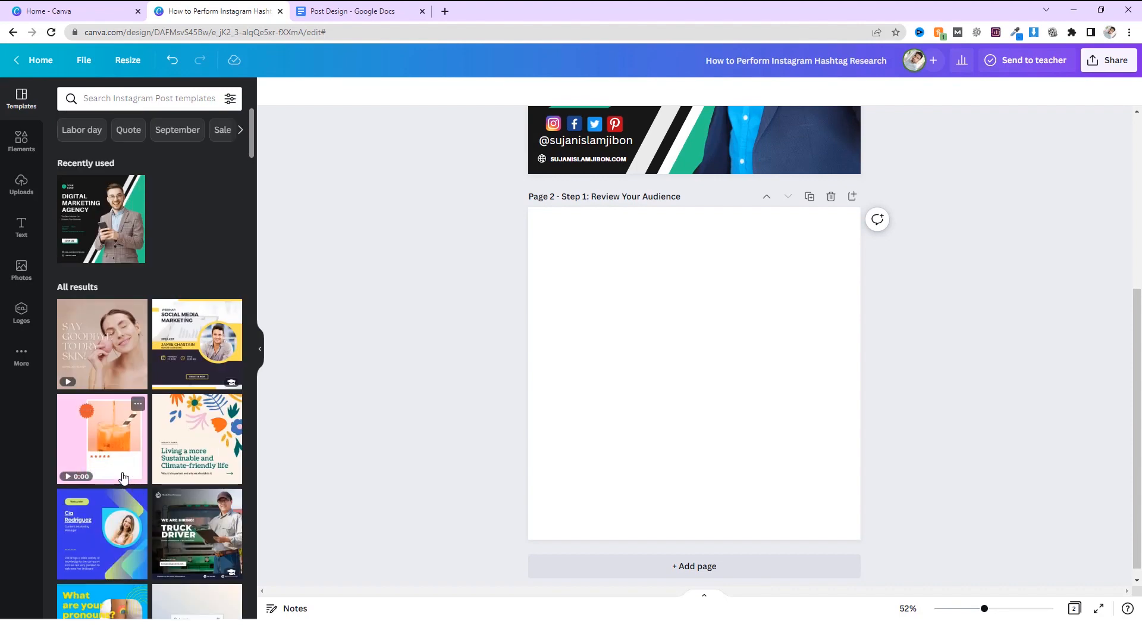
{"action": "scroll", "coordinate": [124, 478], "scroll_direction": "down", "scroll_amount": 15}
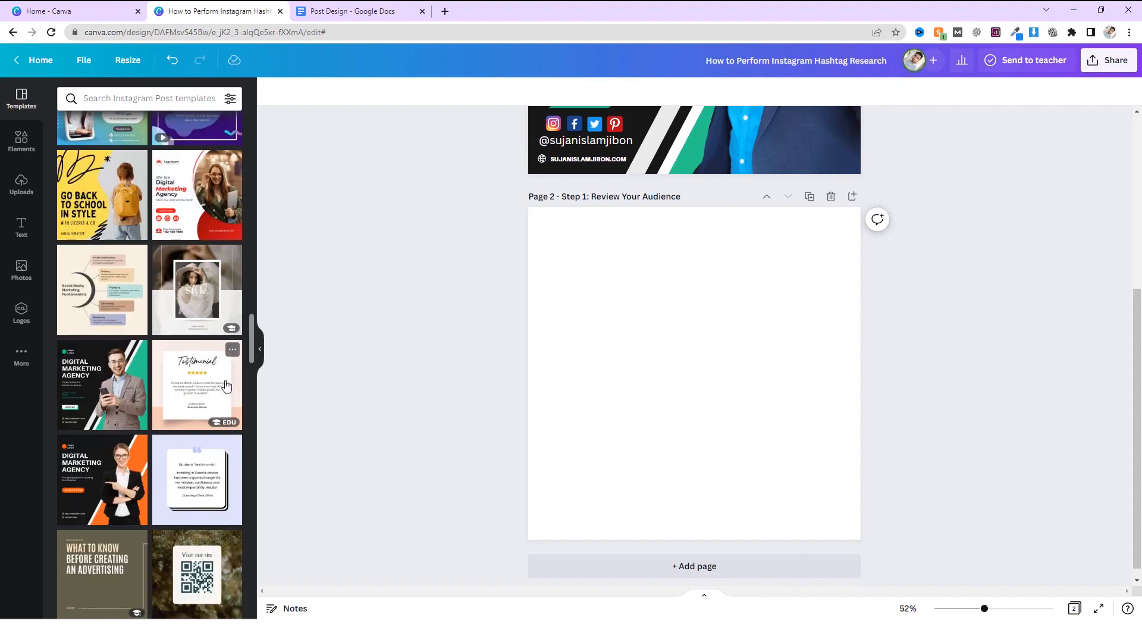
Apply the Testimonial template to page 2 and delete all its rating stars.
{"action": "left_click", "coordinate": [213, 381]}
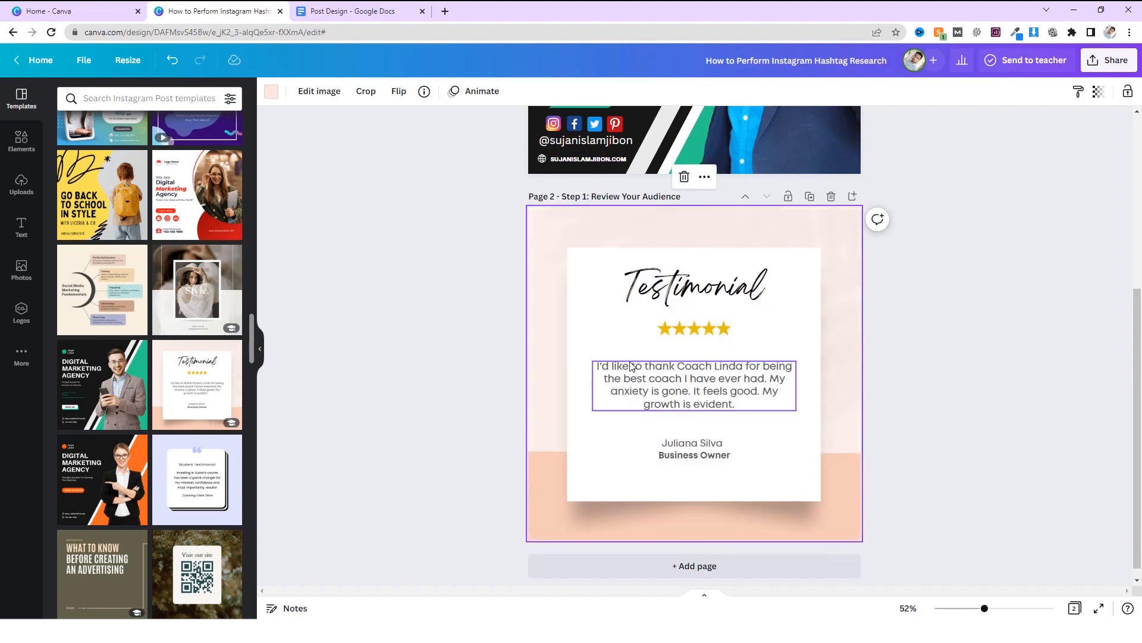
{"action": "left_click", "coordinate": [692, 330]}
{"action": "key", "text": "Delete"}
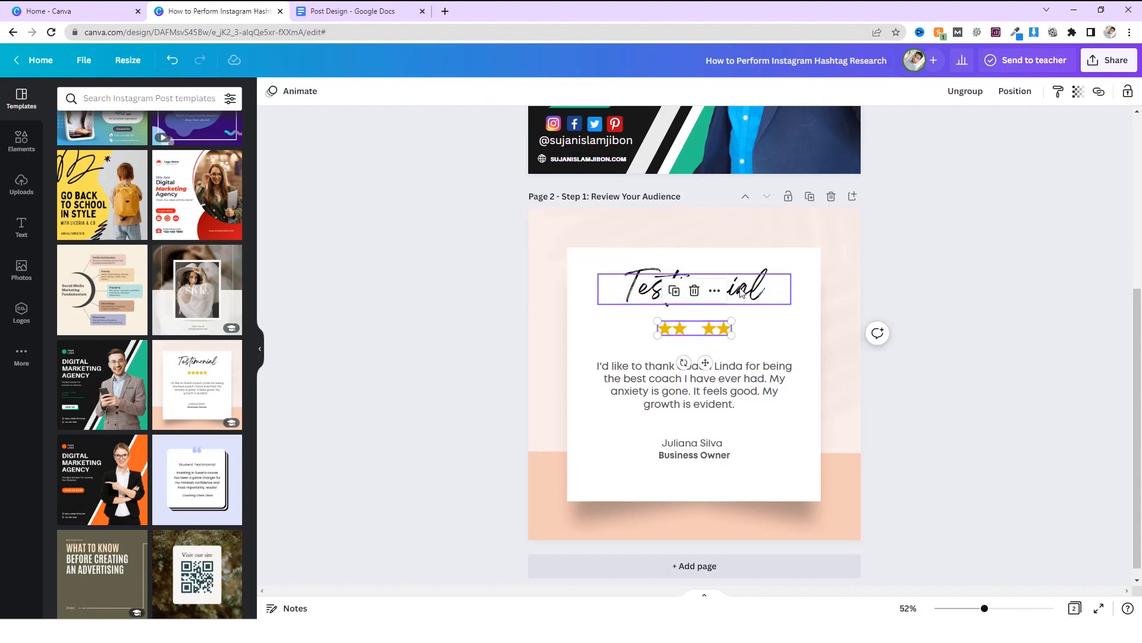
{"action": "left_click", "coordinate": [742, 295]}
{"action": "left_click", "coordinate": [721, 327]}
{"action": "key", "text": "Delete"}
{"action": "left_click", "coordinate": [727, 299]}
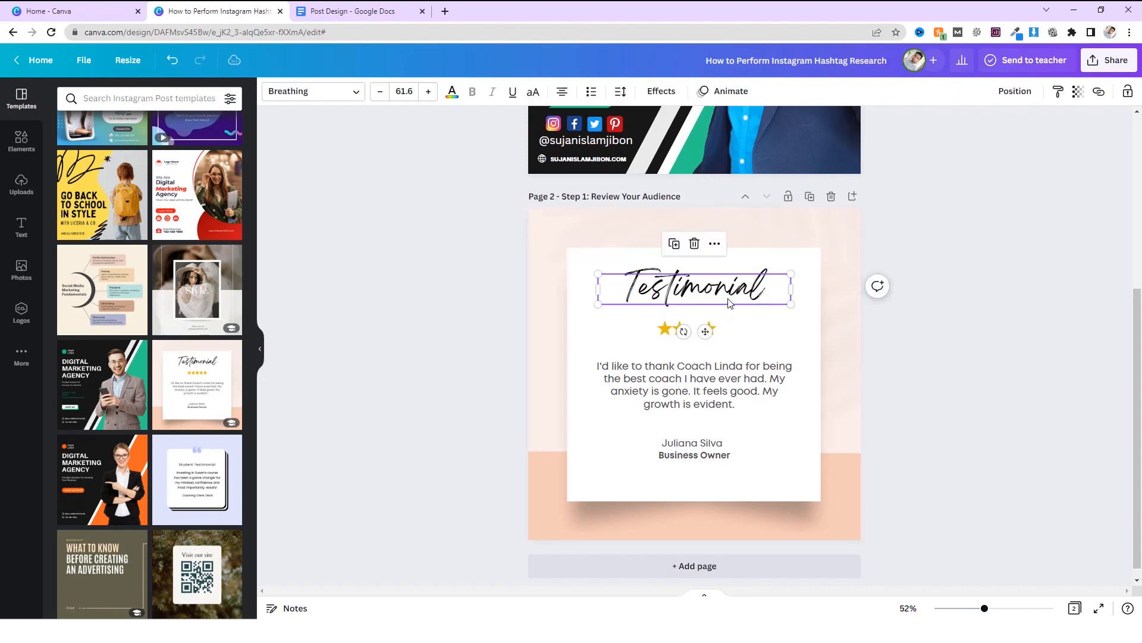
{"action": "left_click", "coordinate": [713, 329]}
{"action": "key", "text": "Delete"}
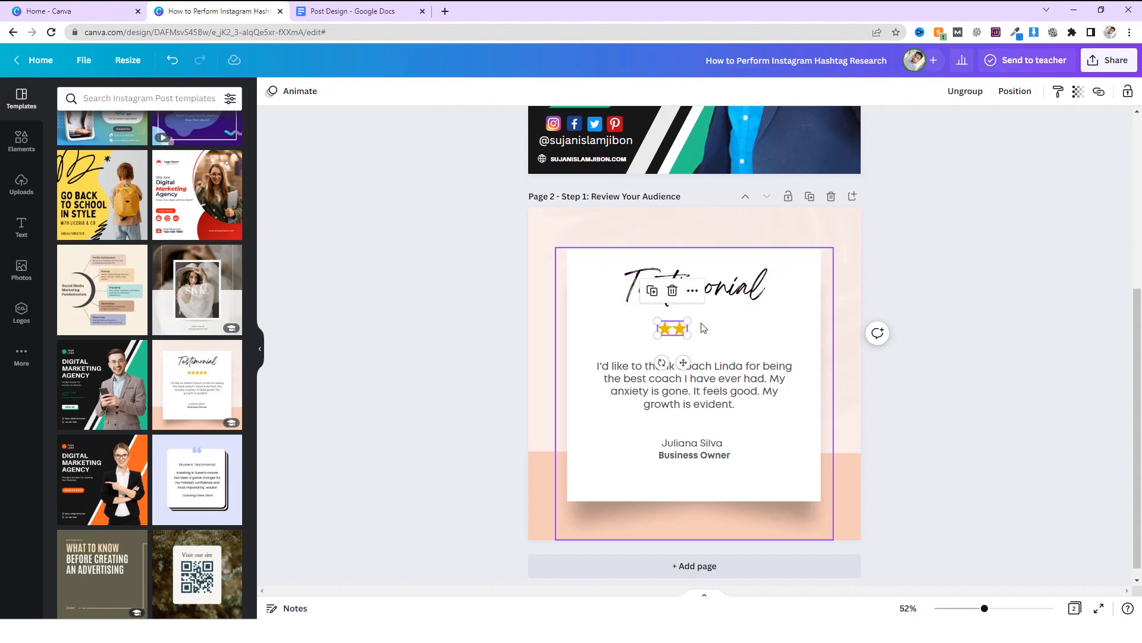
{"action": "left_click", "coordinate": [678, 329]}
{"action": "key", "text": "Delete"}
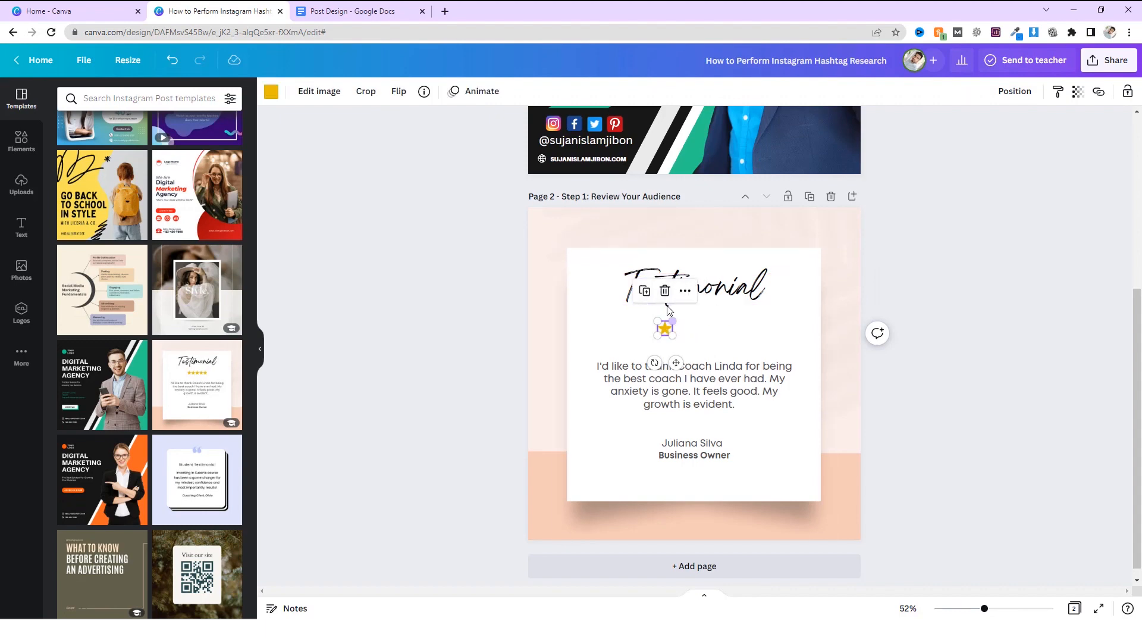
{"action": "key", "text": "Delete"}
{"action": "scroll", "coordinate": [791, 351], "scroll_direction": "up", "scroll_amount": 3}
{"action": "scroll", "coordinate": [764, 410], "scroll_direction": "down", "scroll_amount": 2}
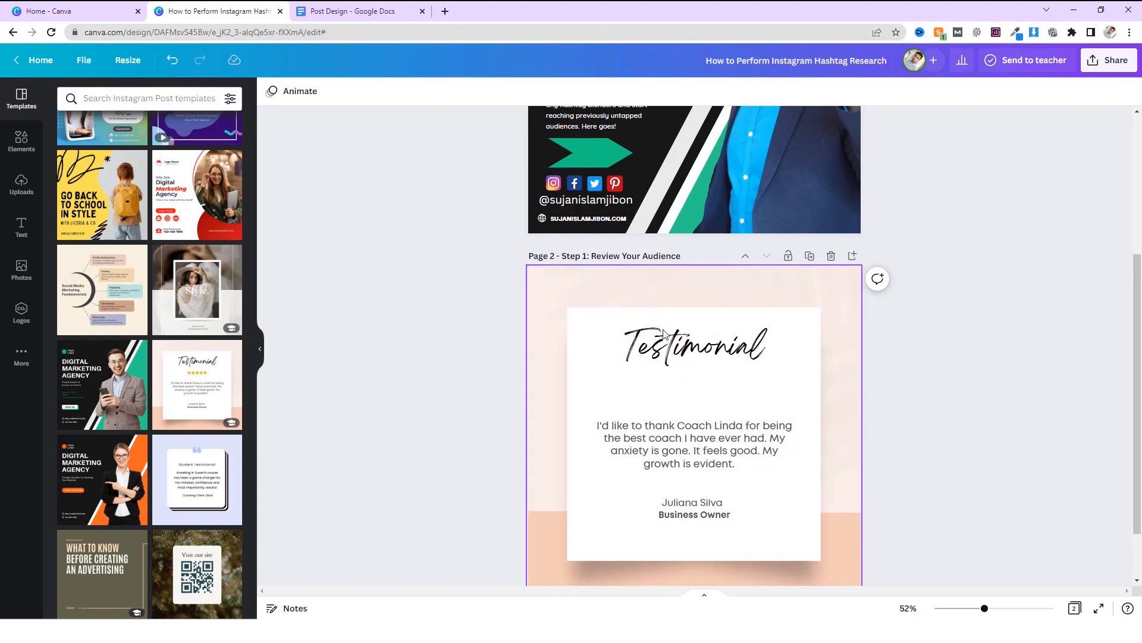
Replace the Testimonial heading with 'Review Your Audience' copied from the outline.
{"action": "left_click", "coordinate": [345, 9]}
{"action": "left_click", "coordinate": [493, 221]}
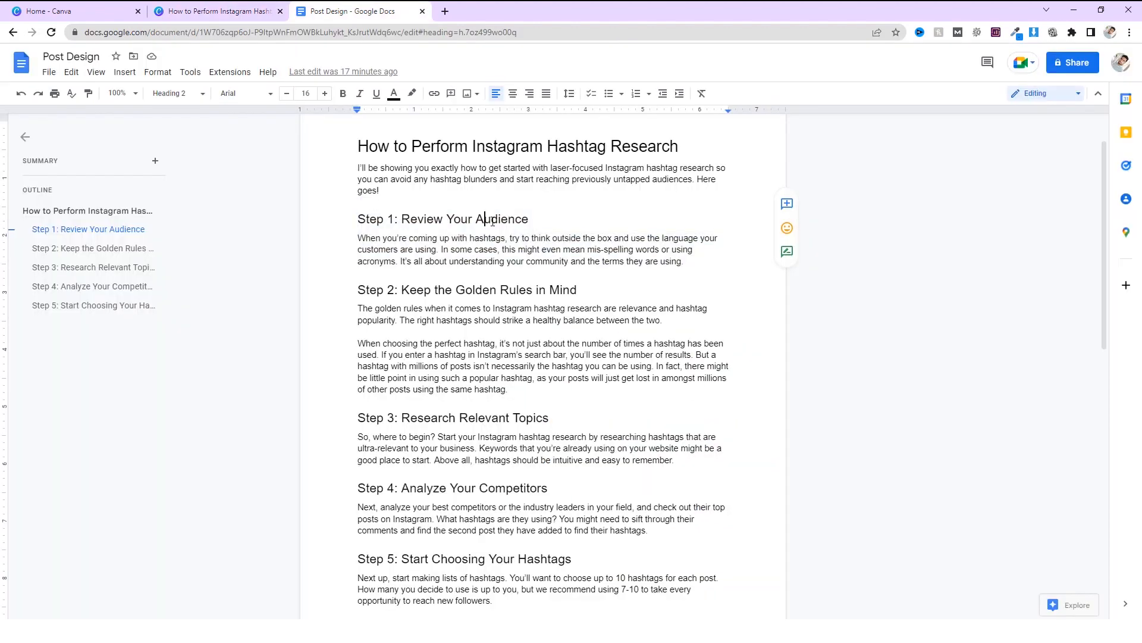
{"action": "left_click_drag", "start_coordinate": [440, 220], "coordinate": [400, 220]}
{"action": "key", "text": "ctrl+c"}
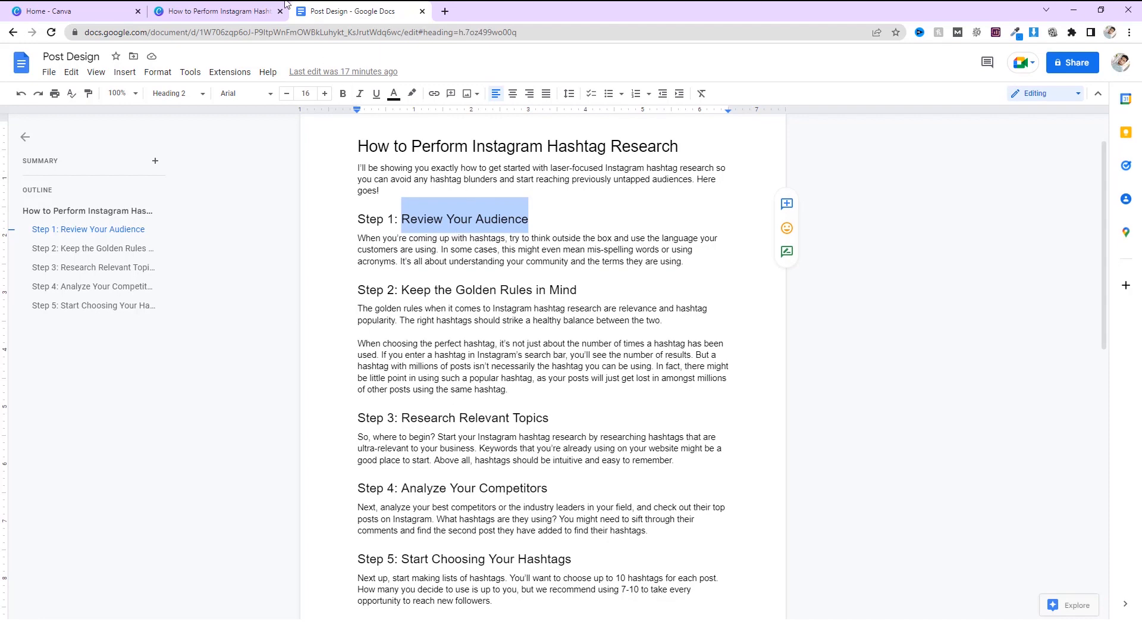
{"action": "left_click", "coordinate": [250, 10]}
{"action": "double_click", "coordinate": [658, 348]}
{"action": "key", "text": "ctrl+v"}
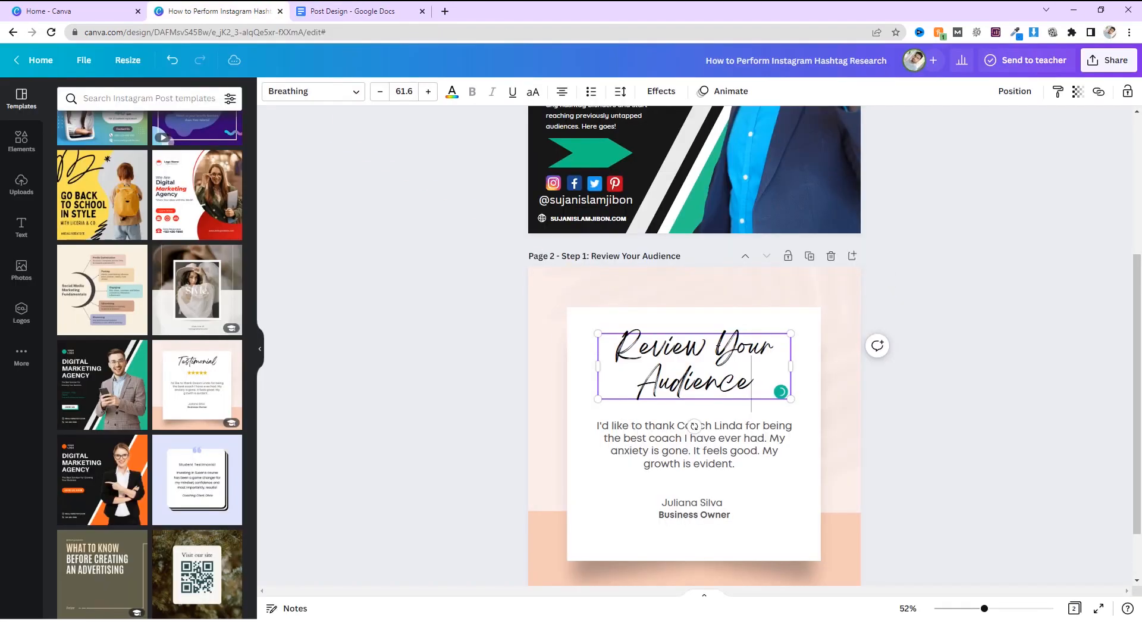
Set the 'Review Your Audience' title on page 2 in the Agrandir Narrow font.
{"action": "left_click", "coordinate": [984, 342]}
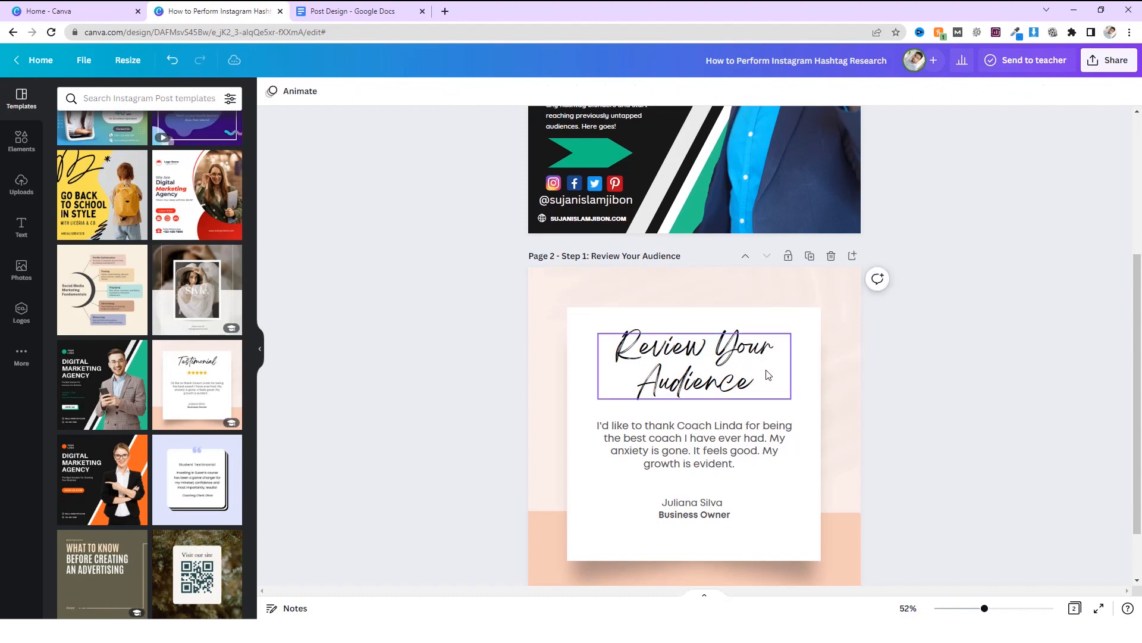
{"action": "left_click", "coordinate": [733, 382]}
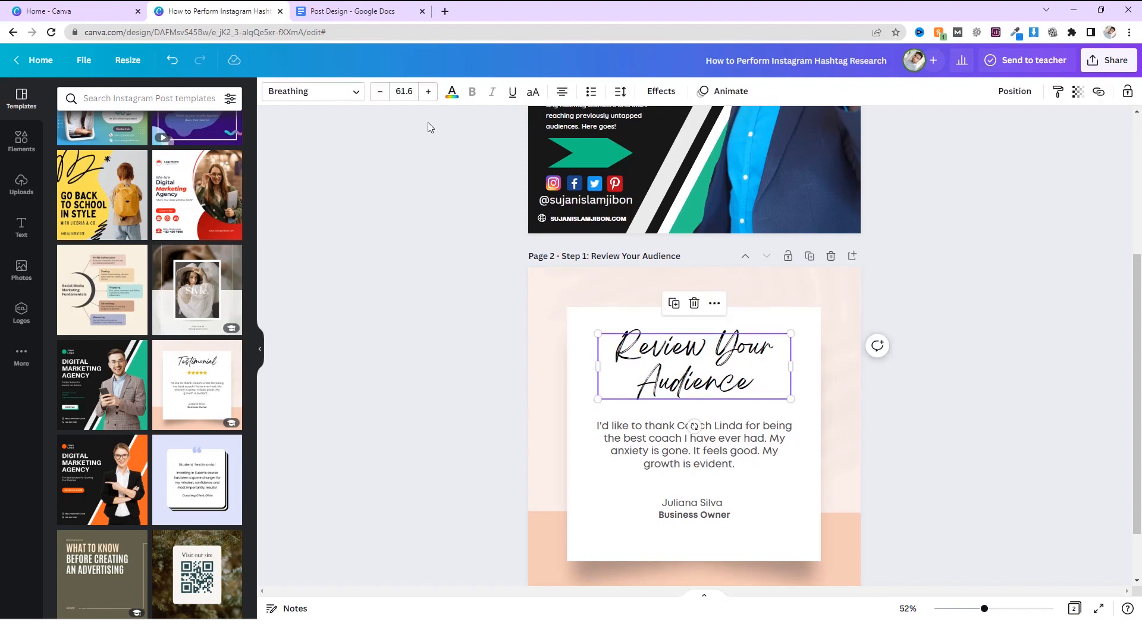
{"action": "left_click", "coordinate": [337, 98]}
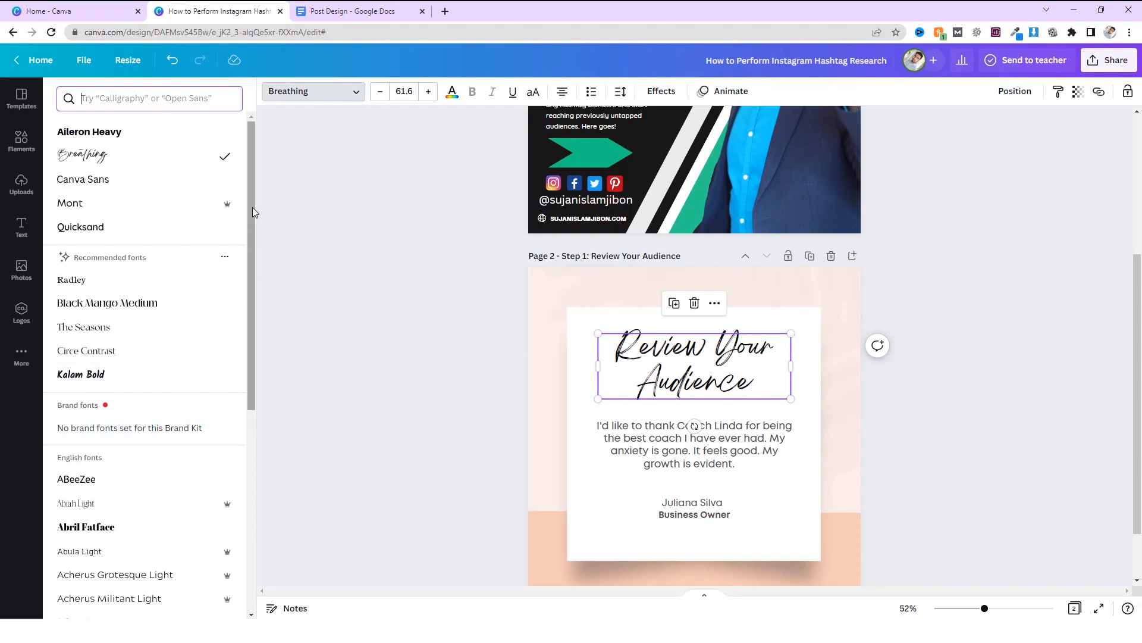
{"action": "left_click_drag", "start_coordinate": [252, 207], "coordinate": [251, 324]}
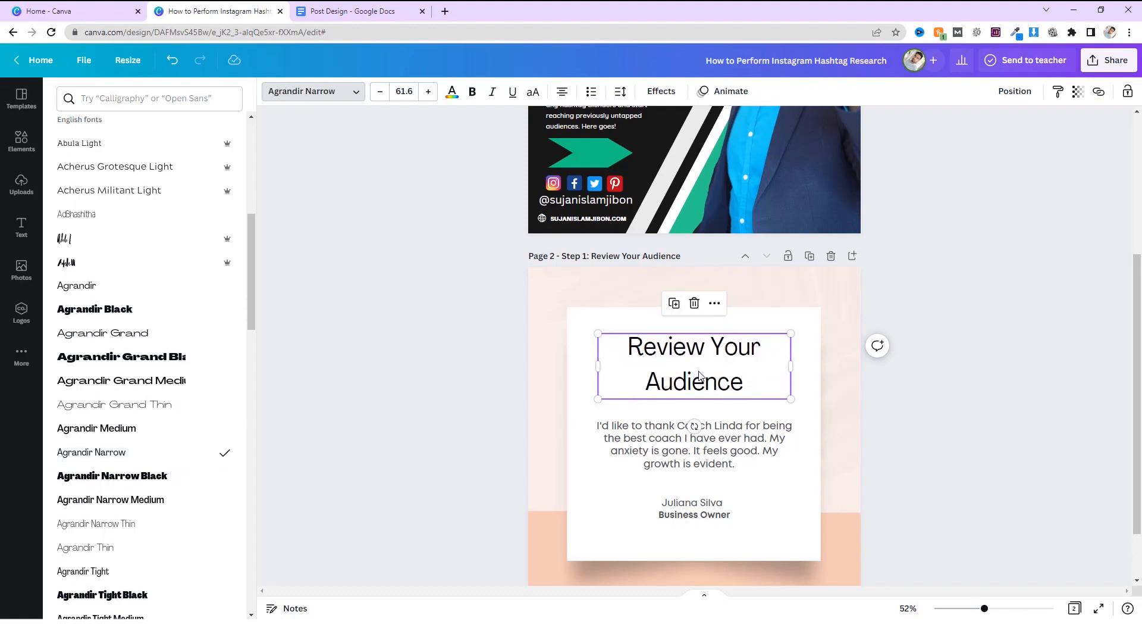
Tighten the title's line spacing and move it slightly higher on the card.
{"action": "left_click", "coordinate": [617, 92]}
{"action": "left_click_drag", "start_coordinate": [695, 178], "coordinate": [674, 181]}
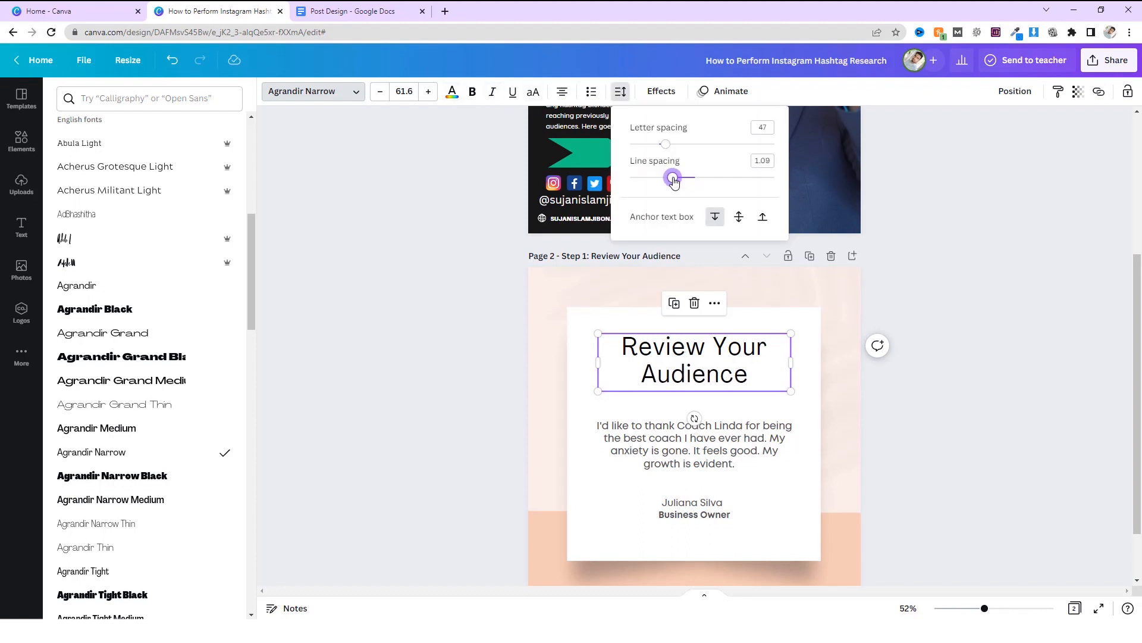
{"action": "left_click_drag", "start_coordinate": [710, 348], "coordinate": [707, 336]}
{"action": "left_click", "coordinate": [979, 324]}
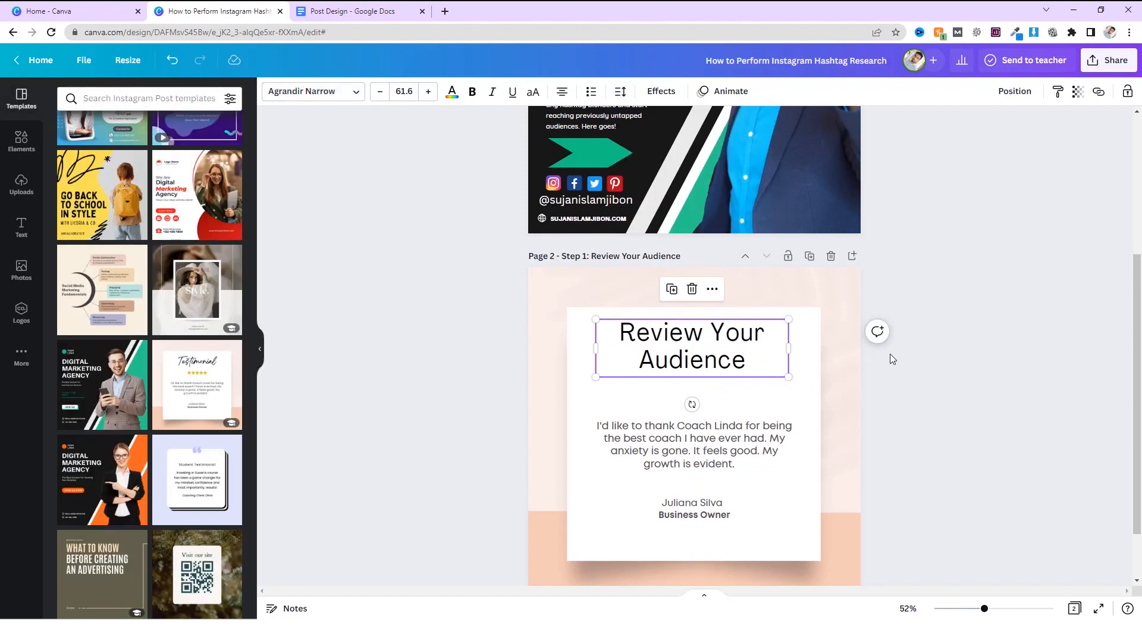
Highlight the Step 1 heading wording in the Post Design document.
{"action": "left_click", "coordinate": [346, 11]}
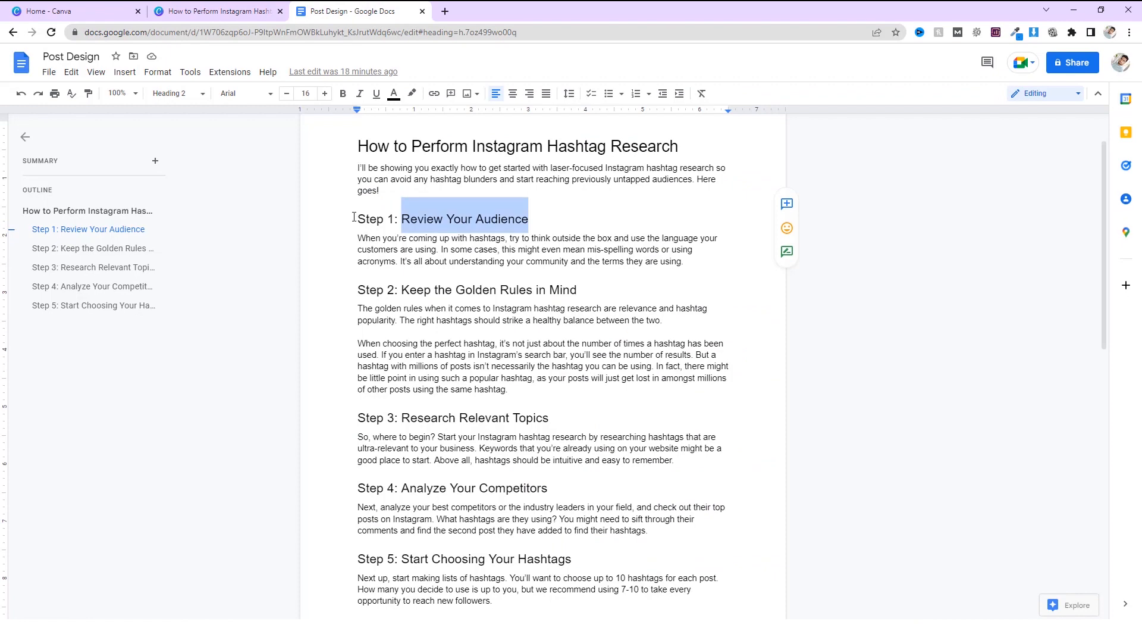
{"action": "left_click_drag", "start_coordinate": [357, 219], "coordinate": [389, 219]}
{"action": "left_click", "coordinate": [240, 8]}
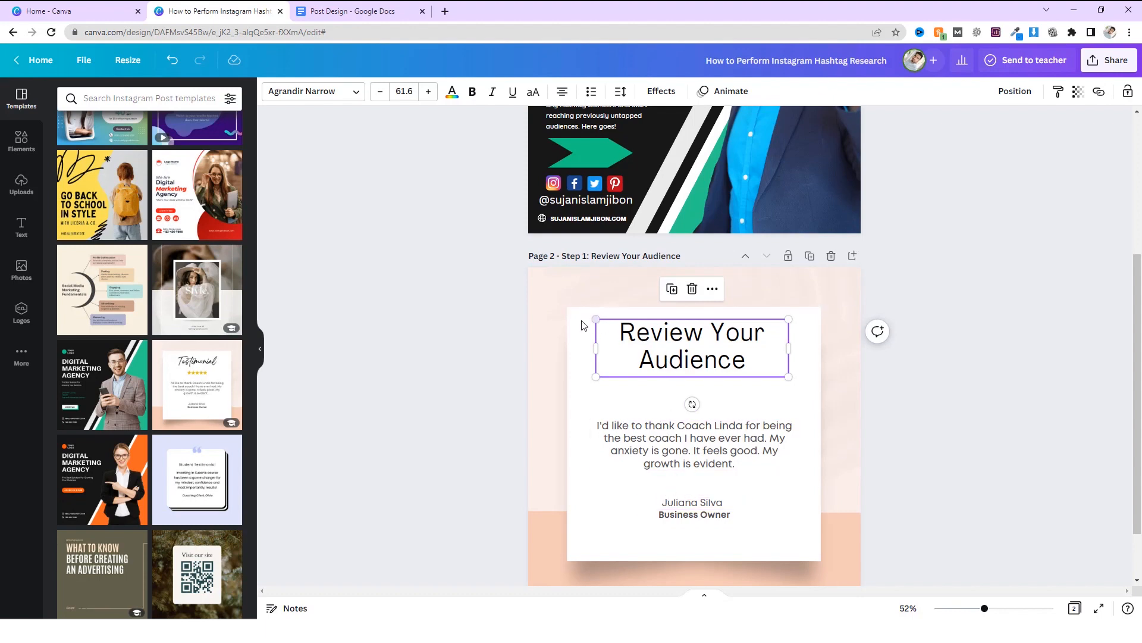
Add a new heading reading 'Step 1' to page 2.
{"action": "left_click", "coordinate": [441, 314]}
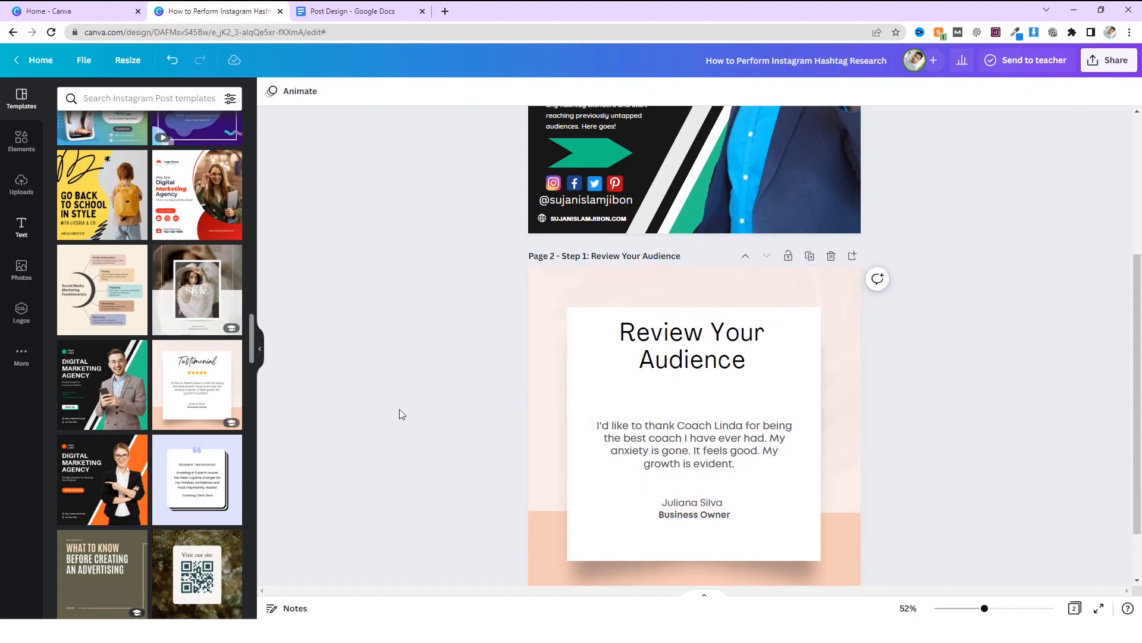
{"action": "left_click", "coordinate": [21, 227]}
{"action": "left_click", "coordinate": [120, 191]}
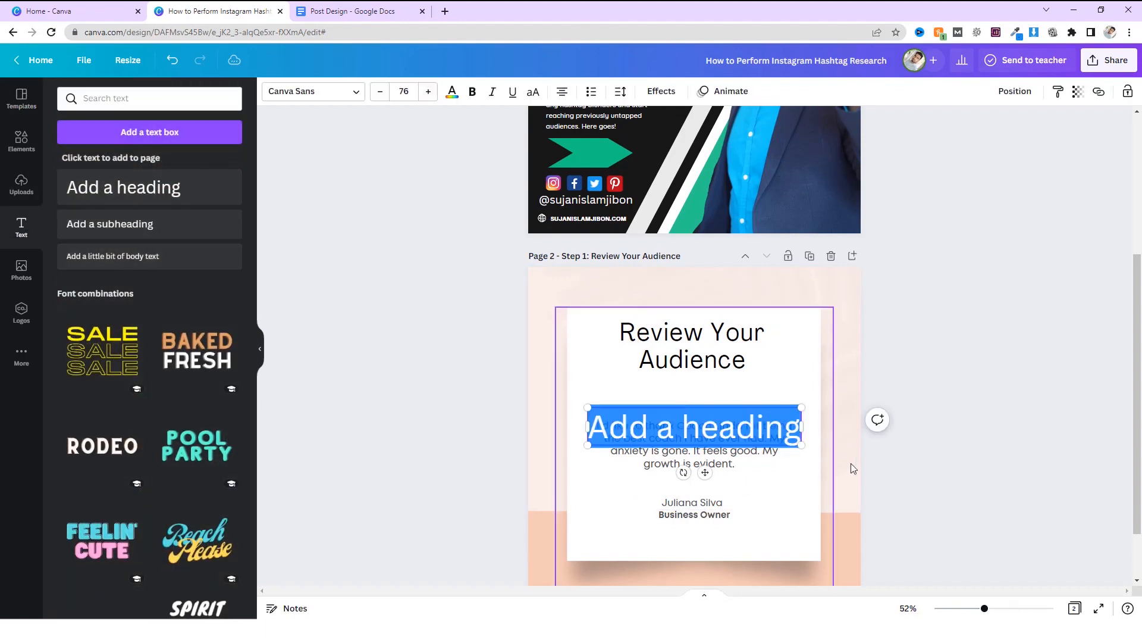
{"action": "type", "text": "Step 1"}
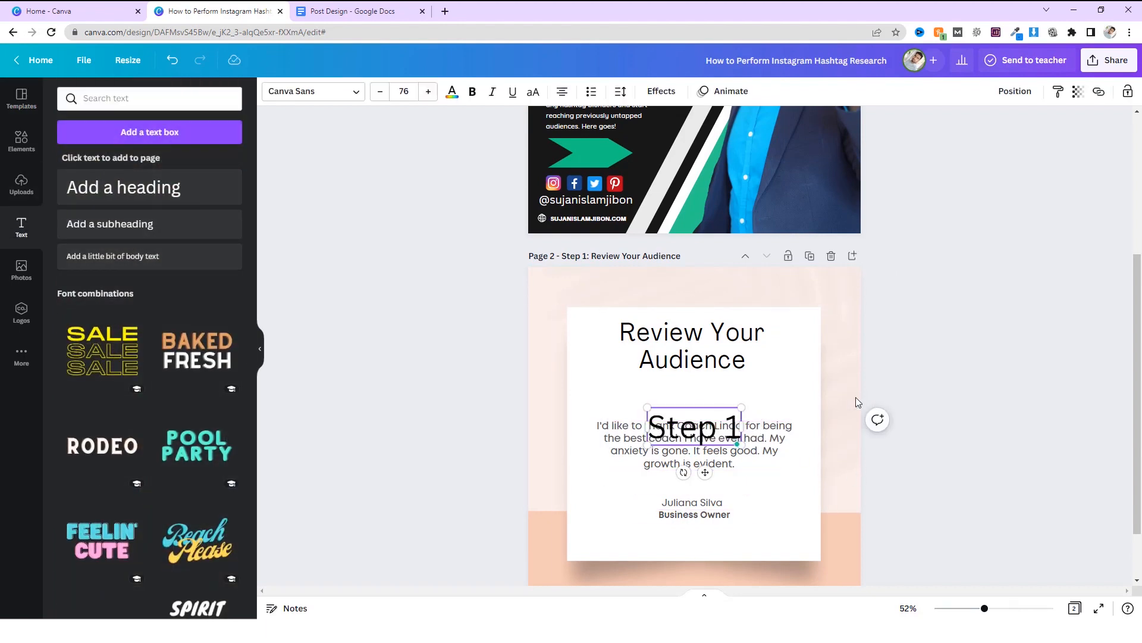
Centre 'Step 1' above the title, lowering 'Review Your Audience' to make room.
{"action": "left_click", "coordinate": [784, 388]}
{"action": "left_click_drag", "start_coordinate": [722, 420], "coordinate": [634, 311]}
{"action": "left_click_drag", "start_coordinate": [700, 358], "coordinate": [701, 378]}
{"action": "left_click_drag", "start_coordinate": [631, 323], "coordinate": [700, 306]}
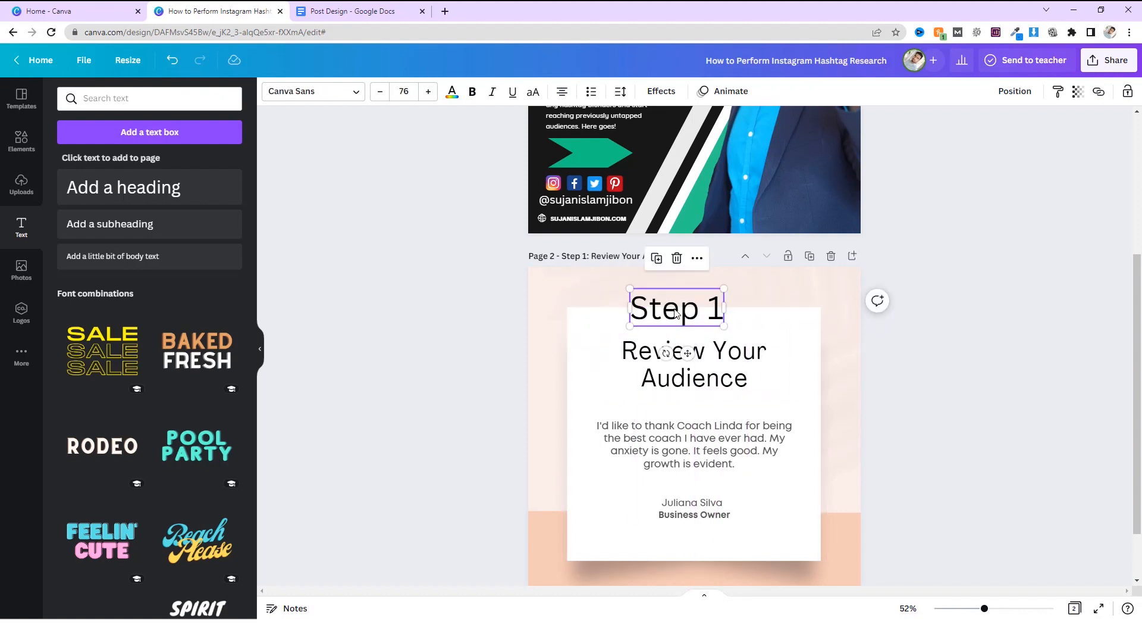
Add a circle from Lines & Shapes at page 2's top-left corner.
{"action": "left_click", "coordinate": [27, 113]}
{"action": "left_click", "coordinate": [22, 141]}
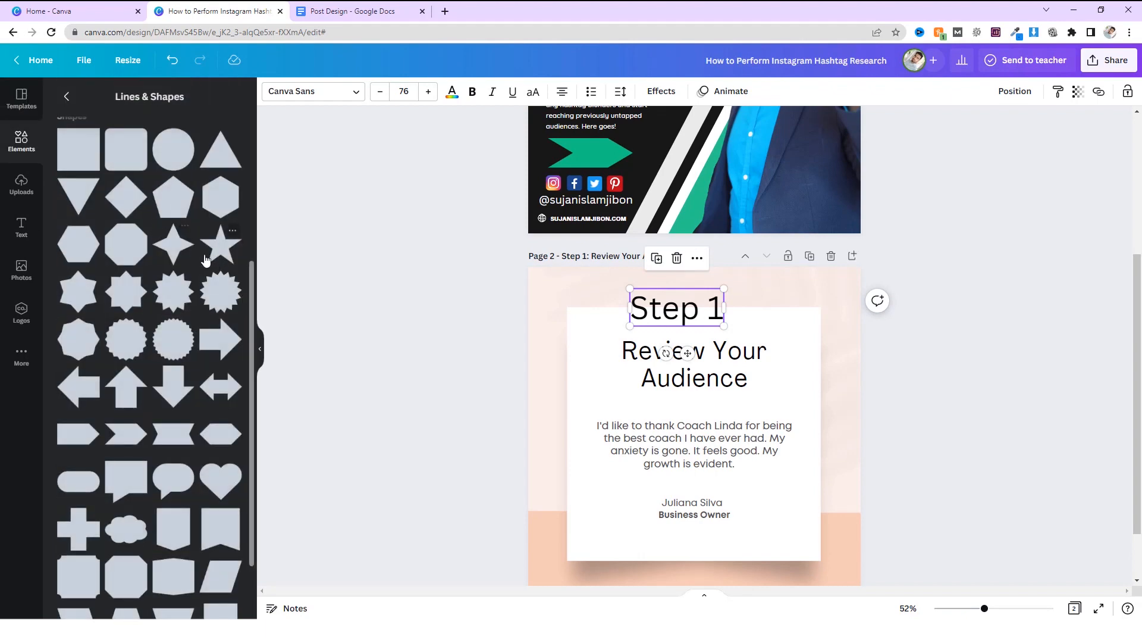
{"action": "left_click", "coordinate": [67, 97]}
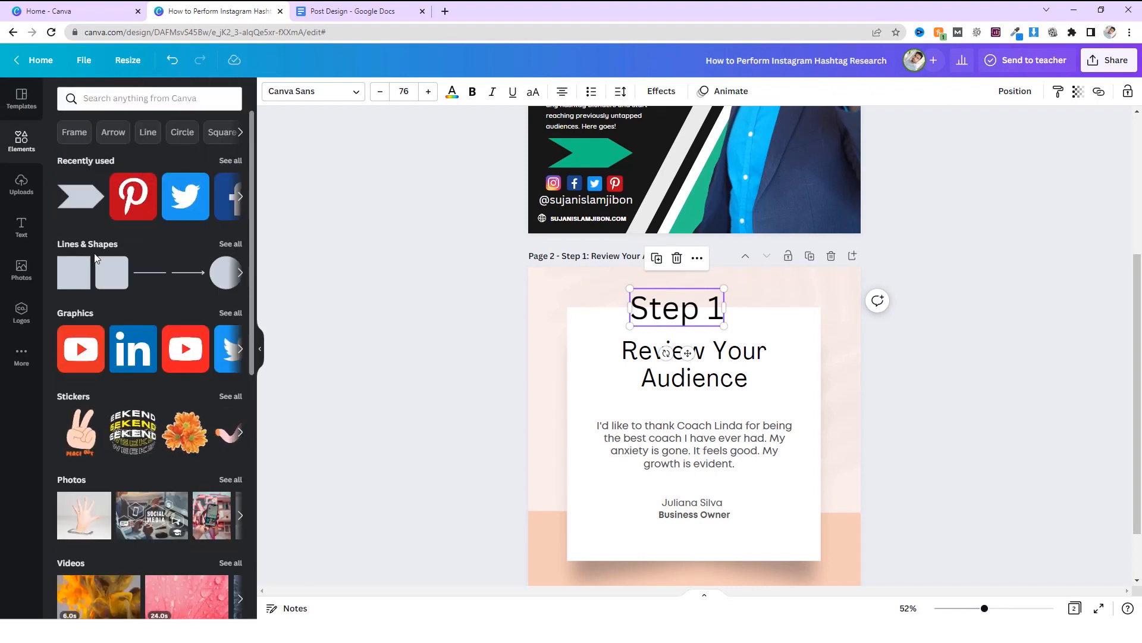
{"action": "left_click", "coordinate": [230, 244]}
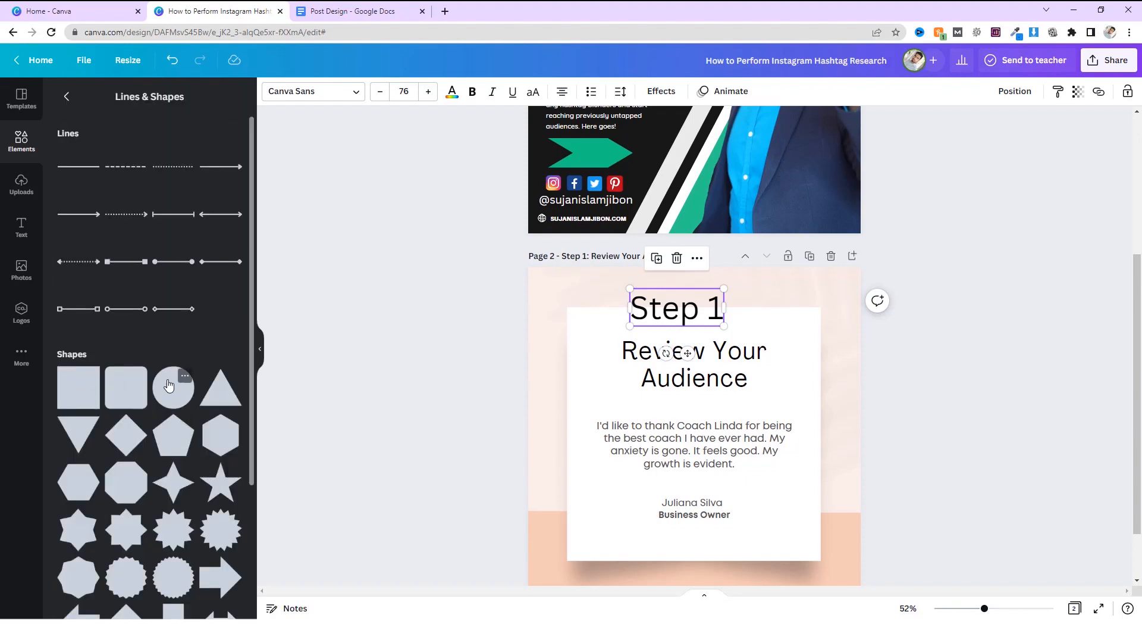
{"action": "left_click_drag", "start_coordinate": [169, 385], "coordinate": [550, 279]}
Move a smaller 'Step 1' onto the circle and raise the title on the card.
{"action": "left_click", "coordinate": [666, 310]}
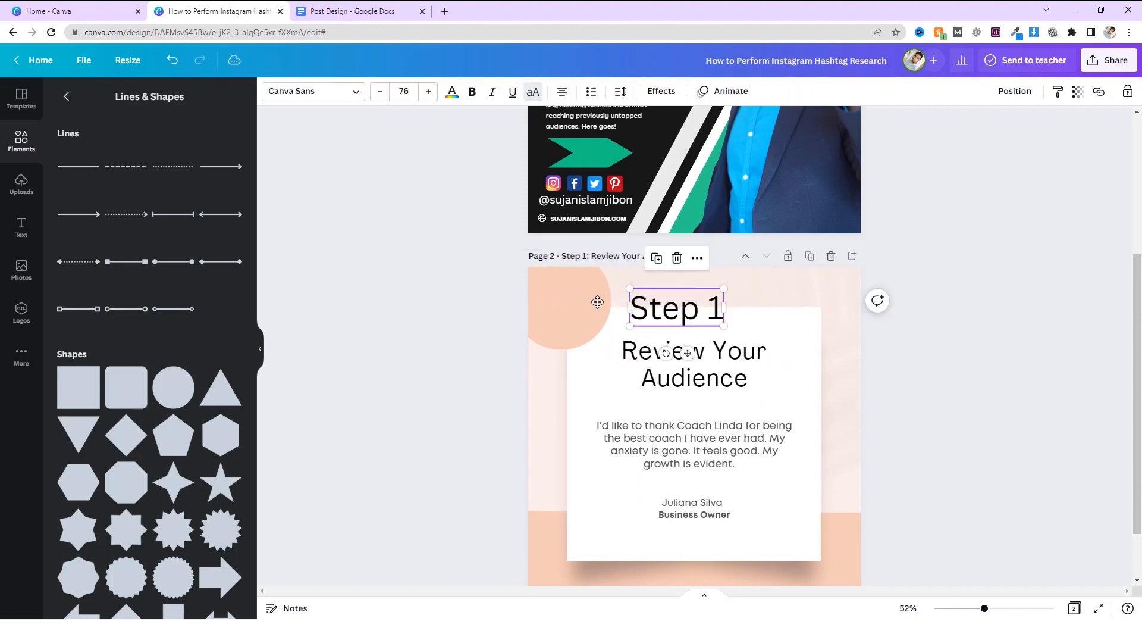
{"action": "left_click_drag", "start_coordinate": [667, 310], "coordinate": [577, 303]}
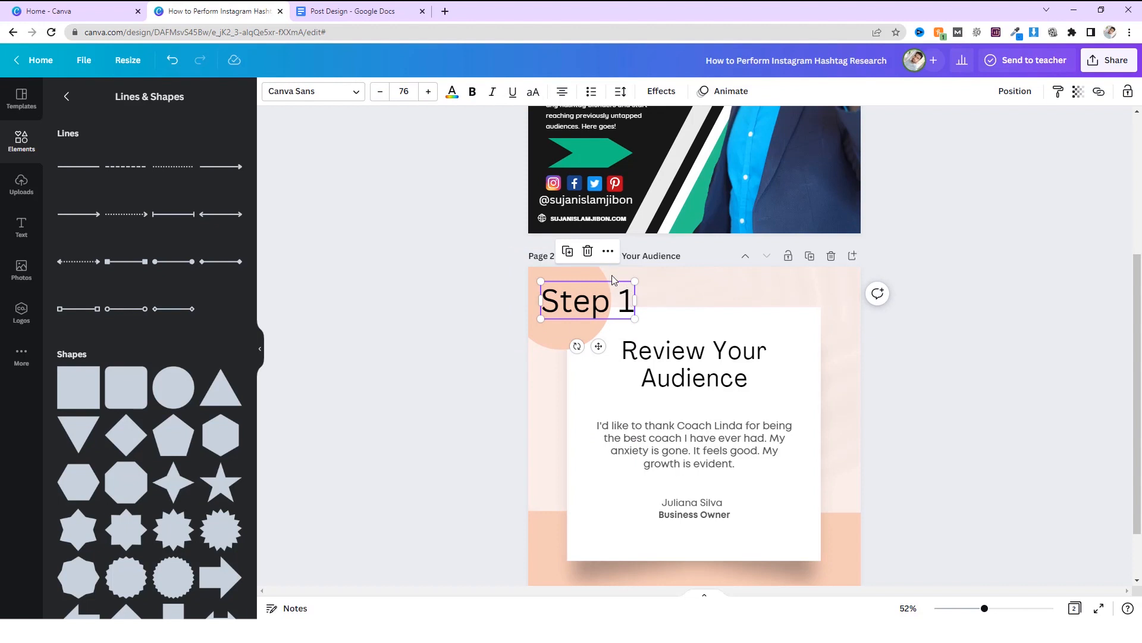
{"action": "left_click", "coordinate": [384, 95]}
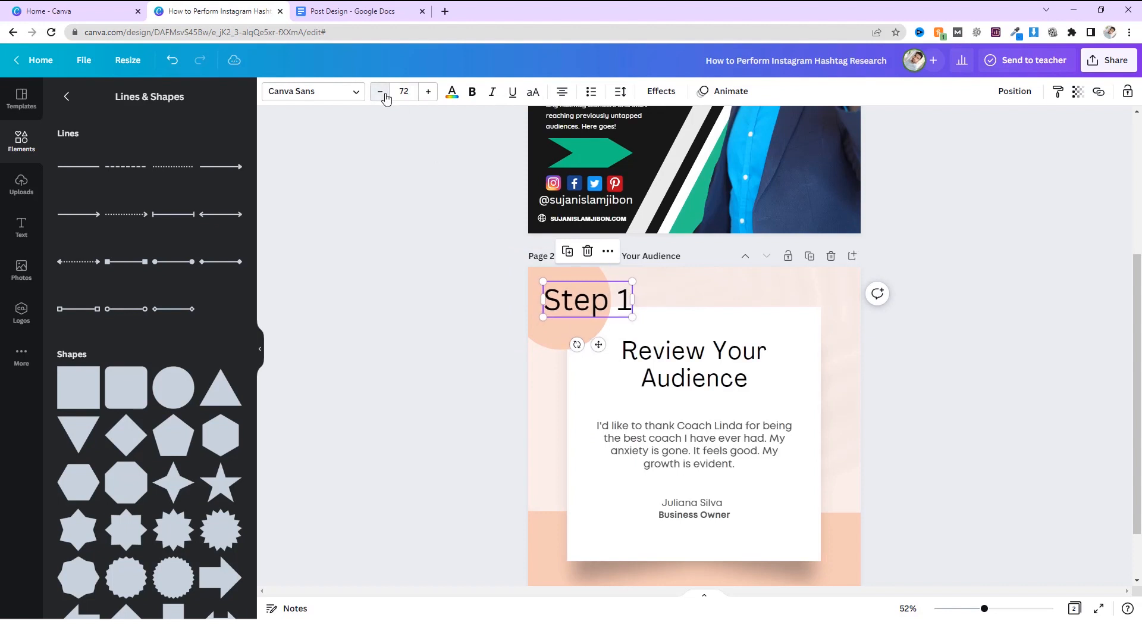
{"action": "left_click", "coordinate": [453, 308]}
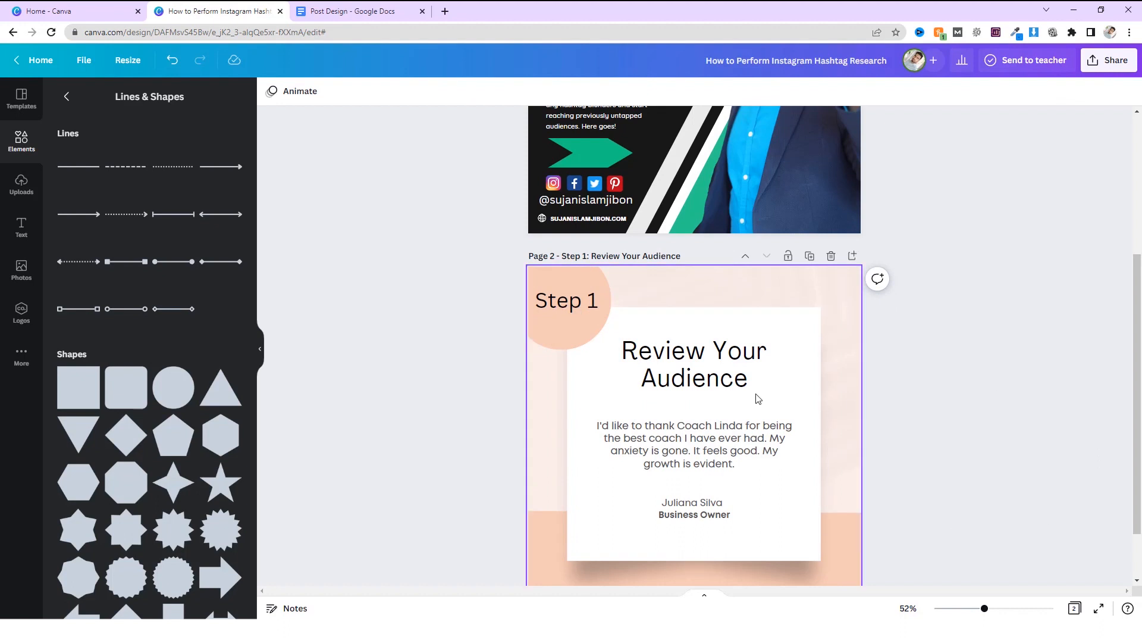
{"action": "left_click_drag", "start_coordinate": [742, 376], "coordinate": [732, 340]}
Move the quote paragraph up just under the title.
{"action": "left_click", "coordinate": [971, 323]}
{"action": "left_click_drag", "start_coordinate": [722, 441], "coordinate": [737, 407]}
{"action": "left_click", "coordinate": [697, 501]}
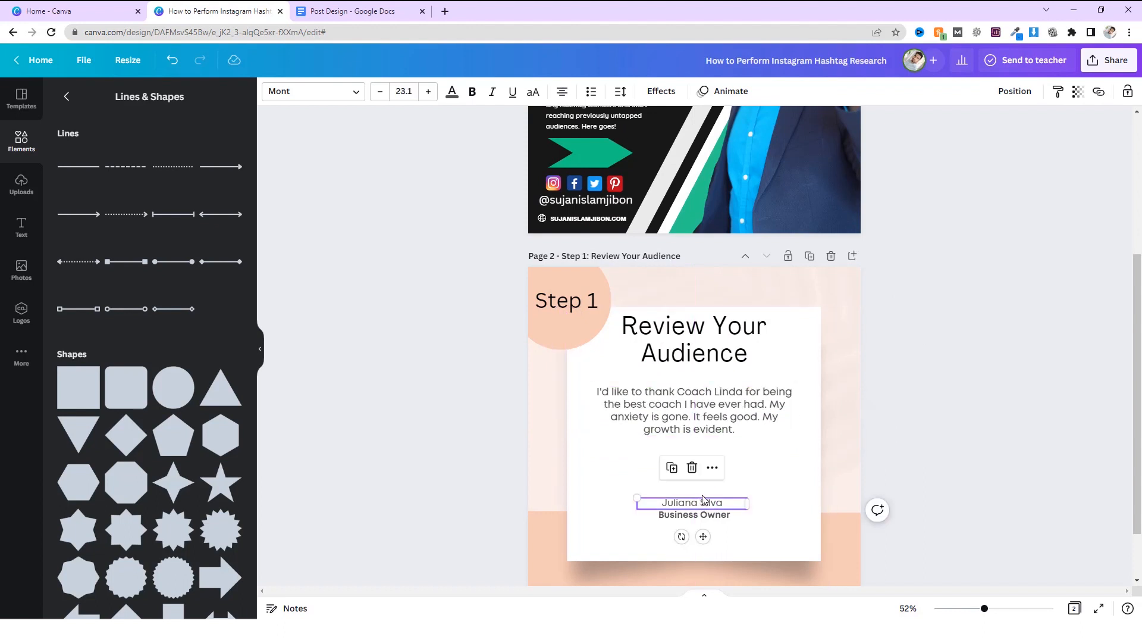
Copy page 1's social handle onto page 2's white card.
{"action": "left_click", "coordinate": [598, 204]}
{"action": "left_click_drag", "start_coordinate": [599, 205], "coordinate": [669, 539]}
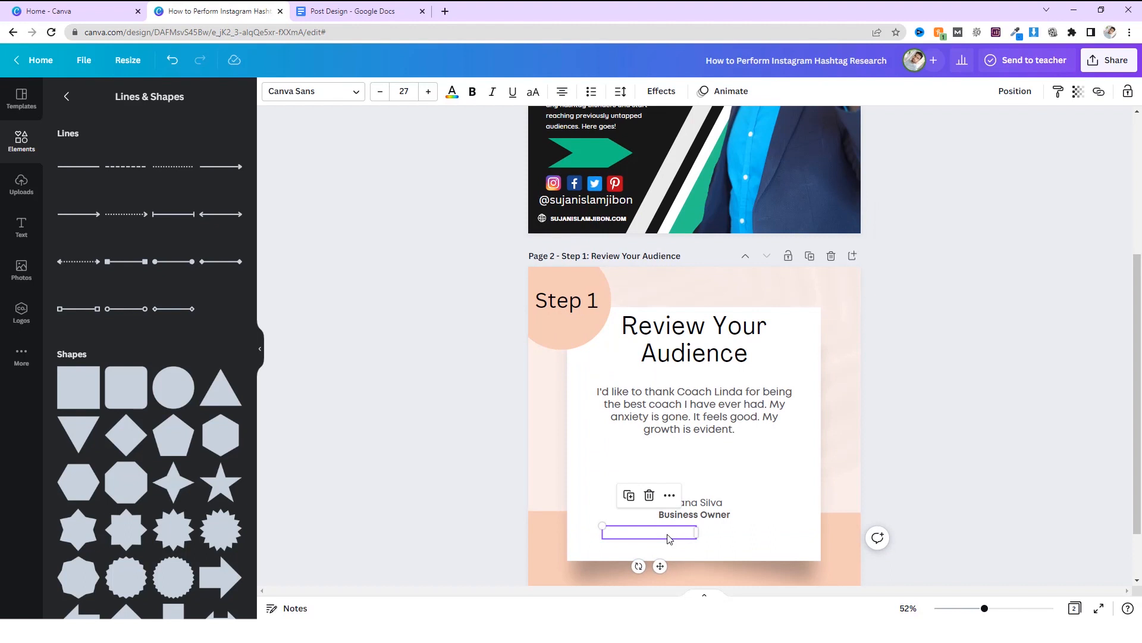
{"action": "key", "text": "ctrl+z"}
{"action": "left_click", "coordinate": [586, 209]}
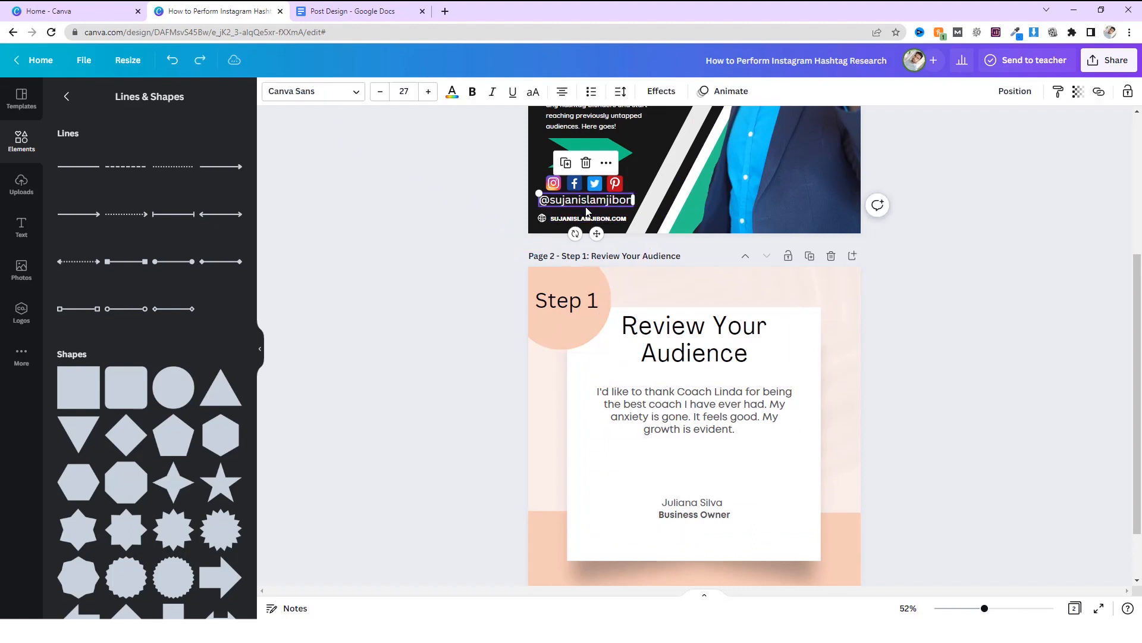
{"action": "key", "text": "ctrl+y"}
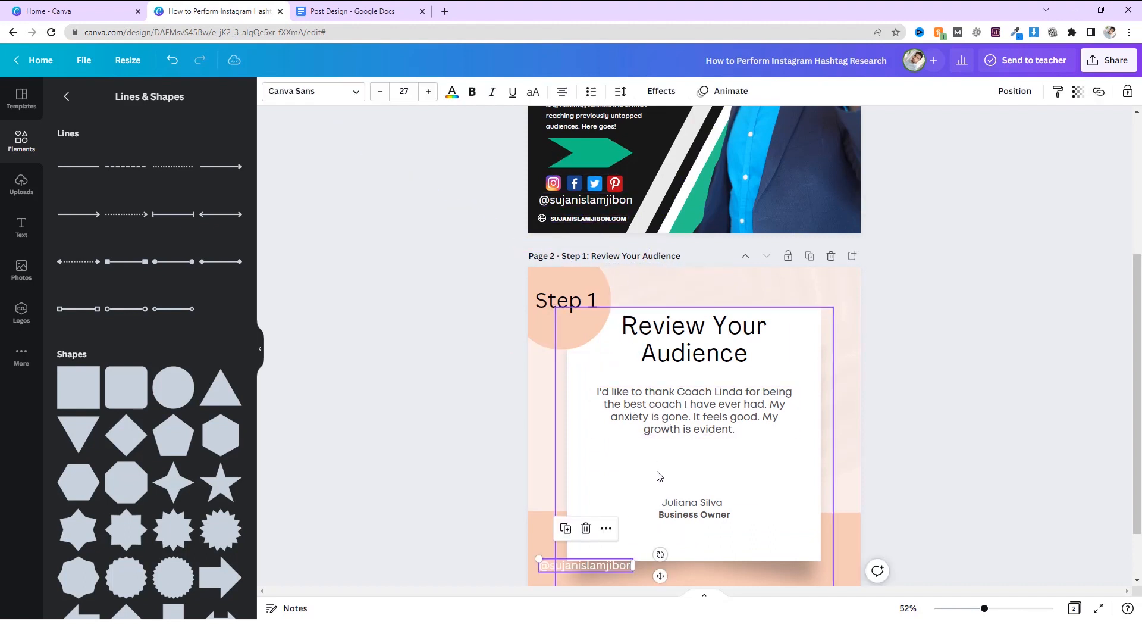
{"action": "left_click_drag", "start_coordinate": [613, 570], "coordinate": [662, 548]}
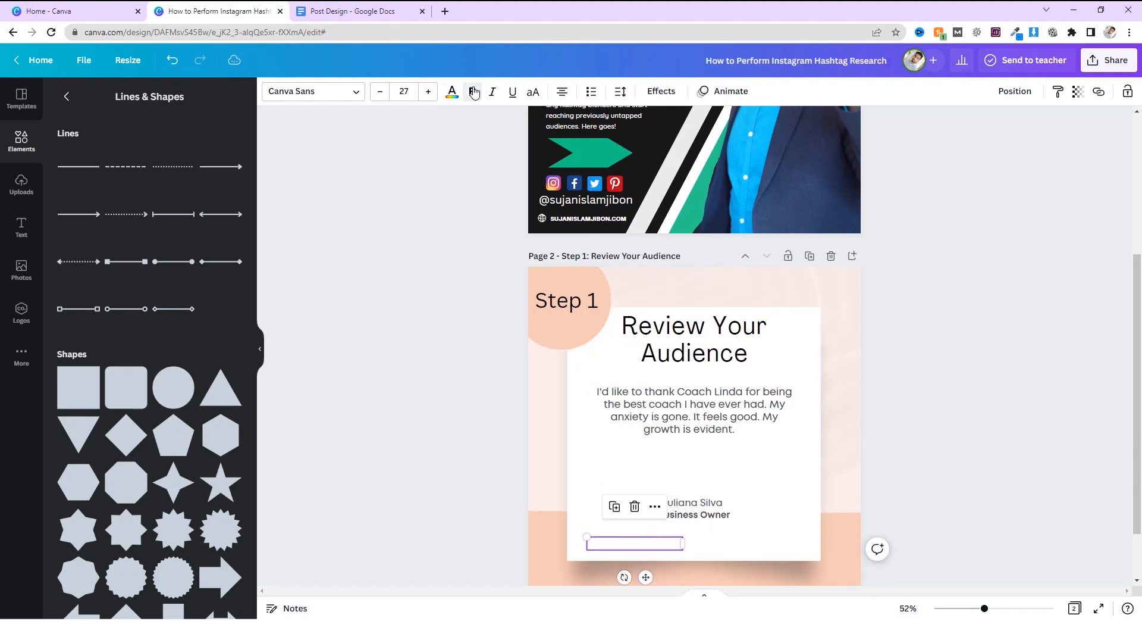
Make the handle text black and place it at the card's bottom-left.
{"action": "left_click", "coordinate": [453, 92]}
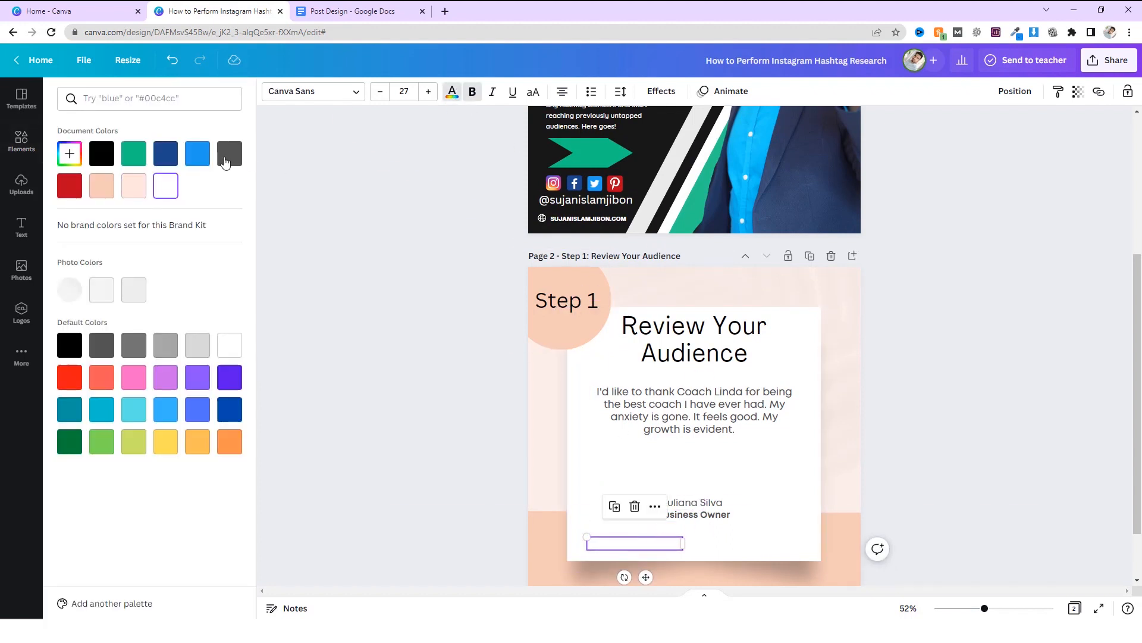
{"action": "left_click", "coordinate": [101, 154]}
{"action": "mouse_move", "coordinate": [650, 546]}
{"action": "left_mouse_down"}
{"action": "mouse_move", "coordinate": [767, 551]}
{"action": "mouse_move", "coordinate": [636, 553]}
{"action": "left_mouse_up"}
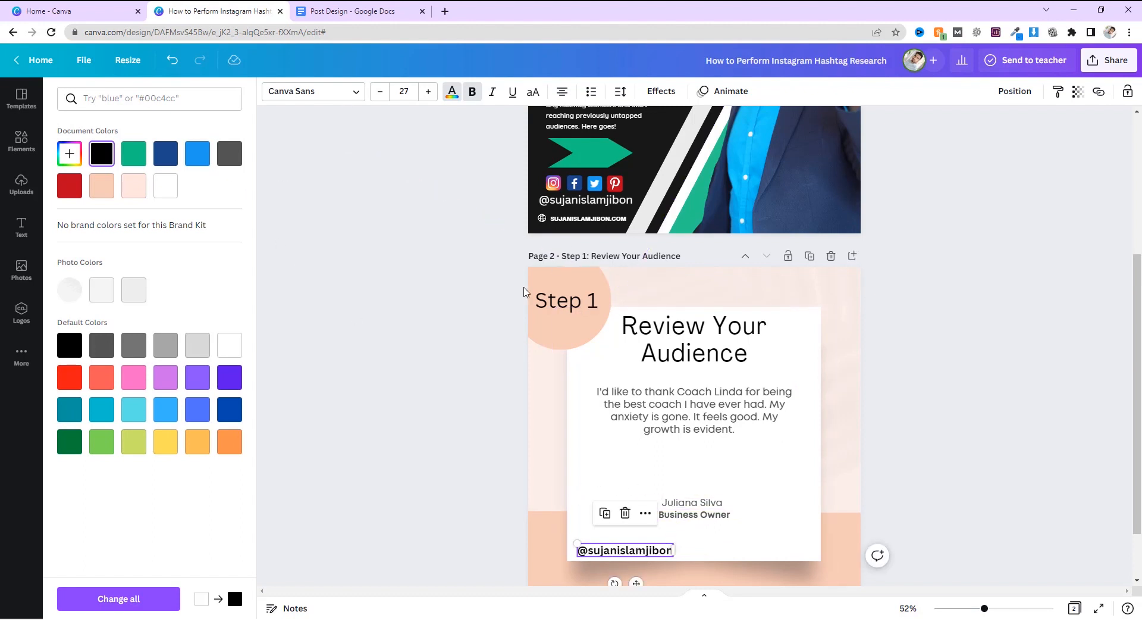
{"action": "left_click", "coordinate": [454, 390]}
Copy the Step 1 body paragraph from the Post Design document.
{"action": "left_click", "coordinate": [666, 409]}
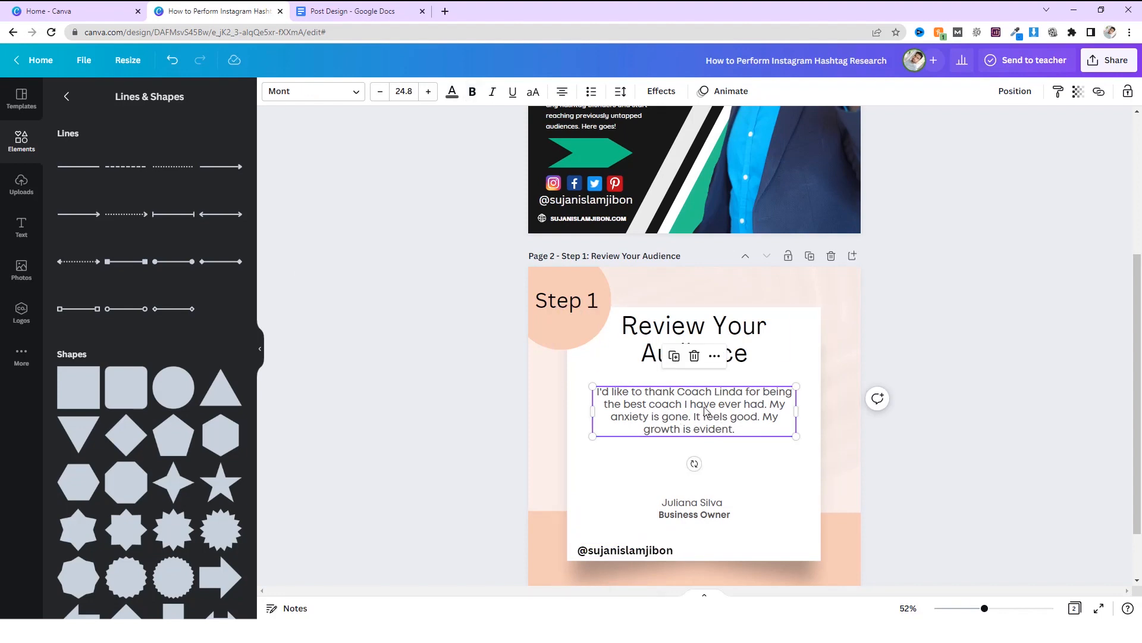
{"action": "left_click", "coordinate": [352, 11]}
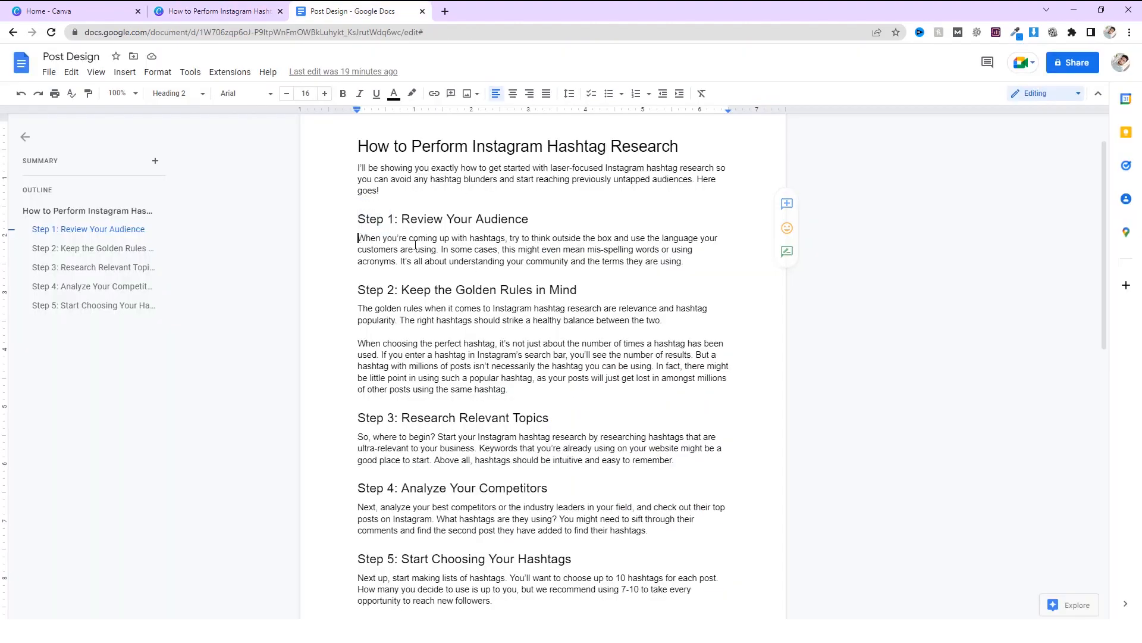
{"action": "left_click_drag", "start_coordinate": [359, 238], "coordinate": [696, 262]}
{"action": "key", "text": "ctrl+c"}
{"action": "left_click", "coordinate": [286, 4]}
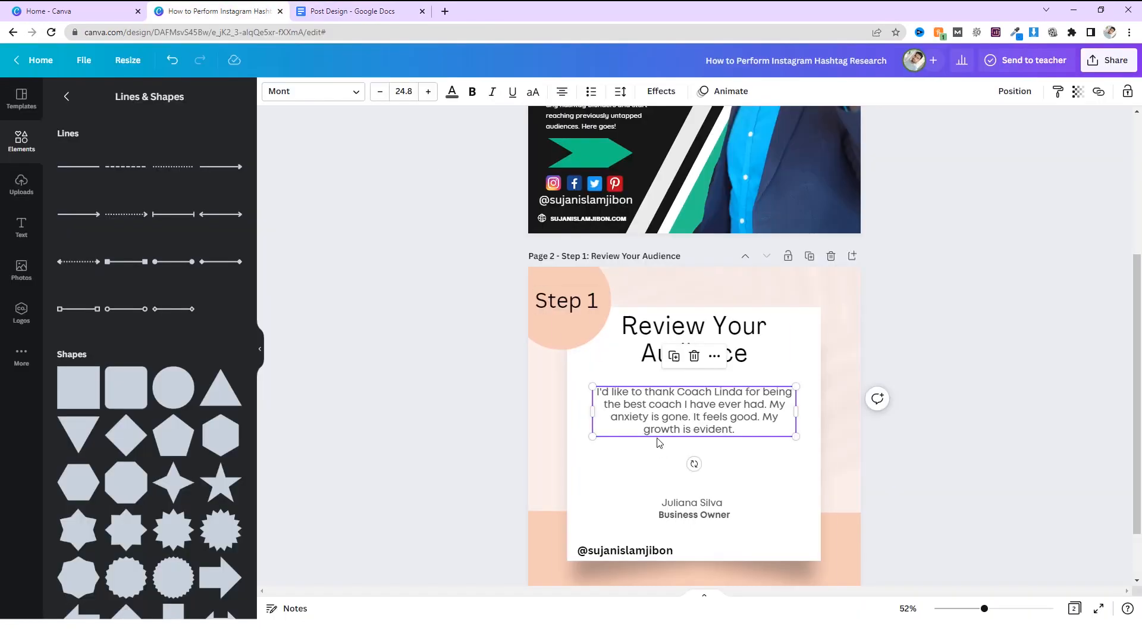
Replace the quote with the pasted Step 1 paragraph and centre heading and paragraph.
{"action": "key", "text": "ctrl+a"}
{"action": "key", "text": "ctrl+v"}
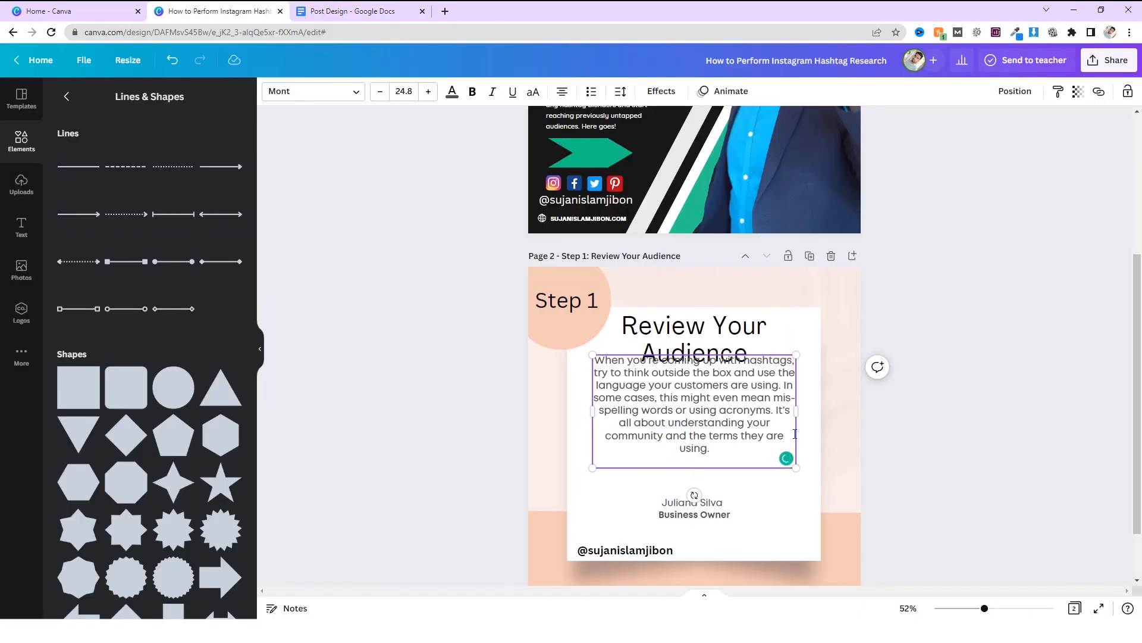
{"action": "left_click", "coordinate": [963, 424]}
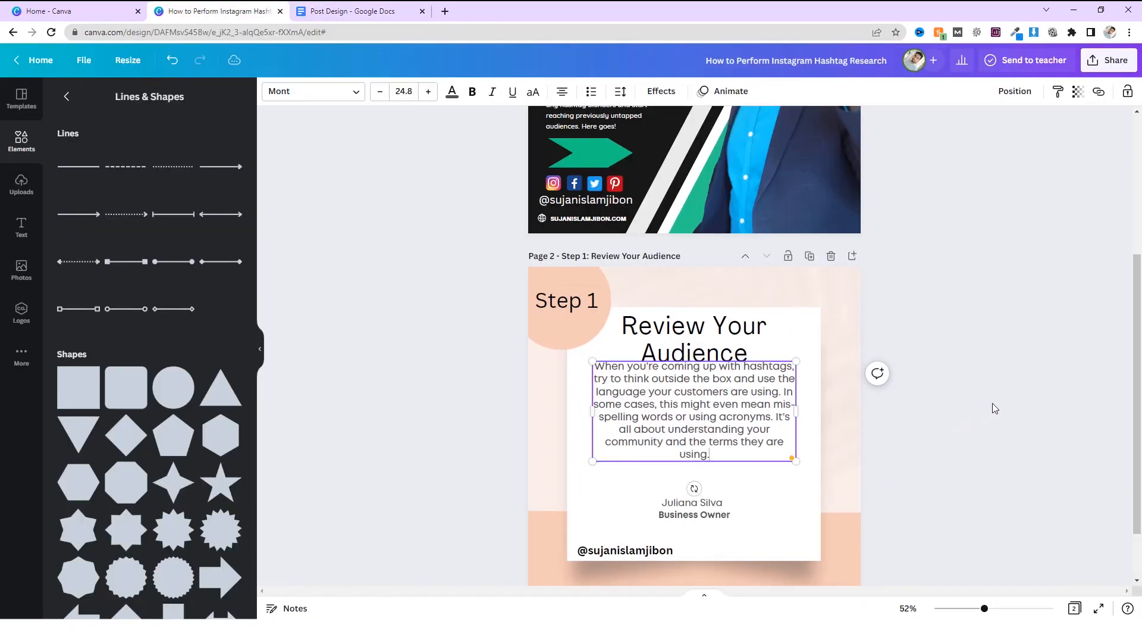
{"action": "left_click", "coordinate": [753, 427]}
{"action": "left_click", "coordinate": [749, 336]}
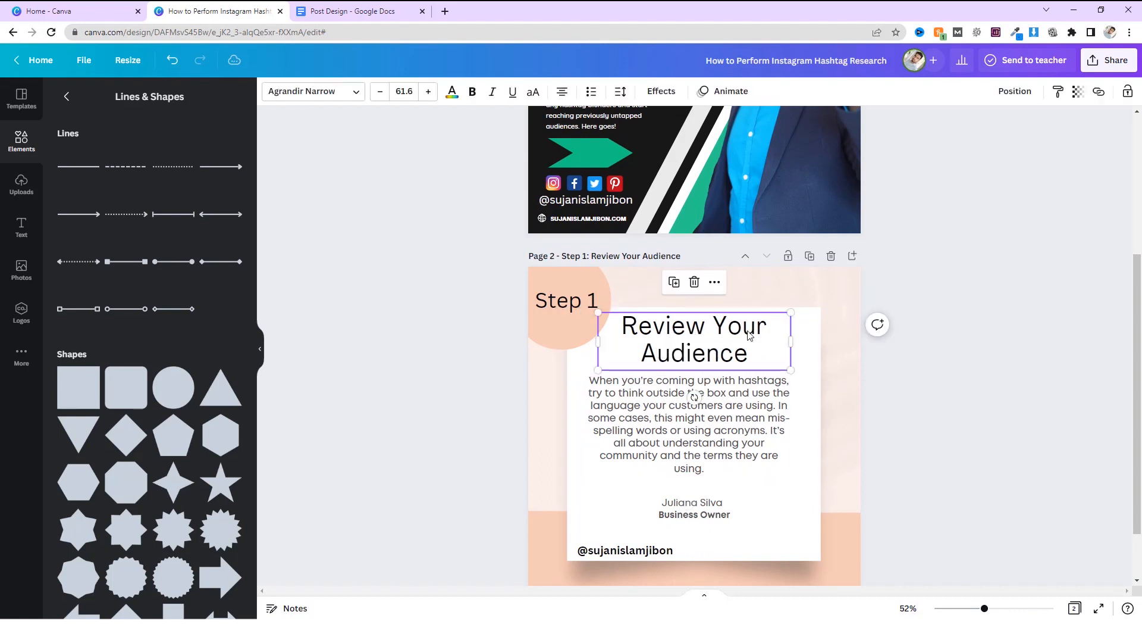
{"action": "left_click", "coordinate": [989, 339]}
{"action": "left_click_drag", "start_coordinate": [723, 354], "coordinate": [716, 350]}
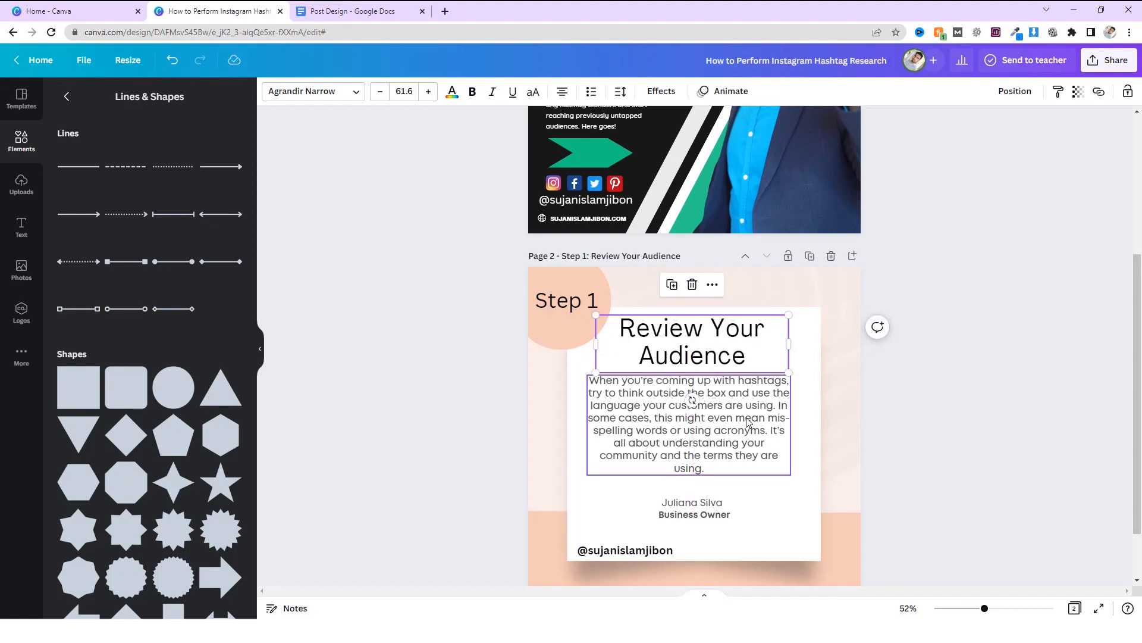
{"action": "left_click_drag", "start_coordinate": [749, 425], "coordinate": [751, 425]}
Delete the quoted person's name line and set the paragraph just below the heading.
{"action": "left_click", "coordinate": [720, 504]}
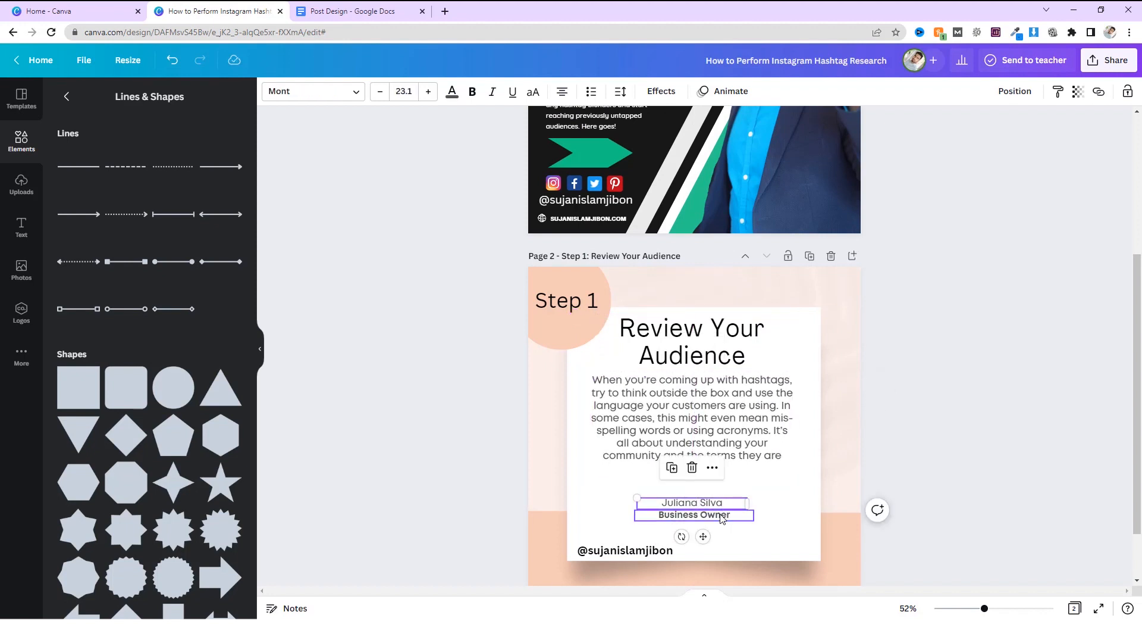
{"action": "key", "text": "Delete"}
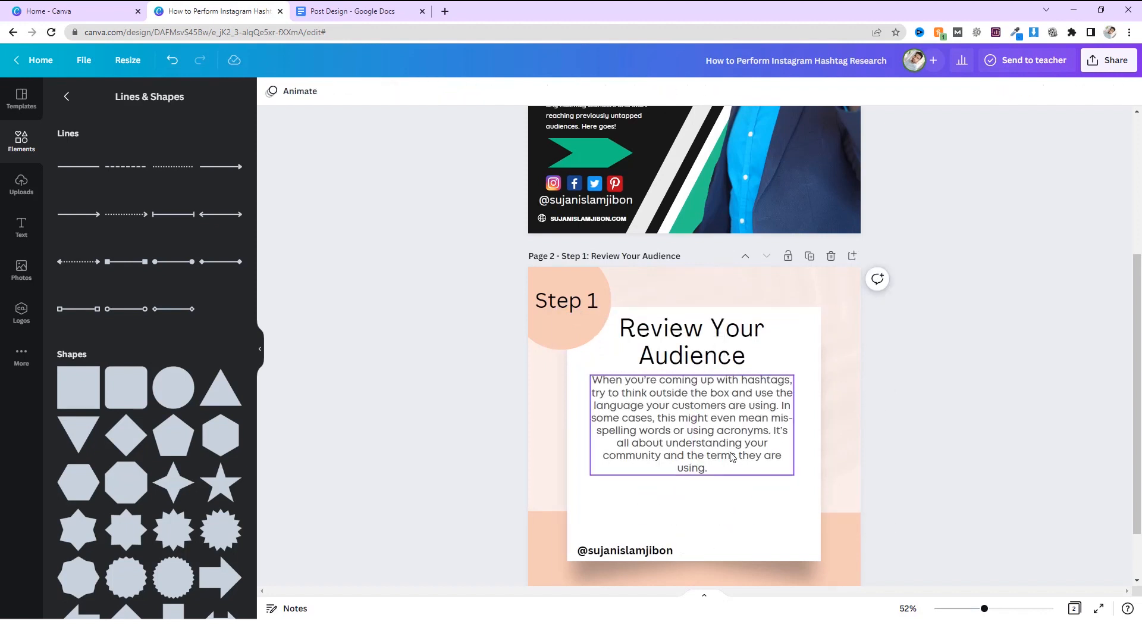
{"action": "left_click", "coordinate": [729, 463]}
{"action": "left_click_drag", "start_coordinate": [729, 462], "coordinate": [729, 458]}
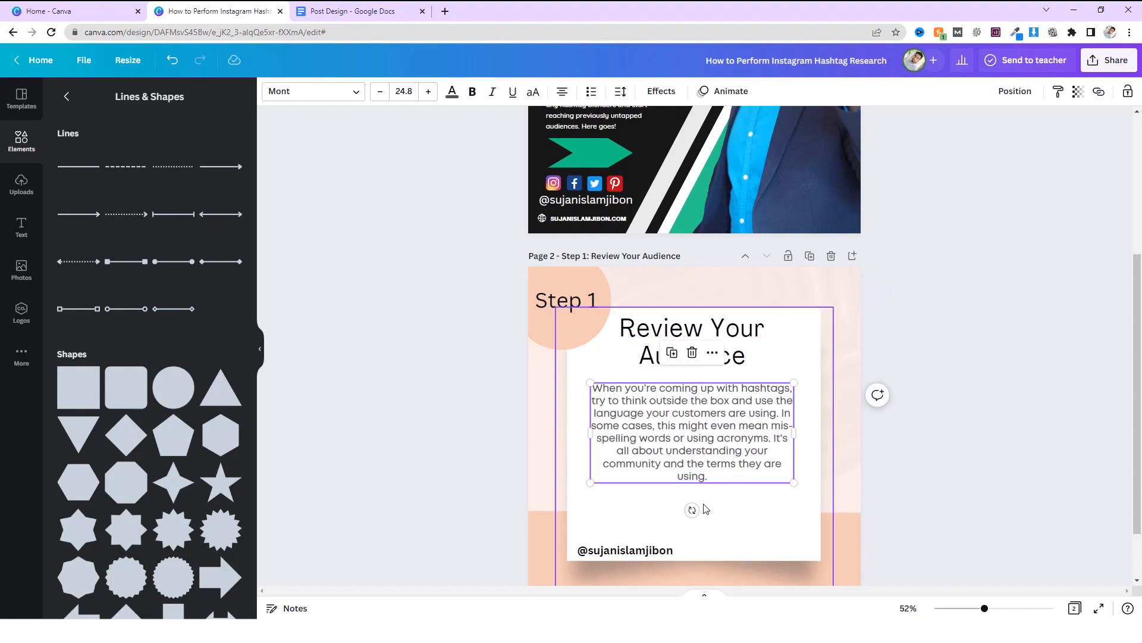
{"action": "left_click", "coordinate": [738, 360]}
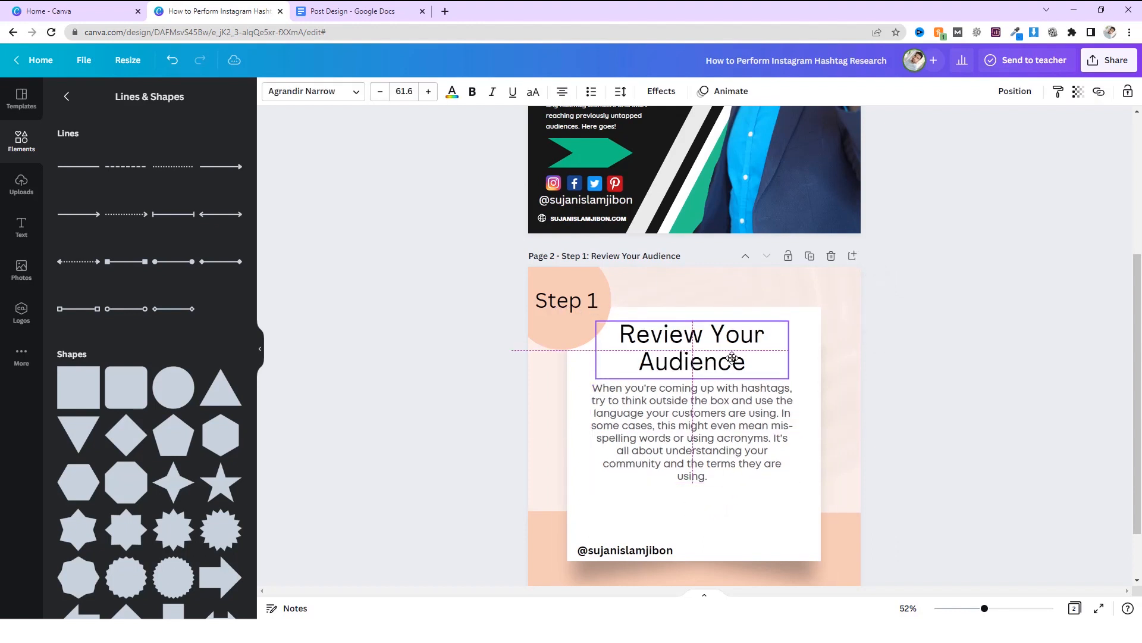
{"action": "left_click", "coordinate": [1009, 410]}
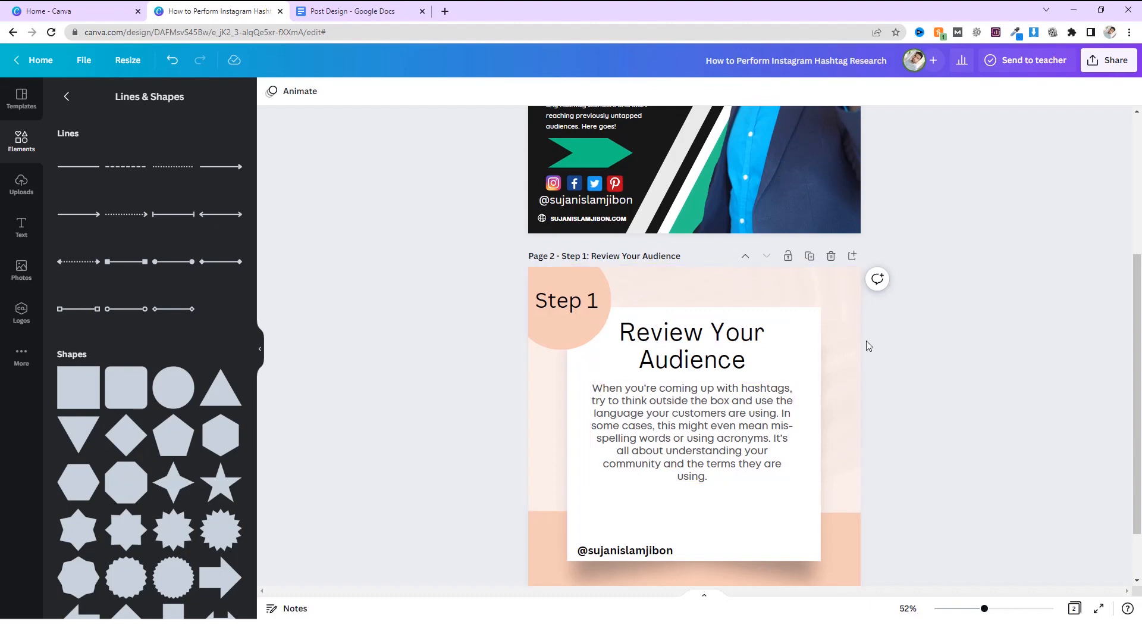
Change the page 2 background colour to teal-green.
{"action": "left_click", "coordinate": [854, 329]}
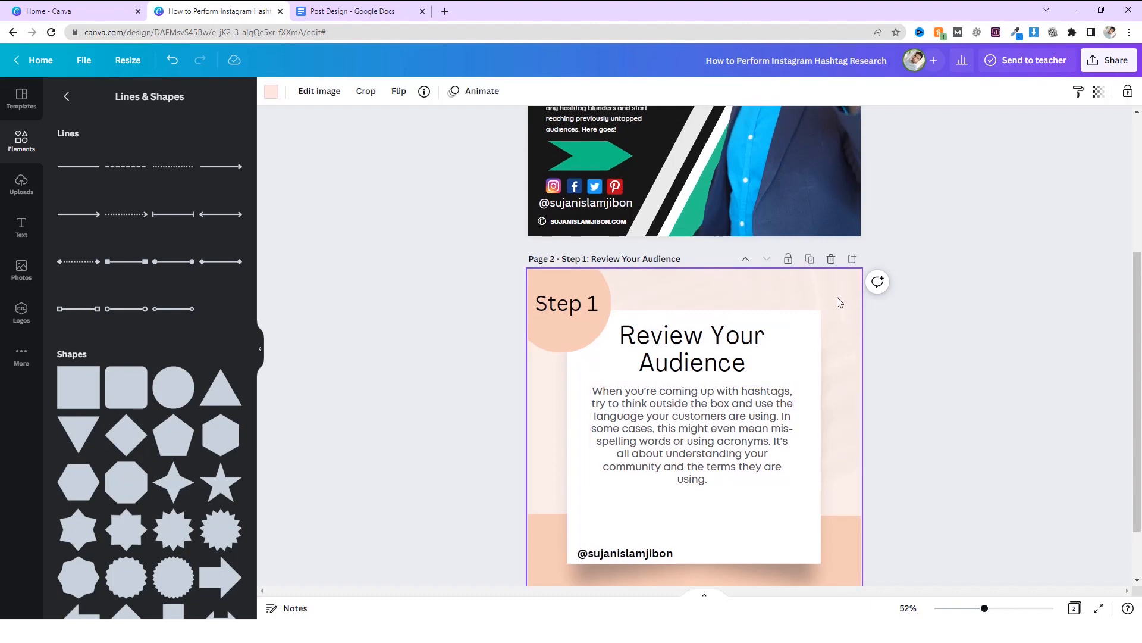
{"action": "scroll", "coordinate": [703, 198], "scroll_direction": "up", "scroll_amount": 3}
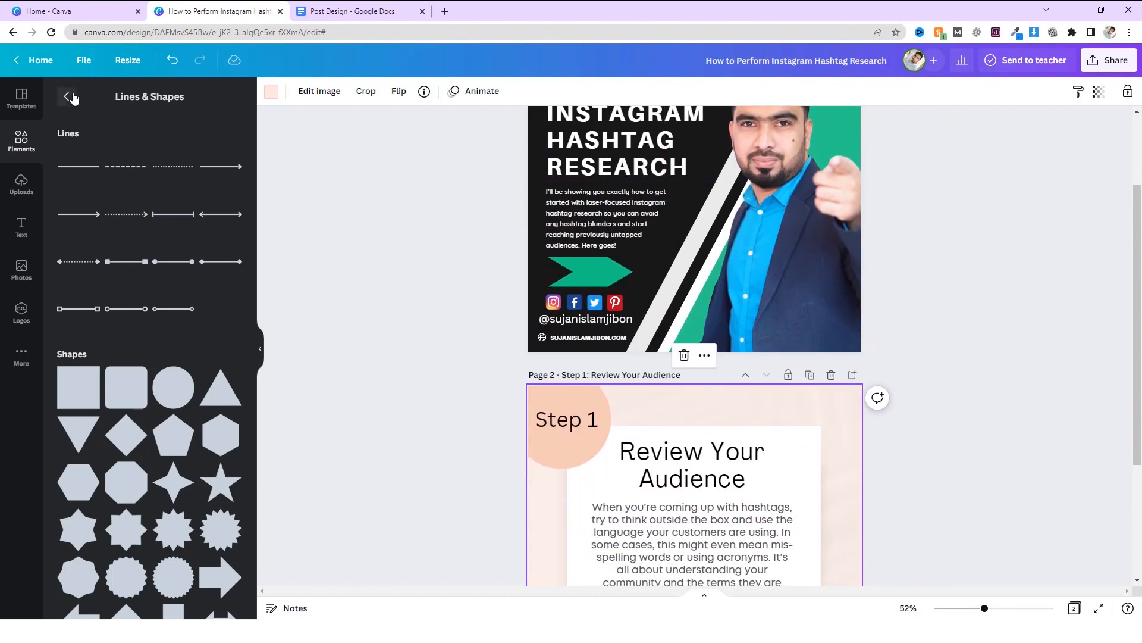
{"action": "left_click", "coordinate": [70, 97]}
{"action": "left_click", "coordinate": [271, 91]}
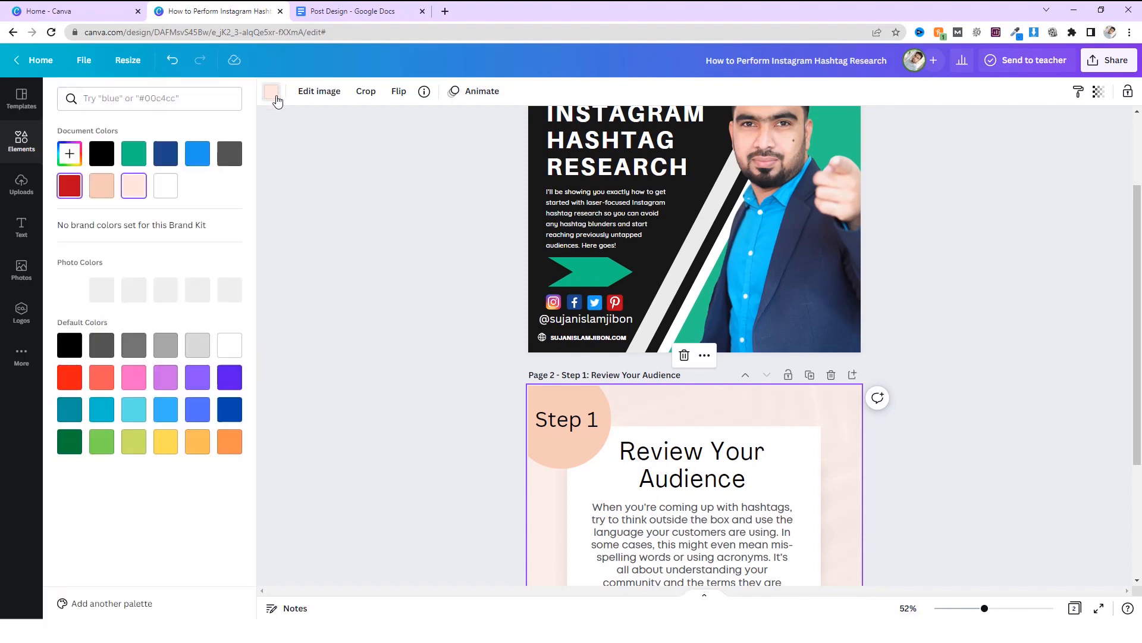
{"action": "left_click", "coordinate": [173, 156]}
{"action": "scroll", "coordinate": [726, 366], "scroll_direction": "down", "scroll_amount": 2}
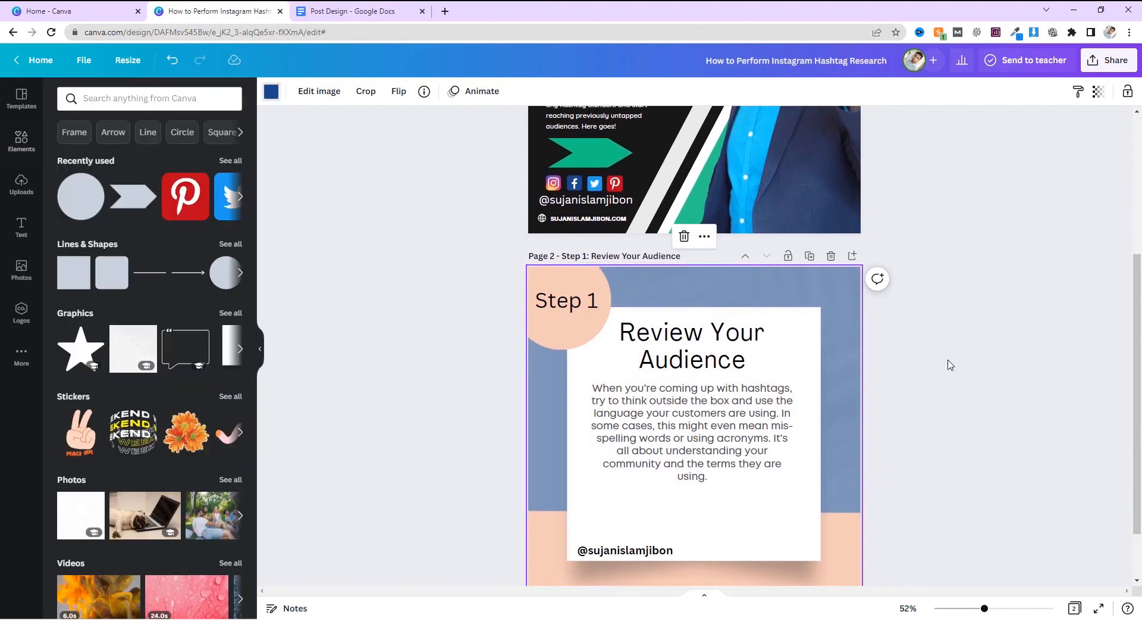
{"action": "scroll", "coordinate": [951, 364], "scroll_direction": "up", "scroll_amount": 3}
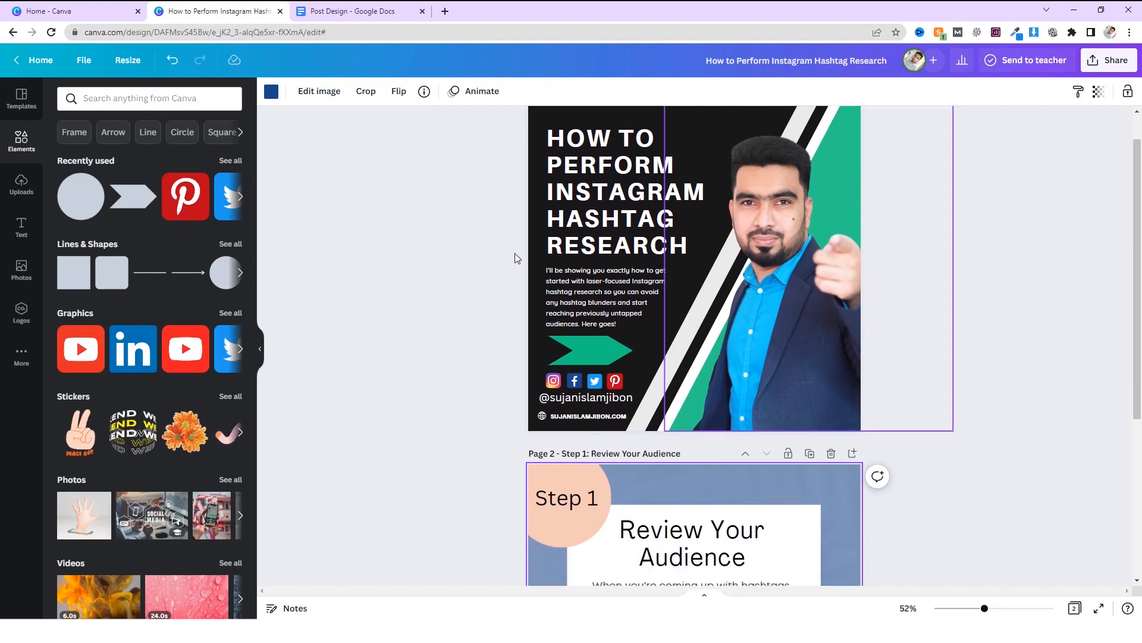
{"action": "scroll", "coordinate": [515, 257], "scroll_direction": "down", "scroll_amount": 1}
{"action": "left_click", "coordinate": [271, 91]}
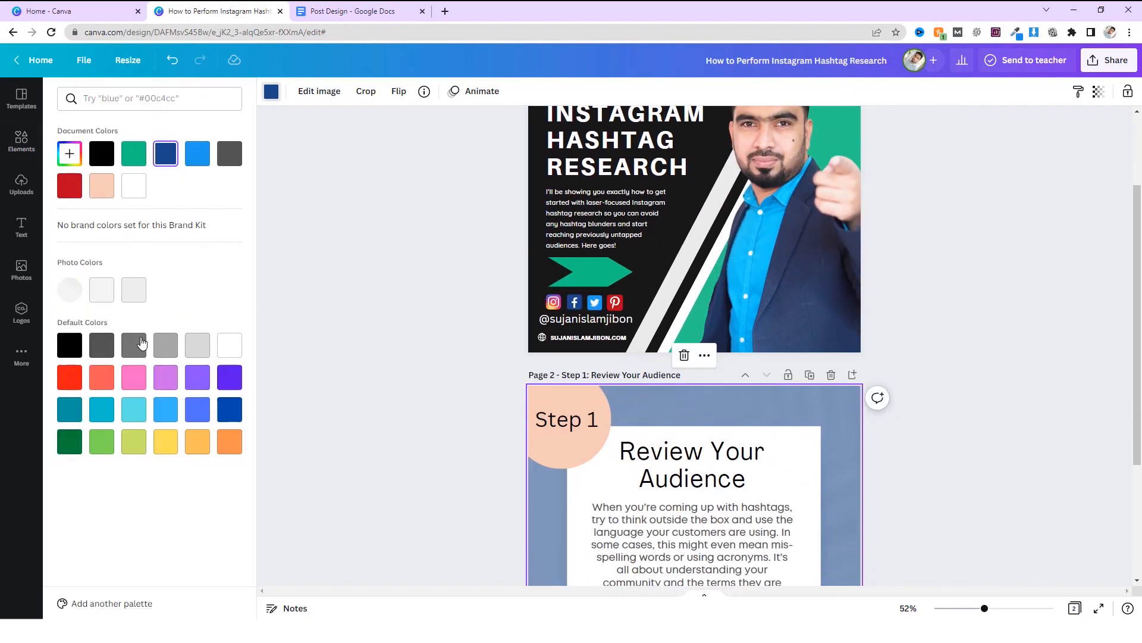
{"action": "left_click", "coordinate": [132, 161]}
{"action": "left_click", "coordinate": [936, 311]}
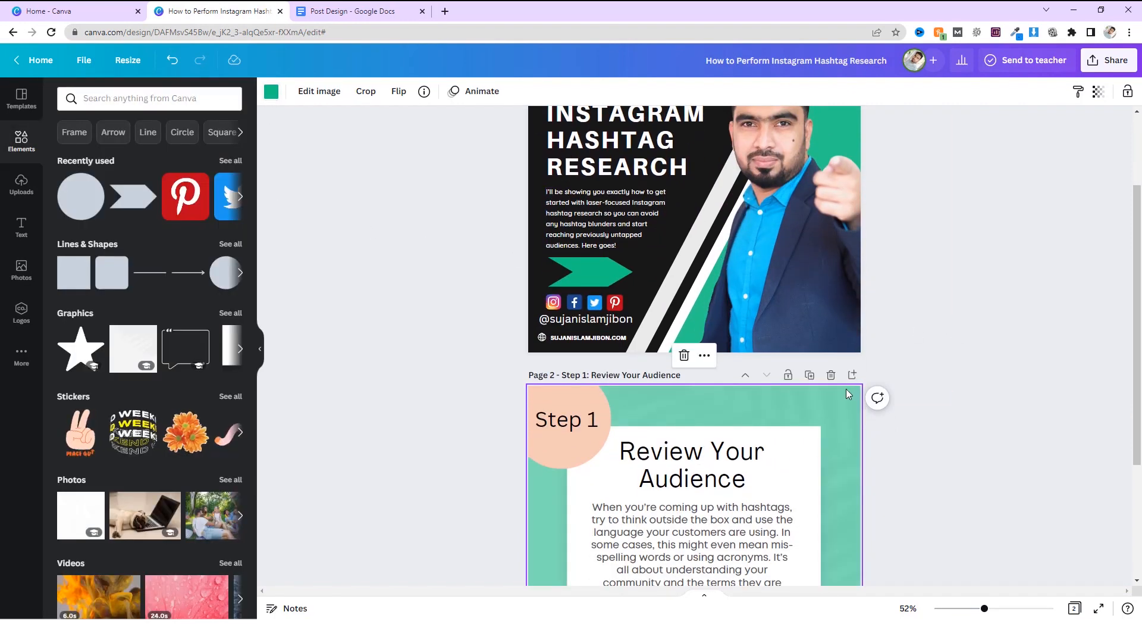
{"action": "scroll", "coordinate": [846, 388], "scroll_direction": "down", "scroll_amount": 3}
{"action": "scroll", "coordinate": [856, 190], "scroll_direction": "up", "scroll_amount": 2}
{"action": "scroll", "coordinate": [845, 341], "scroll_direction": "down", "scroll_amount": 3}
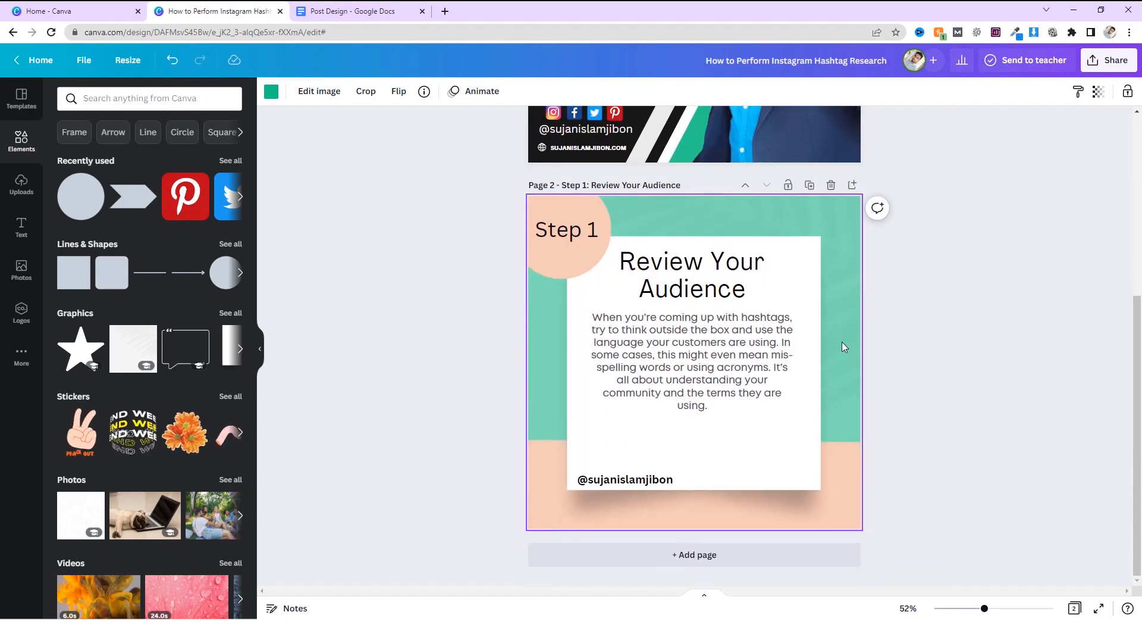
Recolour the peach bottom band bright blue.
{"action": "left_click", "coordinate": [847, 464]}
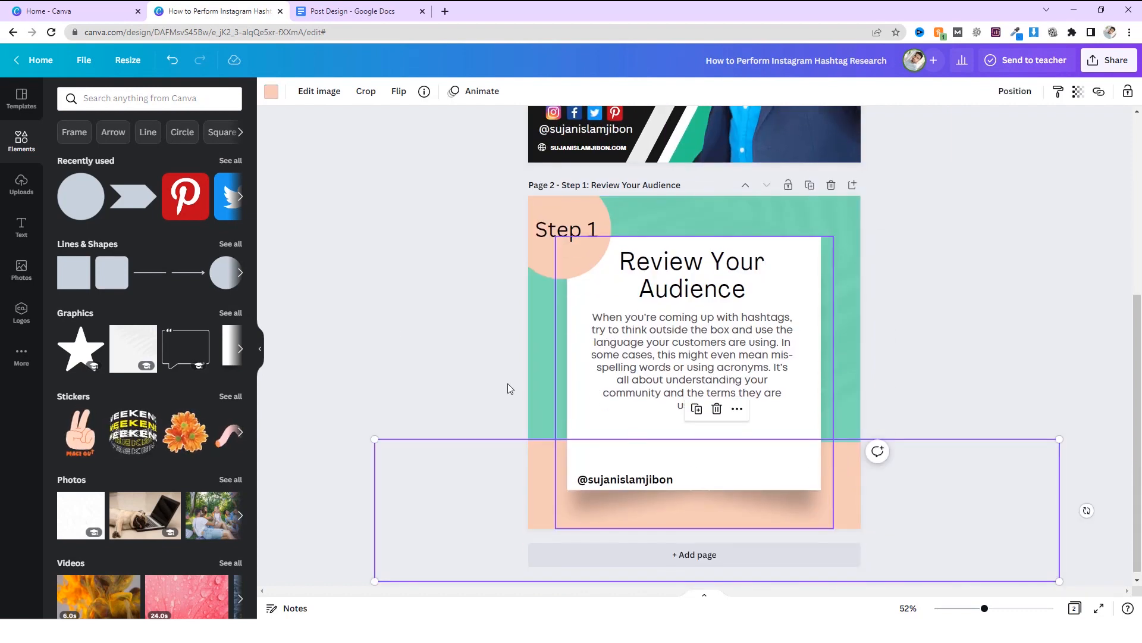
{"action": "left_click", "coordinate": [271, 91]}
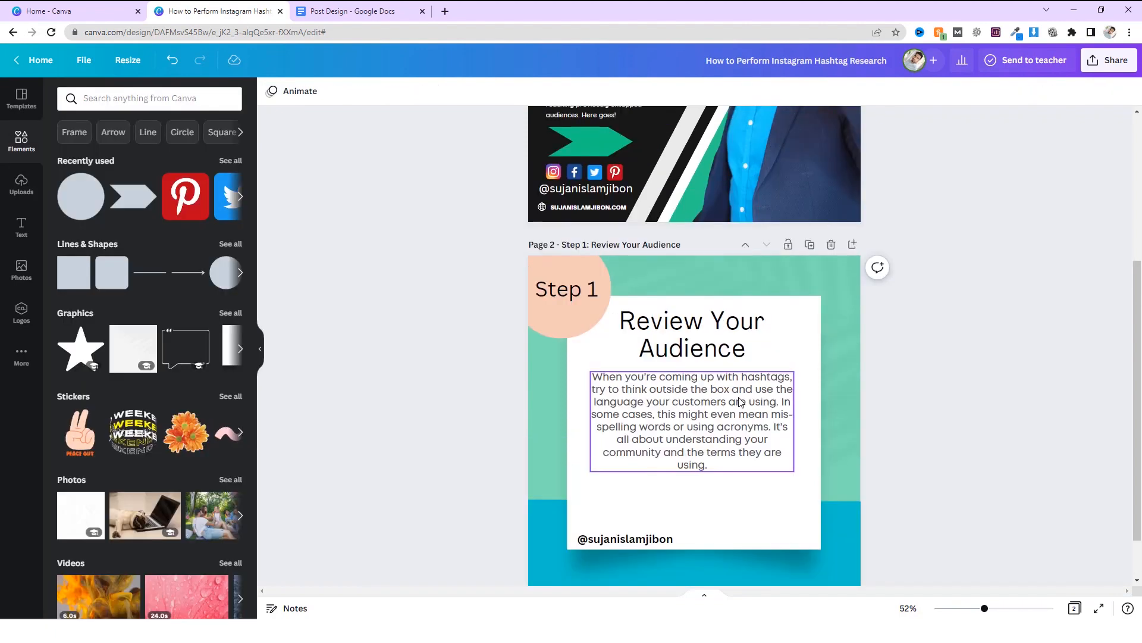
{"action": "left_click", "coordinate": [741, 399]}
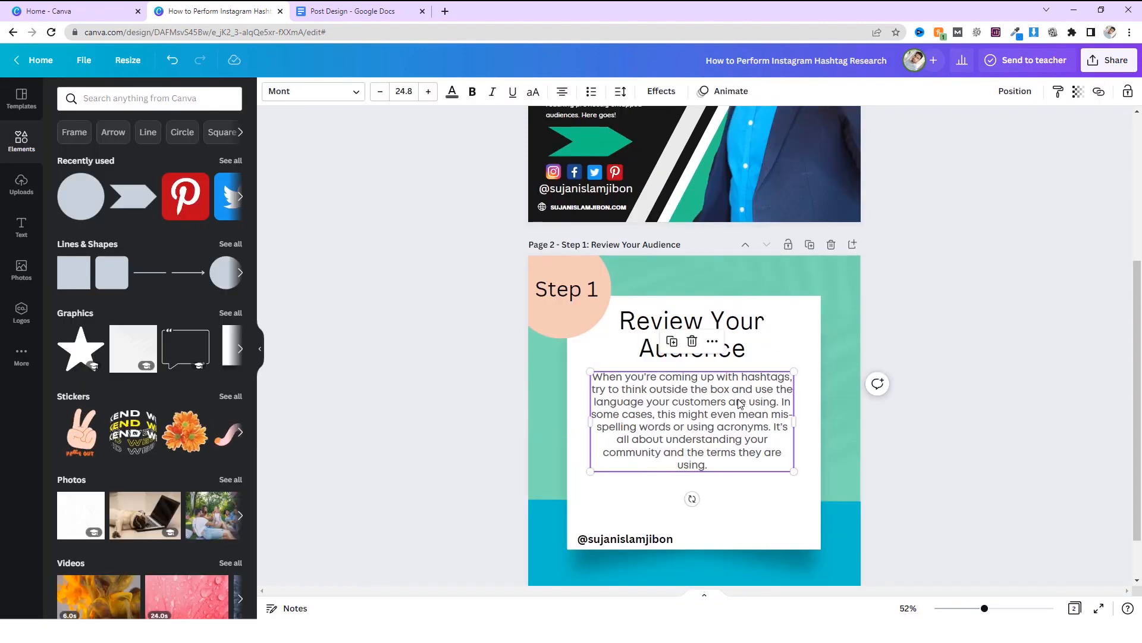
Duplicate the teal and blue 'Review Your Audience' Step 1 page twice.
{"action": "left_click", "coordinate": [964, 316]}
{"action": "scroll", "coordinate": [820, 334], "scroll_direction": "up", "scroll_amount": 4}
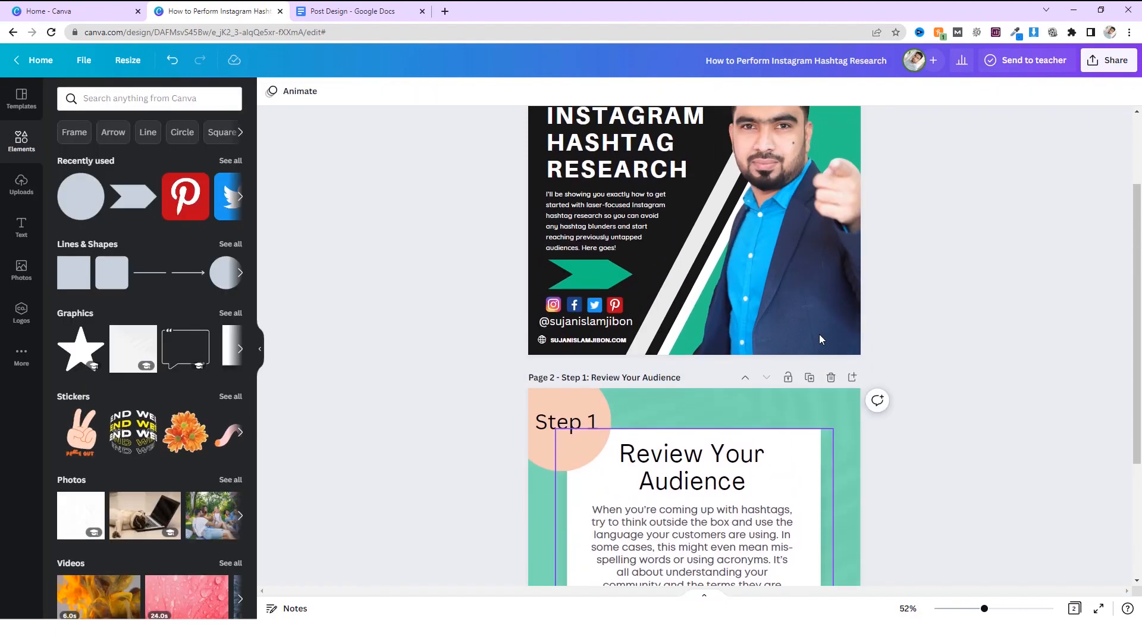
{"action": "scroll", "coordinate": [790, 364], "scroll_direction": "down", "scroll_amount": 3}
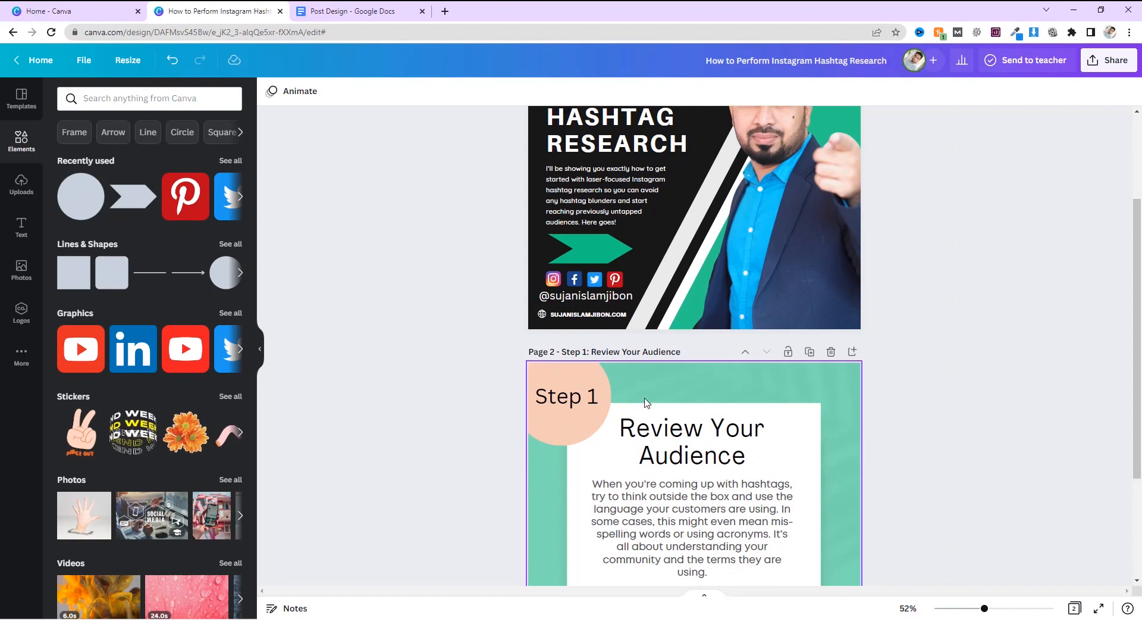
{"action": "scroll", "coordinate": [841, 384], "scroll_direction": "up", "scroll_amount": 3}
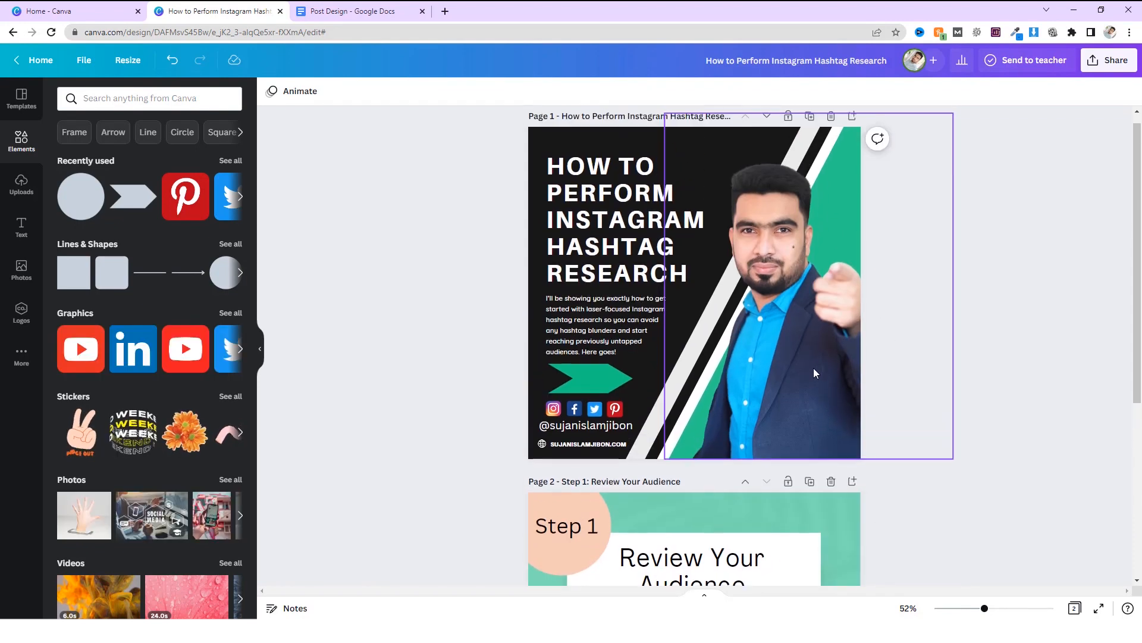
{"action": "scroll", "coordinate": [813, 372], "scroll_direction": "down", "scroll_amount": 2}
{"action": "scroll", "coordinate": [808, 389], "scroll_direction": "down", "scroll_amount": 3}
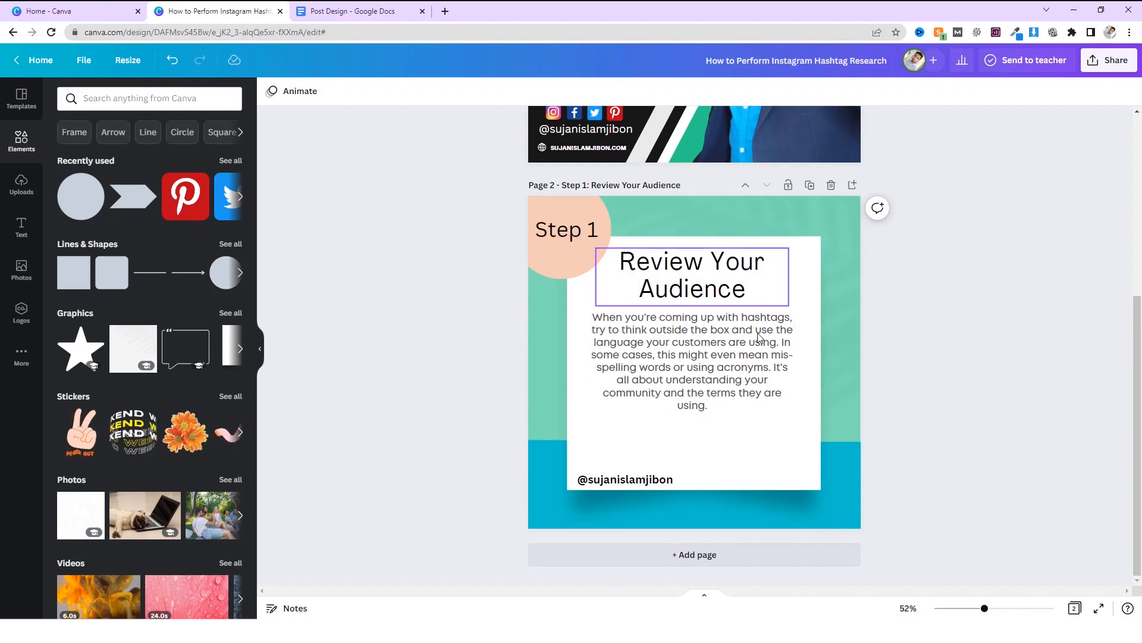
{"action": "scroll", "coordinate": [612, 174], "scroll_direction": "up", "scroll_amount": 5}
{"action": "scroll", "coordinate": [766, 222], "scroll_direction": "down", "scroll_amount": 4}
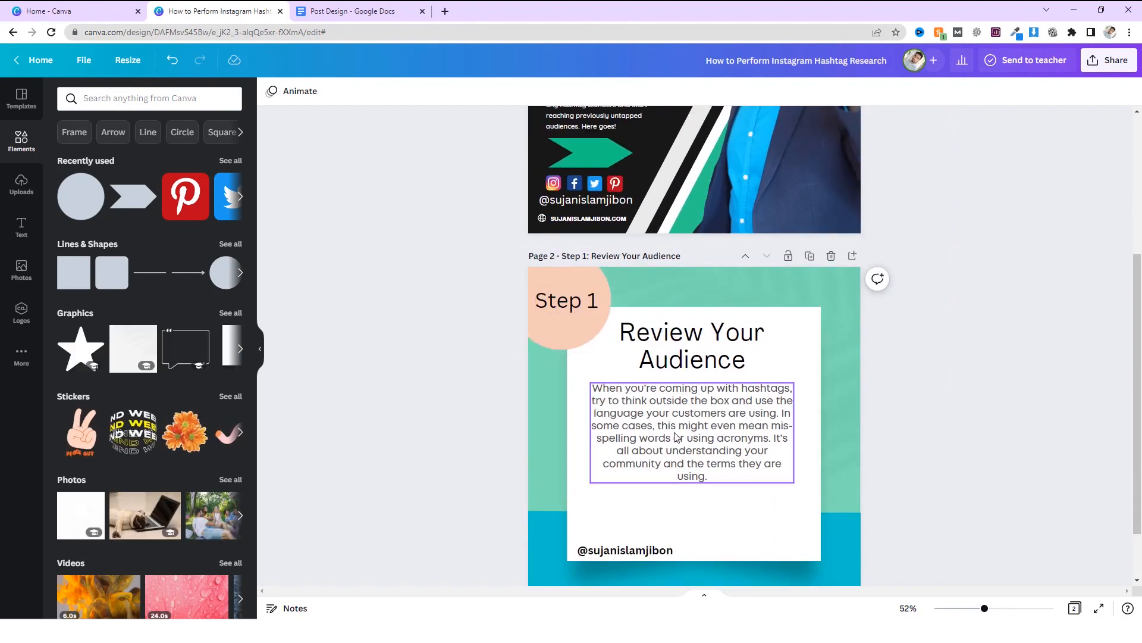
{"action": "scroll", "coordinate": [708, 456], "scroll_direction": "down", "scroll_amount": 1}
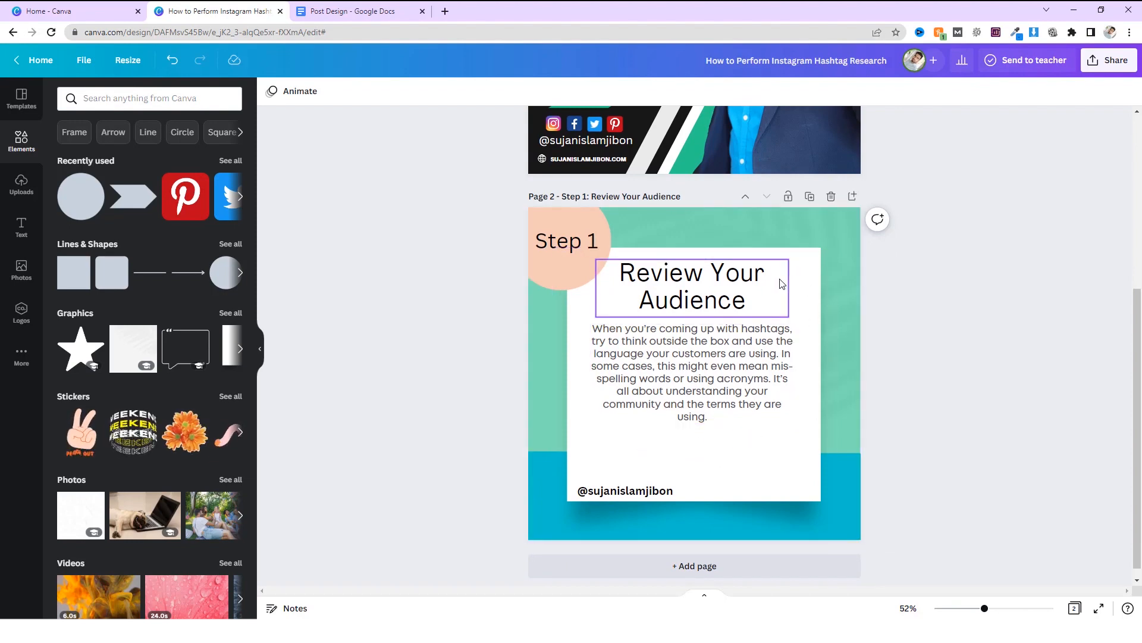
{"action": "left_click", "coordinate": [808, 198]}
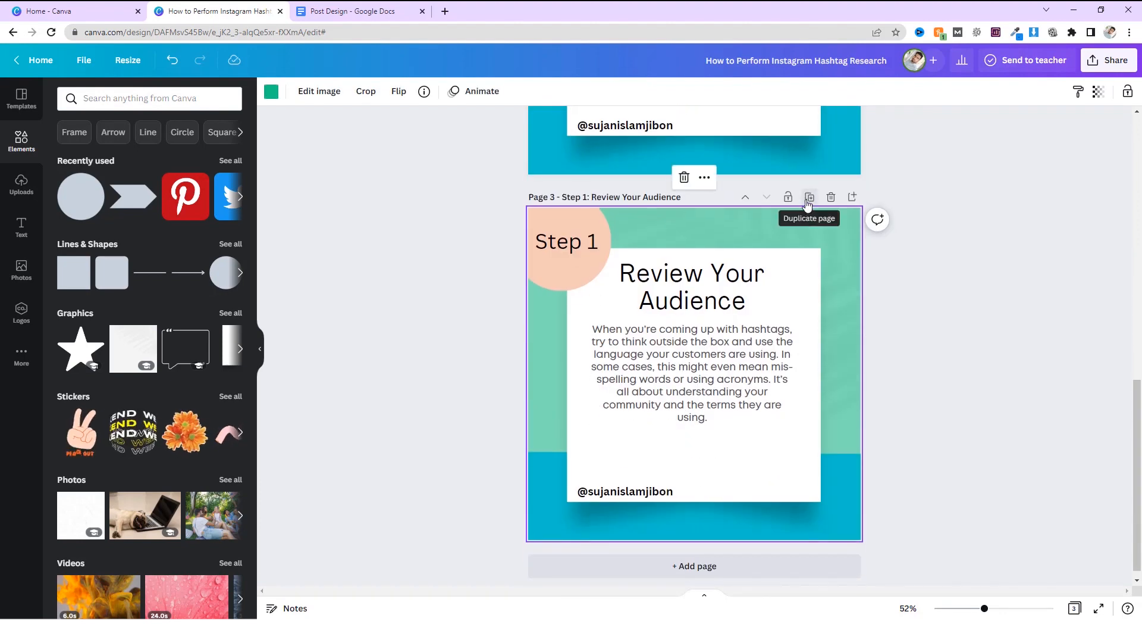
{"action": "left_click", "coordinate": [808, 199]}
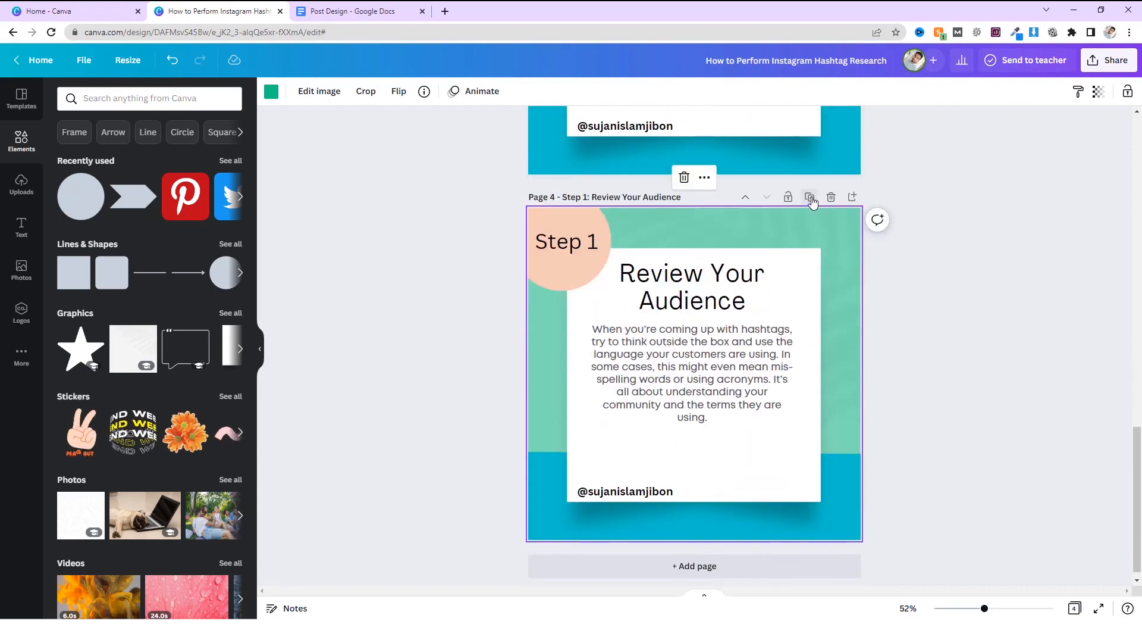